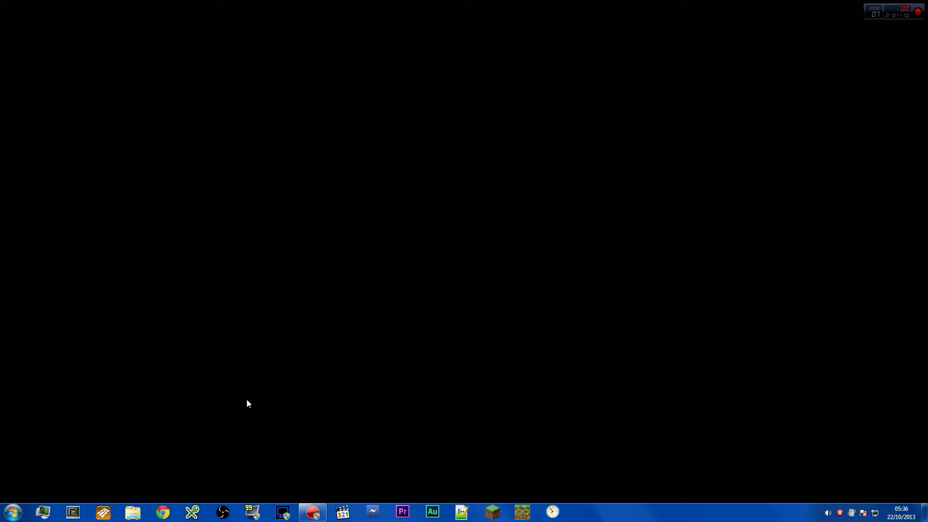
Step: Open a file browser window and go to the Transcoding folder inside Media on the 1.5TB Drive (F:)
{"action": "left_click", "coordinate": [133, 512]}
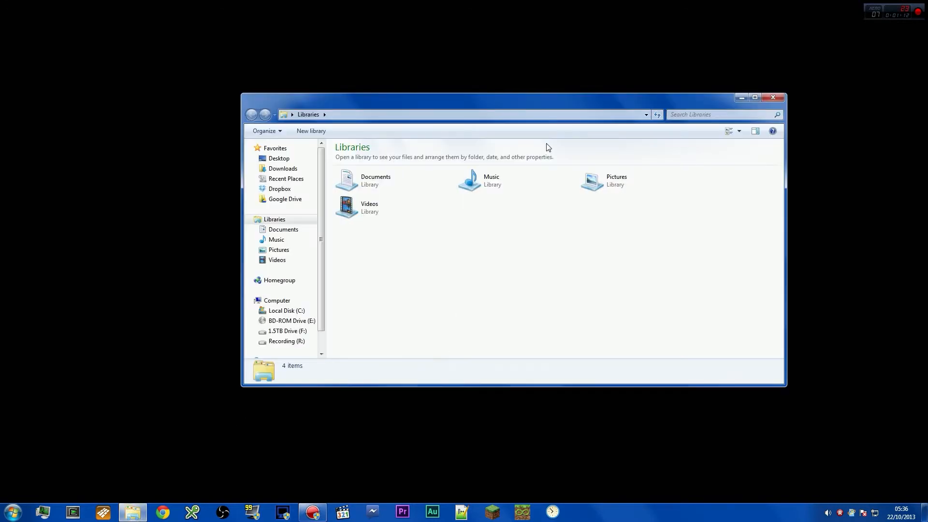
{"action": "left_click_drag", "start_coordinate": [556, 100], "coordinate": [504, 112]}
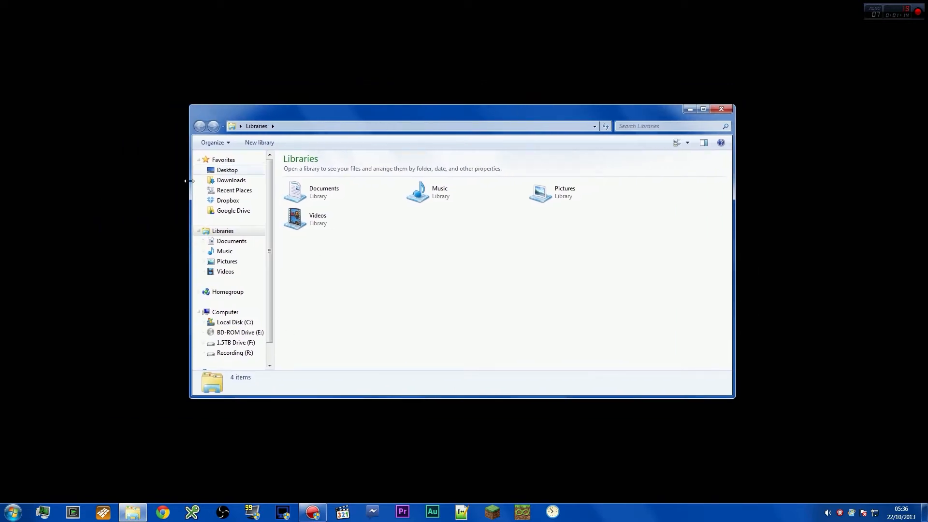
{"action": "left_click", "coordinate": [236, 352]}
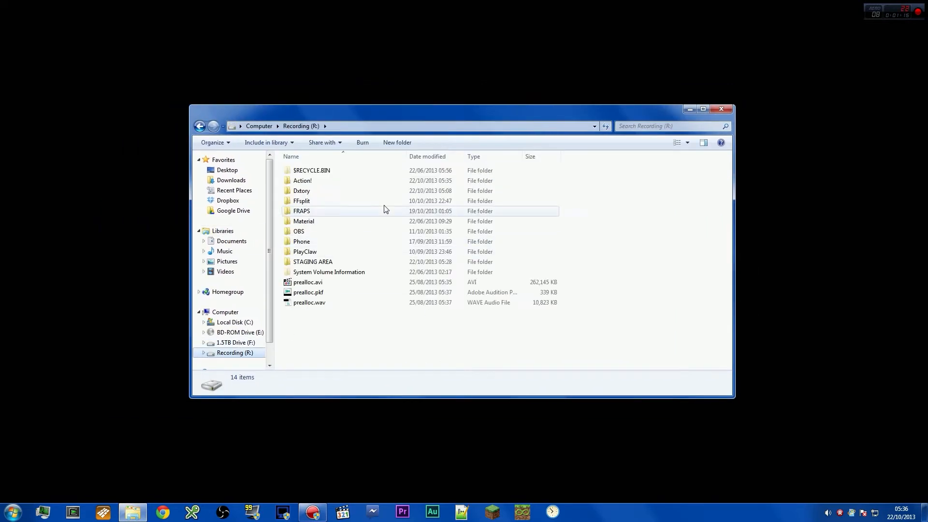
{"action": "left_click", "coordinate": [245, 343]}
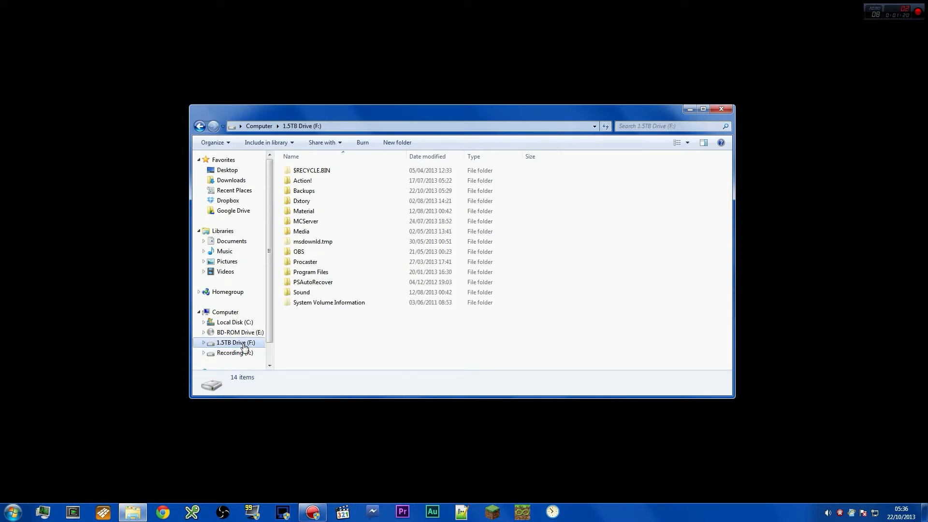
{"action": "double_click", "coordinate": [305, 232]}
{"action": "double_click", "coordinate": [321, 172]}
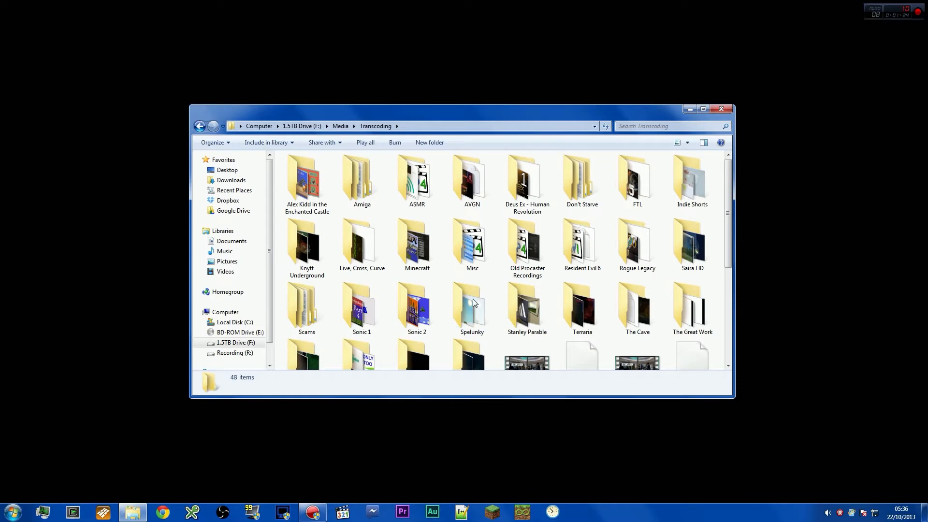
Step: Look over the game folders in Transcoding, such as Sonic 1, Minecraft and Alex Kidd, and look briefly inside Stanley Parable
{"action": "left_click", "coordinate": [374, 304]}
{"action": "left_click", "coordinate": [421, 307]}
{"action": "left_click", "coordinate": [406, 250]}
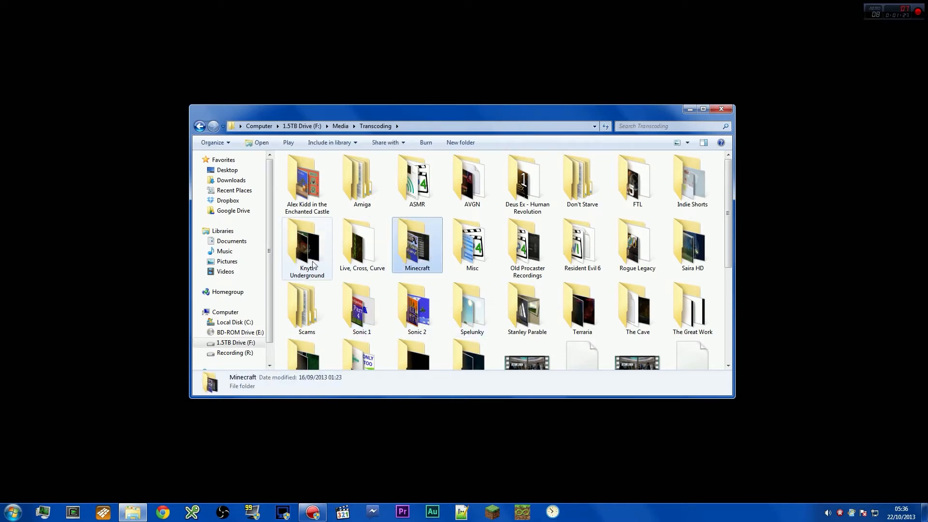
{"action": "left_click", "coordinate": [310, 251]}
{"action": "left_click", "coordinate": [312, 191]}
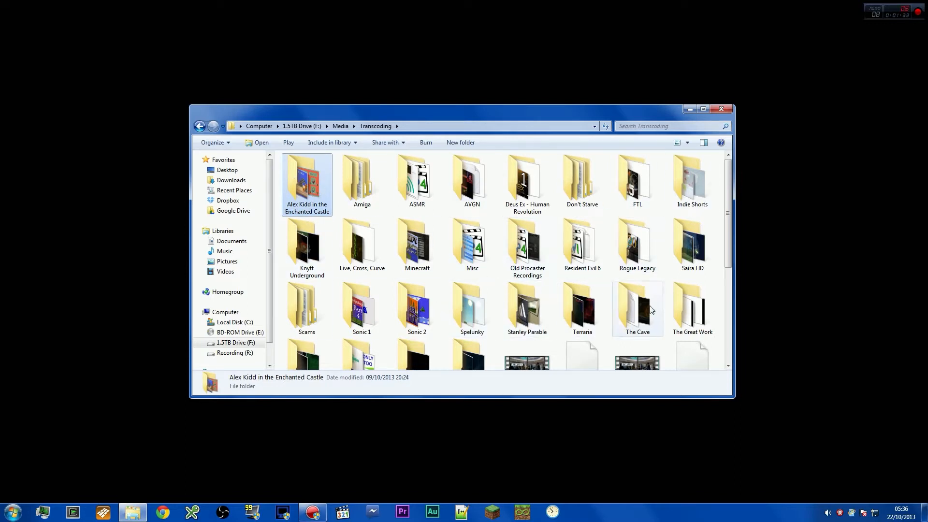
{"action": "double_click", "coordinate": [518, 304]}
{"action": "left_click", "coordinate": [375, 126]}
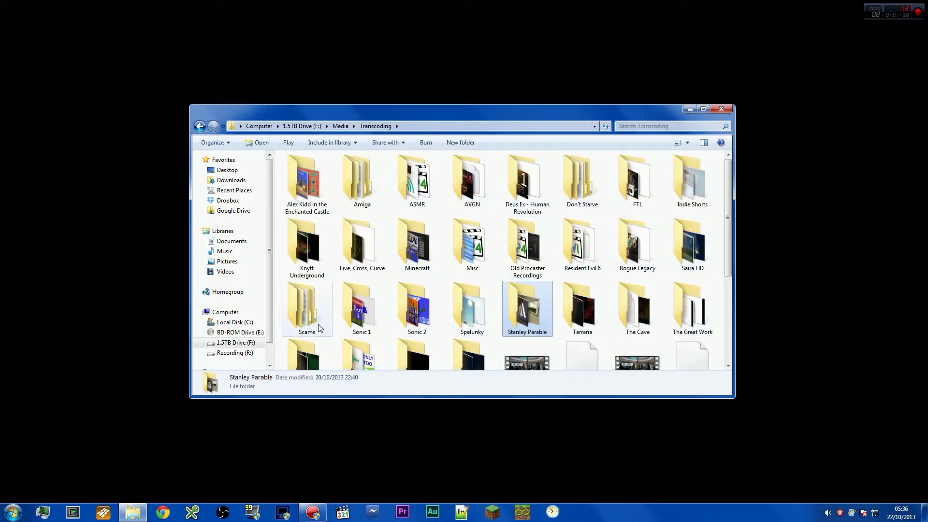
Step: Open the Spelunky folder and check the file details of the Spelunky - 6 MP4 video
{"action": "double_click", "coordinate": [481, 322]}
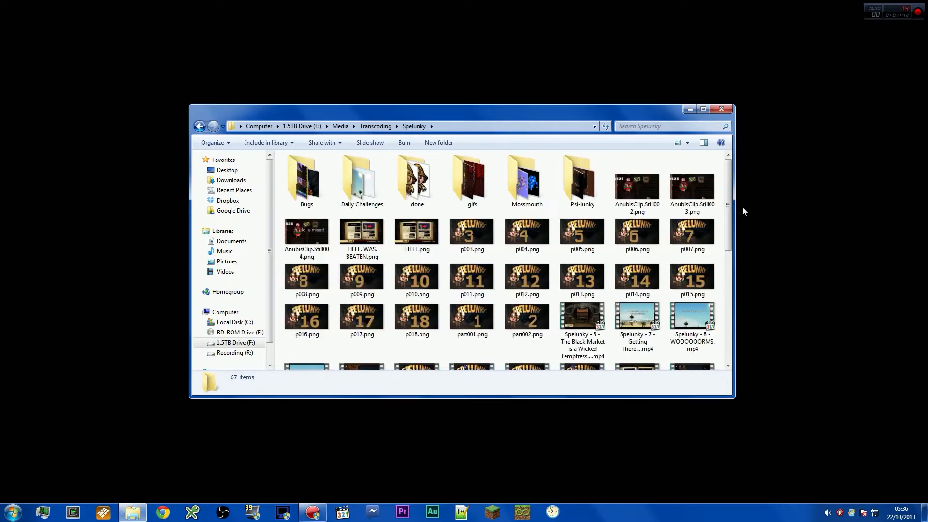
{"action": "mouse_move", "coordinate": [731, 211]}
{"action": "left_mouse_down"}
{"action": "mouse_move", "coordinate": [732, 276]}
{"action": "mouse_move", "coordinate": [730, 226]}
{"action": "left_mouse_up"}
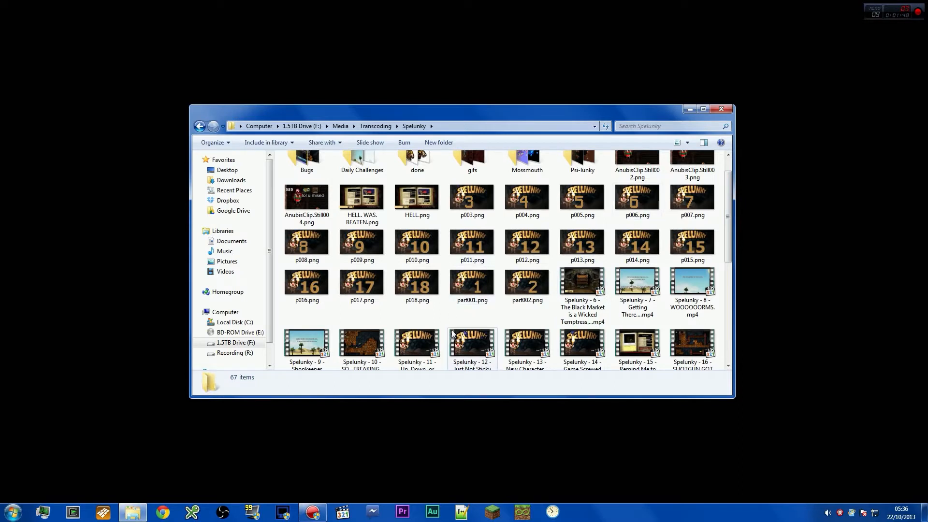
{"action": "left_click", "coordinate": [593, 312]}
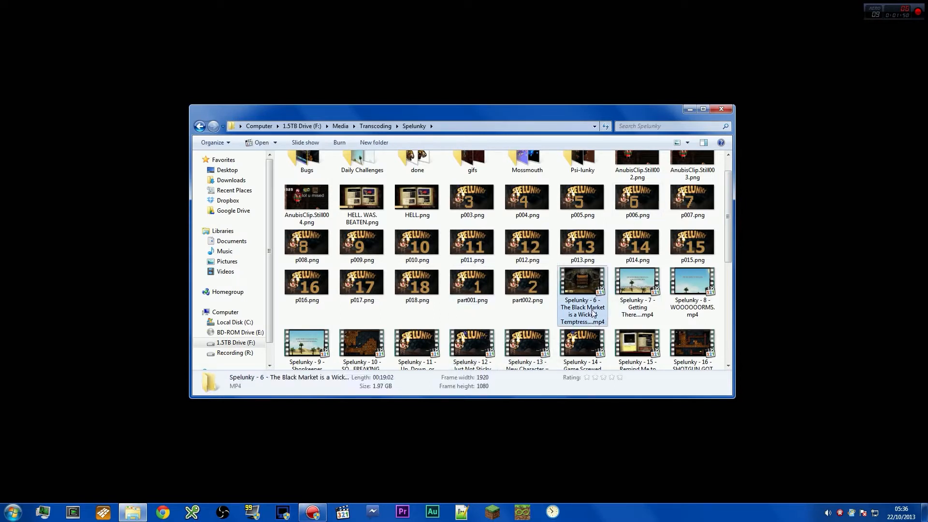
{"action": "scroll", "coordinate": [593, 313], "scroll_direction": "up", "scroll_amount": 1}
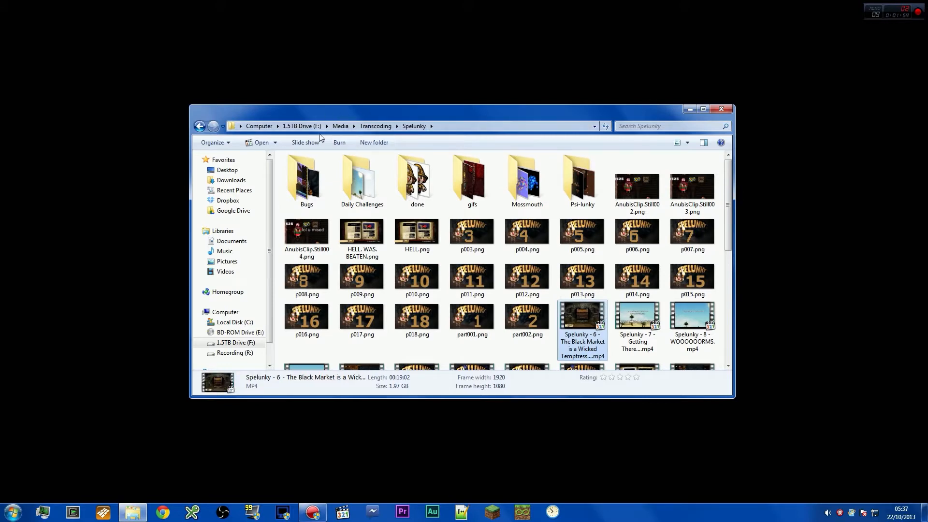
Step: View the drives listed under Computer, and open the Recording (R:) drive
{"action": "left_click", "coordinate": [304, 125]}
{"action": "left_click", "coordinate": [259, 125]}
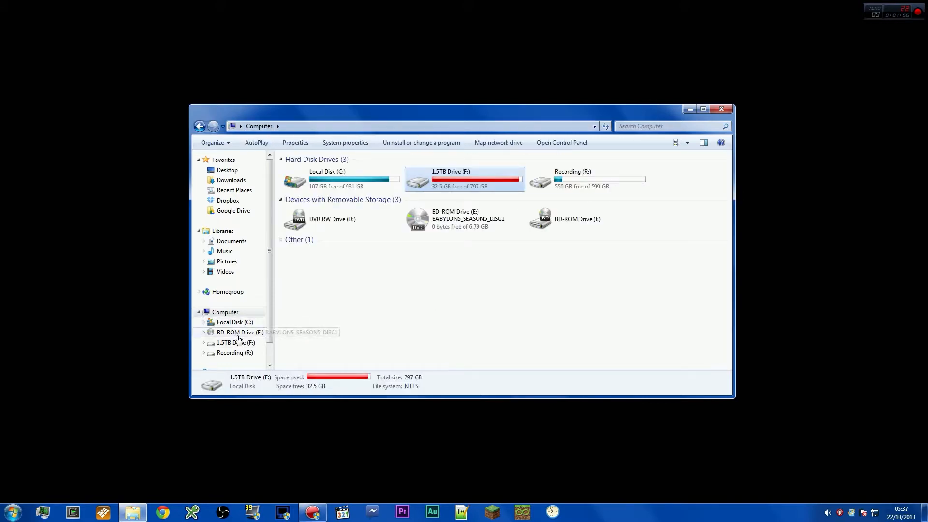
{"action": "left_click", "coordinate": [240, 354]}
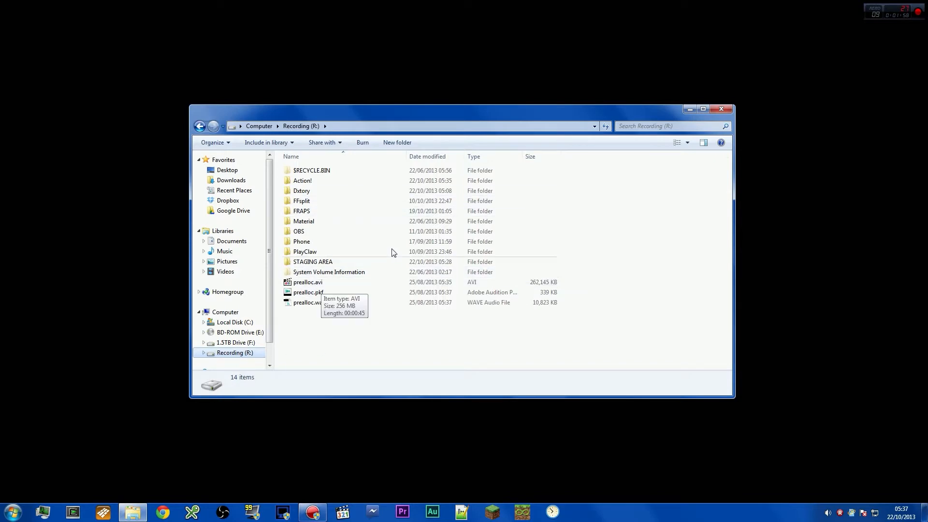
Step: Look through the capture folders on the Recording drive, including Action!, Dxtory, FFsplit, FRAPS, OBS, Phone and PlayClaw
{"action": "left_click", "coordinate": [307, 193]}
{"action": "left_click", "coordinate": [306, 182]}
{"action": "left_click", "coordinate": [303, 201]}
{"action": "left_click", "coordinate": [303, 212]}
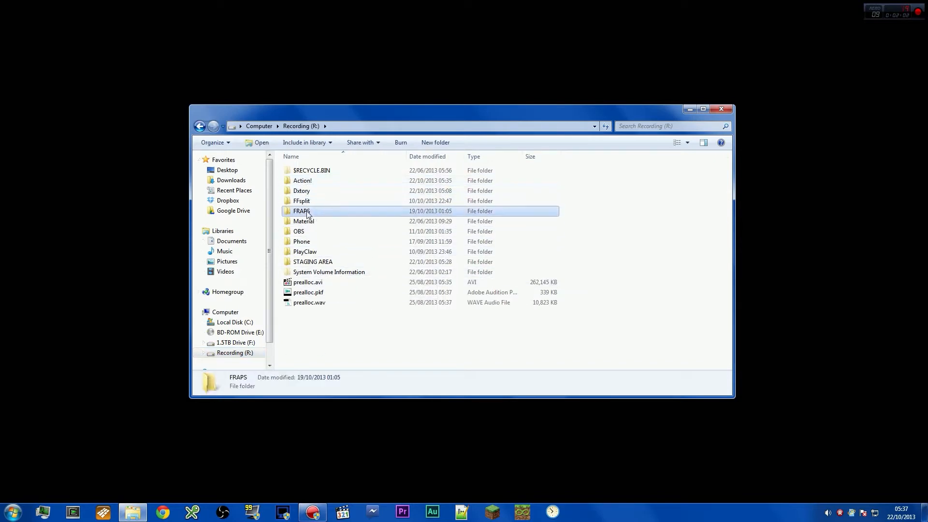
{"action": "left_click", "coordinate": [304, 221]}
{"action": "left_click", "coordinate": [299, 231]}
{"action": "left_click", "coordinate": [304, 242]}
{"action": "left_click", "coordinate": [304, 252]}
{"action": "left_click", "coordinate": [304, 242]}
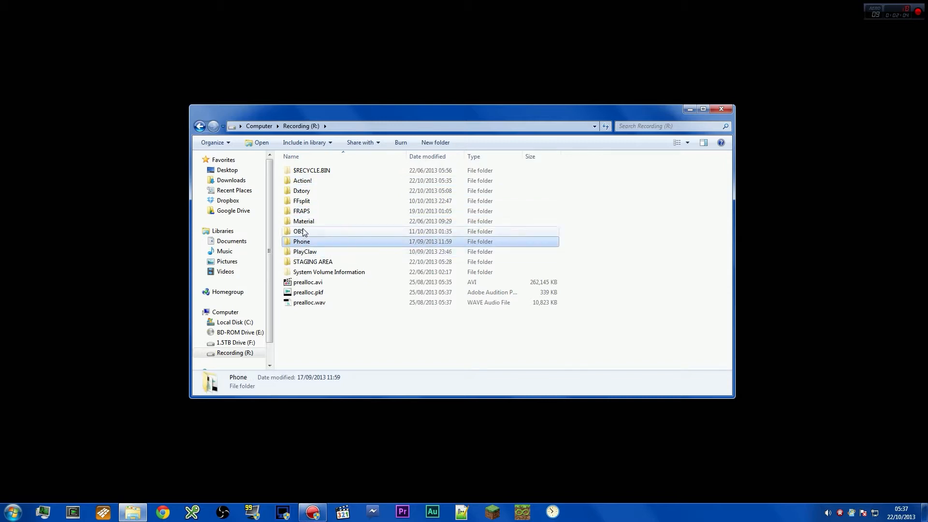
{"action": "left_click", "coordinate": [303, 231]}
{"action": "left_click", "coordinate": [303, 222]}
{"action": "left_click", "coordinate": [304, 211]}
{"action": "left_click", "coordinate": [308, 202]}
{"action": "left_click", "coordinate": [307, 193]}
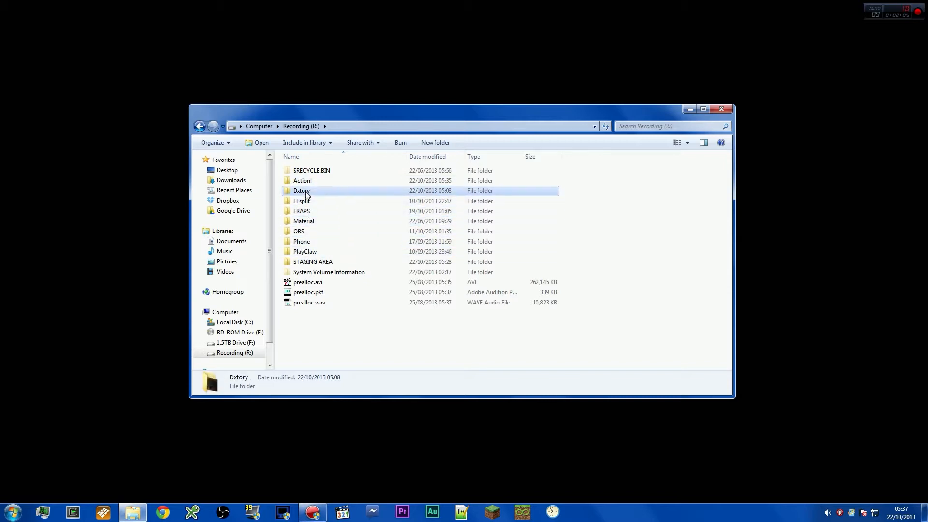
{"action": "left_click", "coordinate": [311, 182]}
{"action": "left_click", "coordinate": [315, 213]}
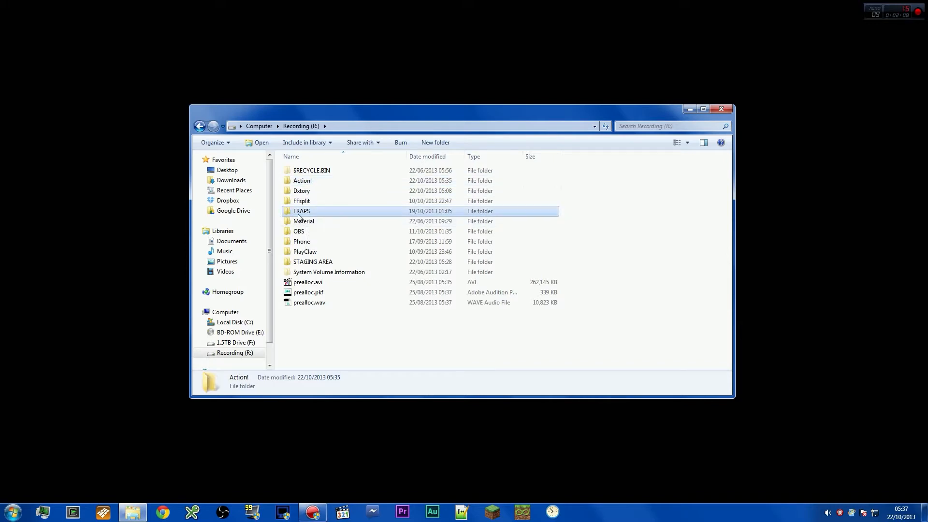
{"action": "left_click", "coordinate": [309, 202]}
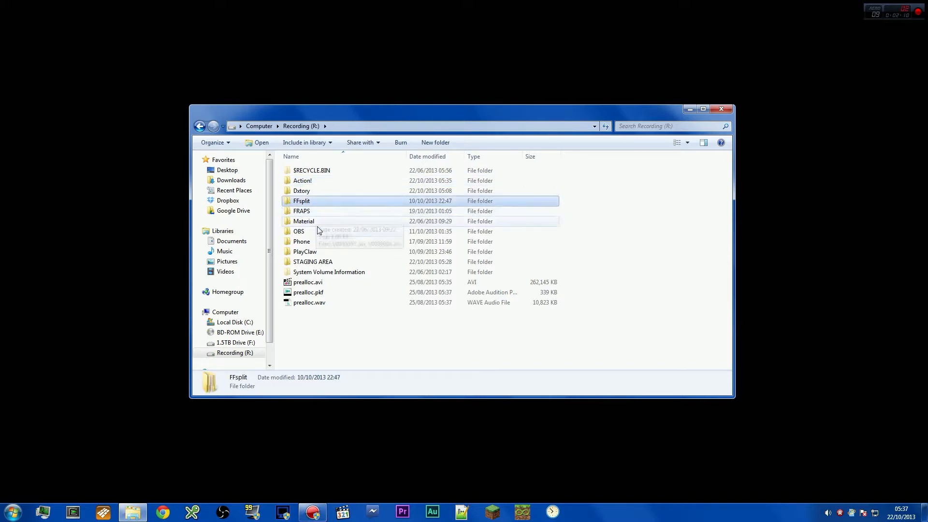
{"action": "left_click", "coordinate": [297, 233]}
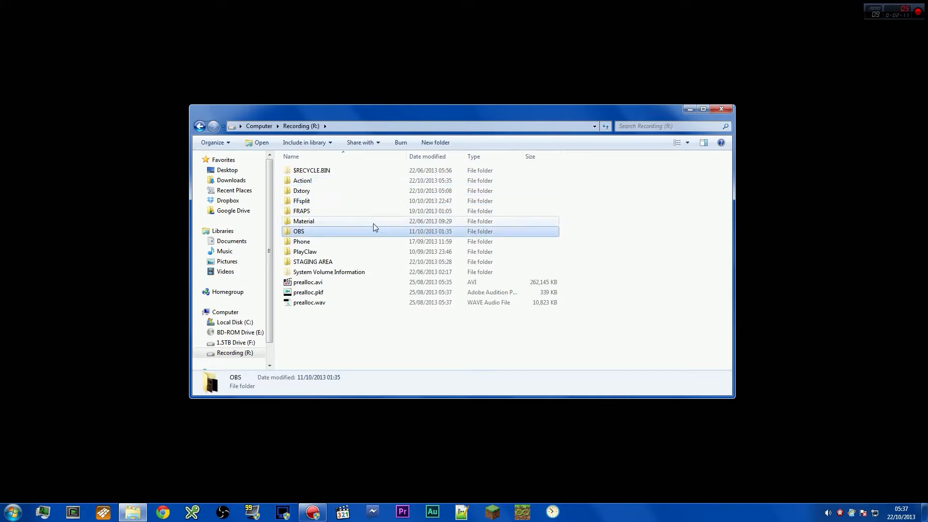
Step: Open the Dxtory folder and check the file details of the raw Spelunky AVI recording
{"action": "double_click", "coordinate": [301, 191]}
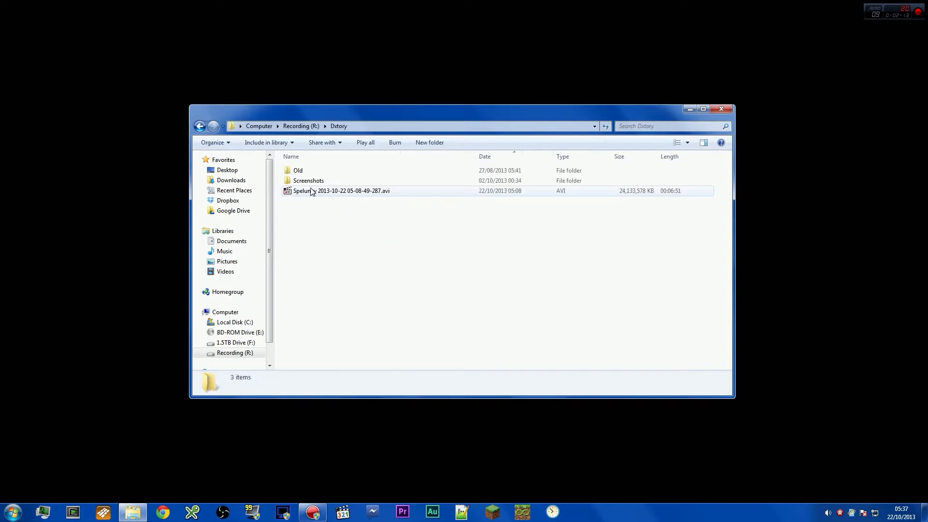
{"action": "left_click", "coordinate": [304, 194]}
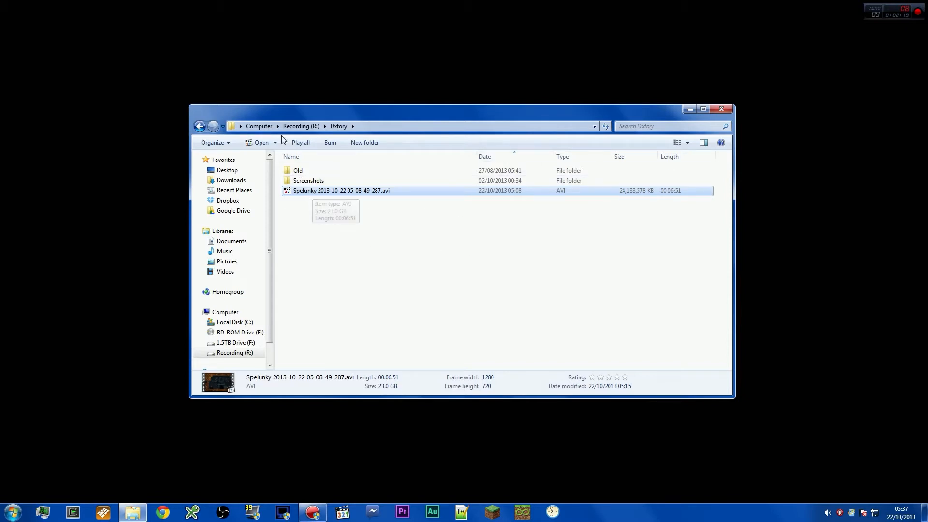
{"action": "left_click", "coordinate": [387, 242]}
{"action": "left_click", "coordinate": [323, 193]}
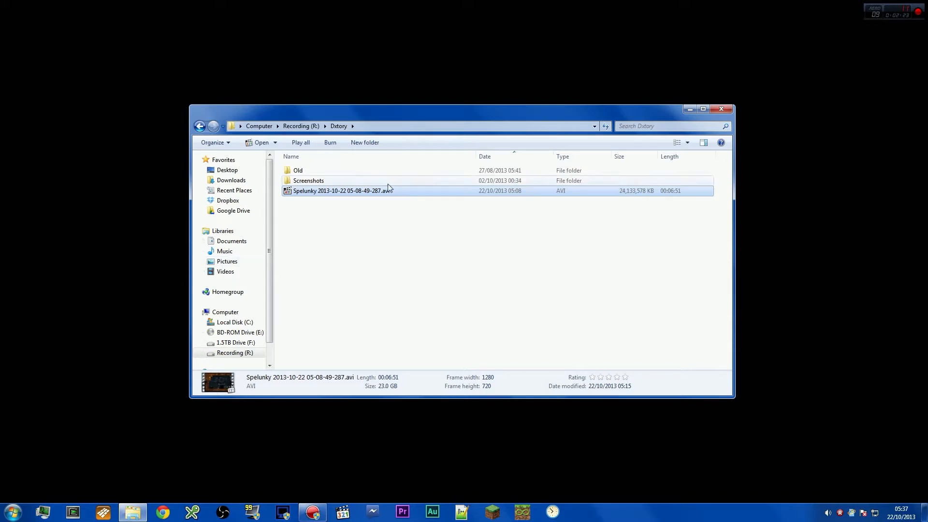
{"action": "left_click", "coordinate": [354, 241]}
Step: Play the raw Spelunky AVI, switch it to the Audio 2 track, pause it, and return to the file in its folder
{"action": "double_click", "coordinate": [333, 191]}
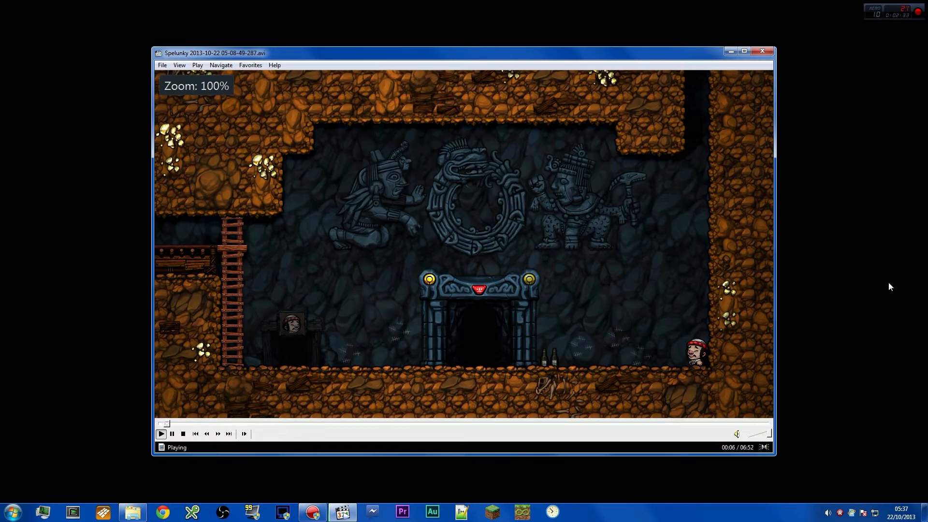
{"action": "key", "text": "a"}
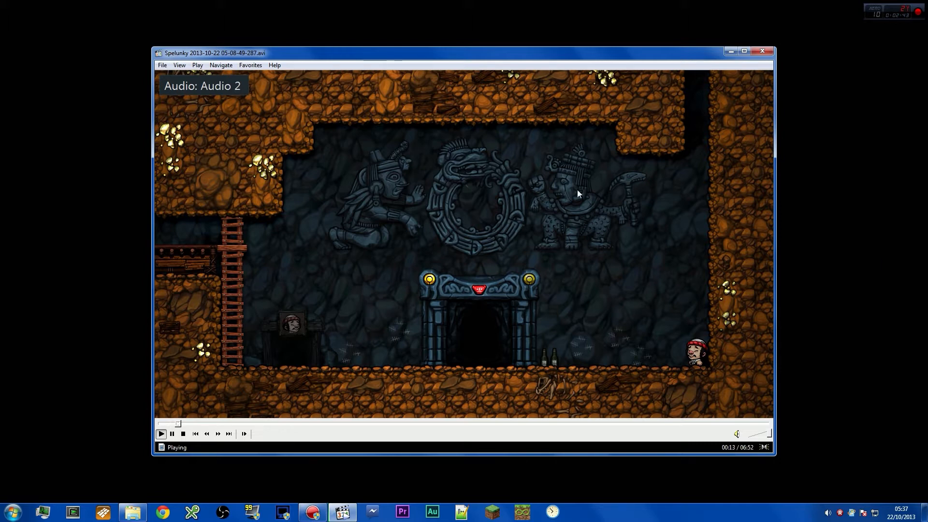
{"action": "left_click", "coordinate": [492, 193]}
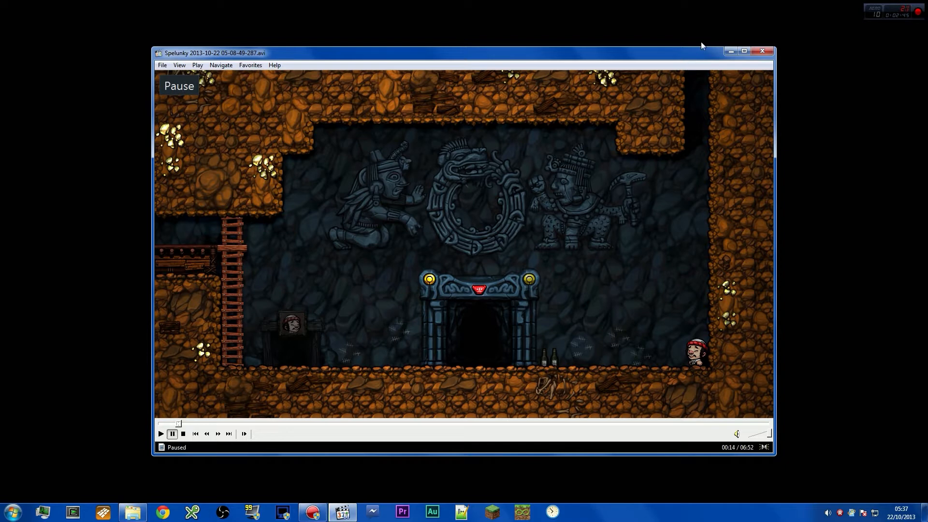
{"action": "left_click", "coordinate": [760, 51]}
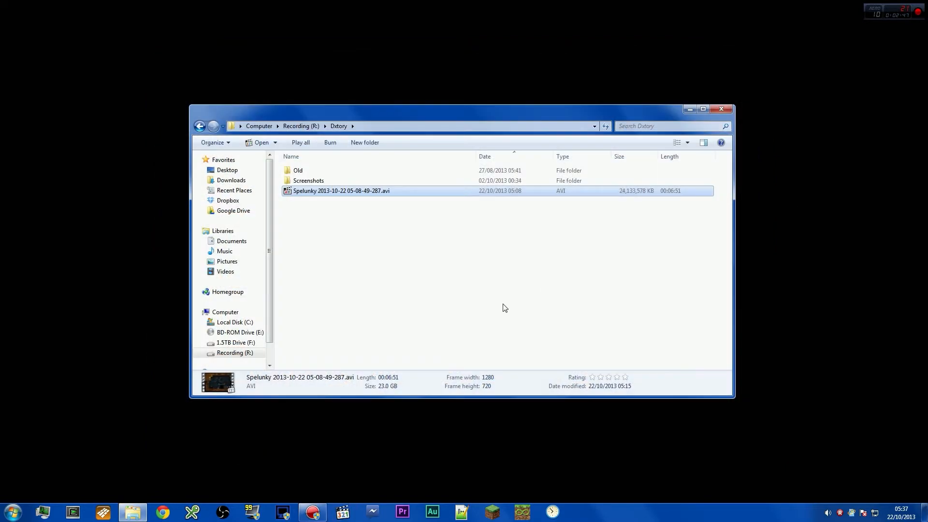
{"action": "left_click", "coordinate": [496, 276]}
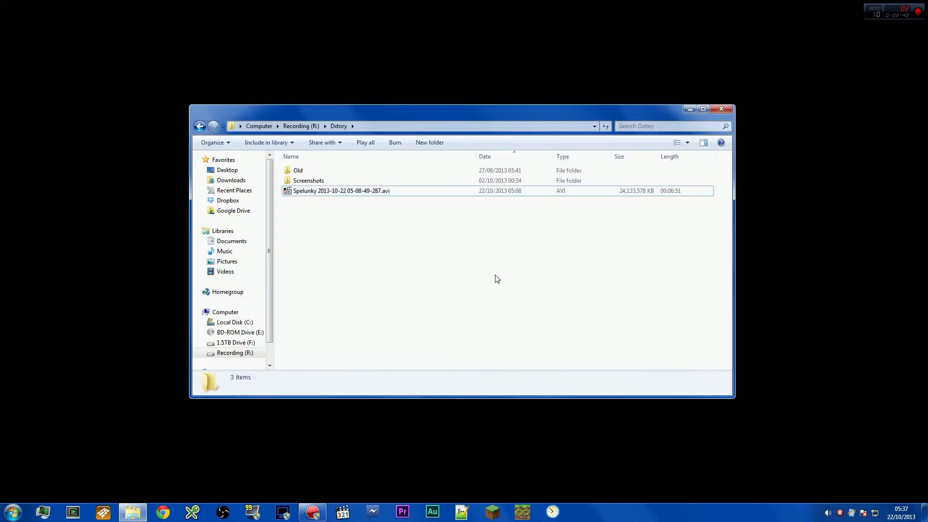
{"action": "left_click", "coordinate": [345, 192]}
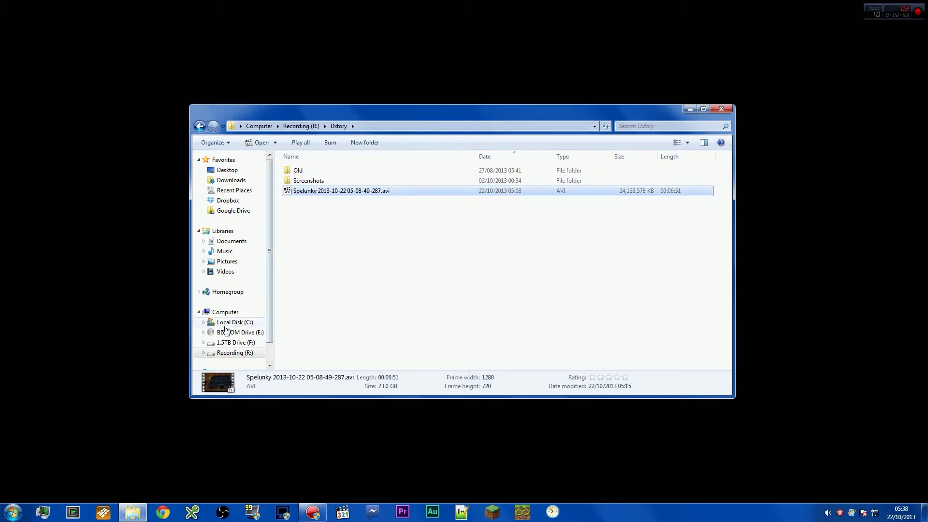
Step: Go to the Spelunky folder under F:\Media\Transcoding and check the file details of the Spelunky - 32 MP4 video
{"action": "left_click", "coordinate": [235, 342]}
{"action": "double_click", "coordinate": [319, 232]}
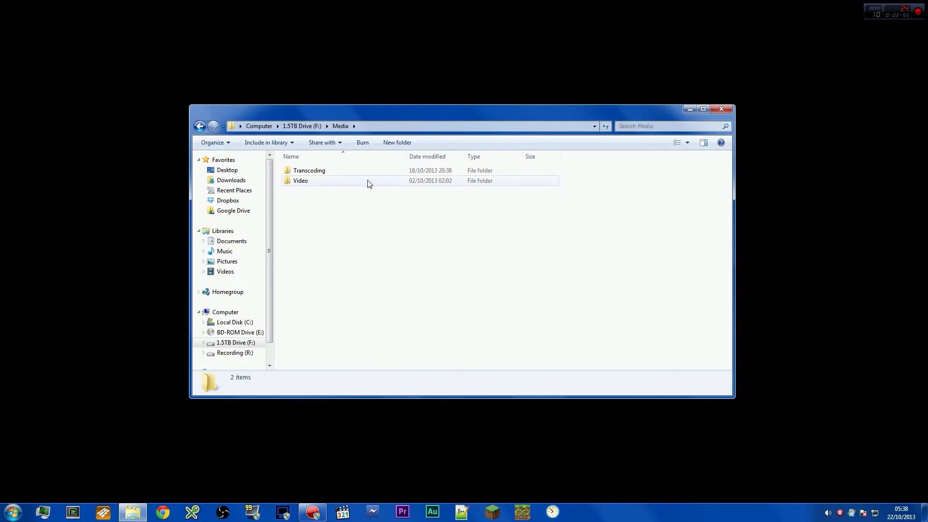
{"action": "double_click", "coordinate": [305, 171]}
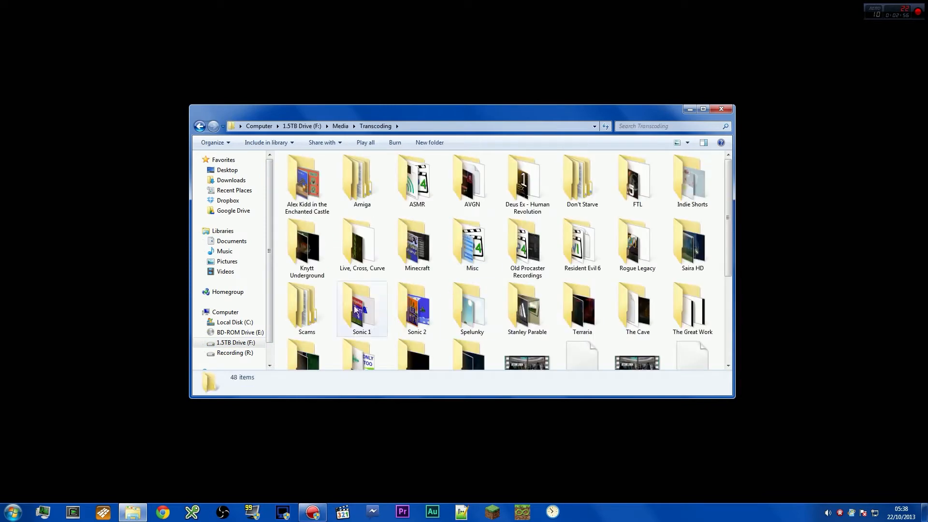
{"action": "double_click", "coordinate": [469, 294]}
{"action": "left_click", "coordinate": [563, 290]}
{"action": "scroll", "coordinate": [575, 285], "scroll_direction": "down", "scroll_amount": 10}
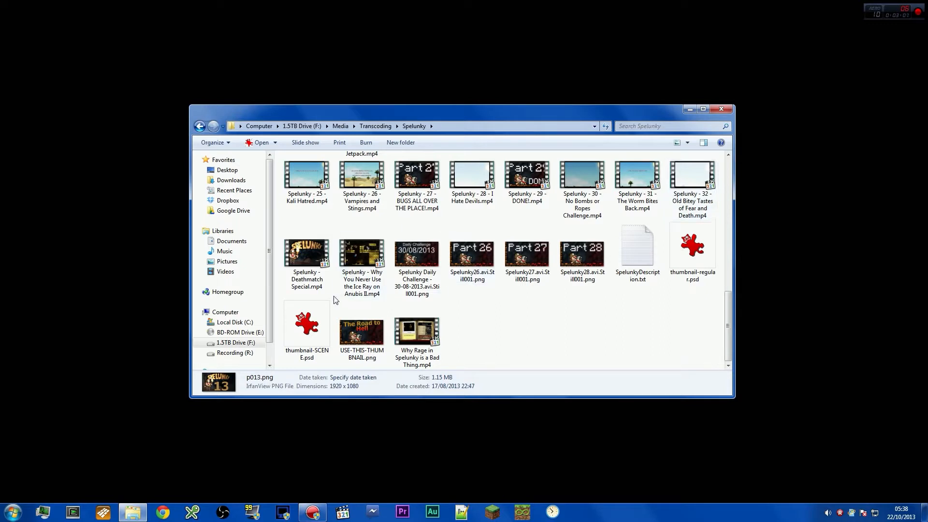
{"action": "left_click", "coordinate": [704, 200]}
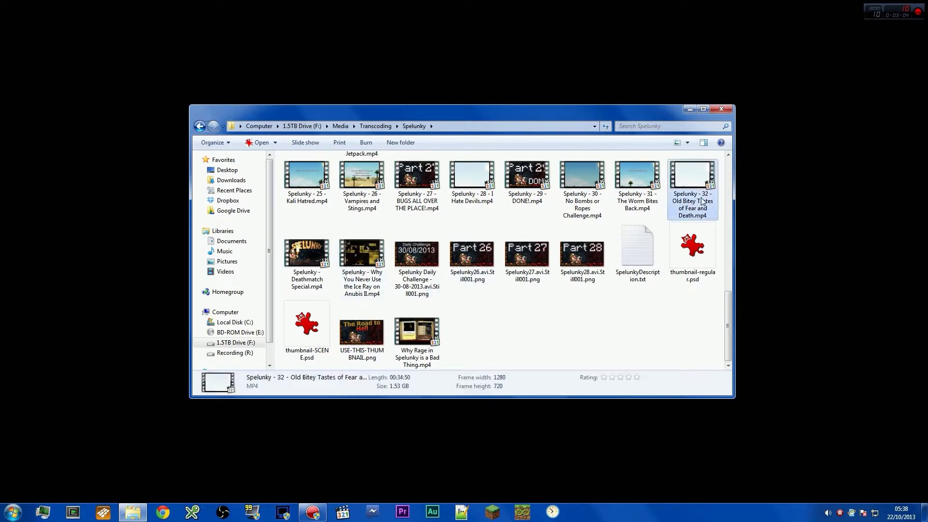
Step: Go back up from the Spelunky folder to the root of the 1.5TB Drive (F:)
{"action": "left_click", "coordinate": [202, 126]}
{"action": "left_click", "coordinate": [201, 126]}
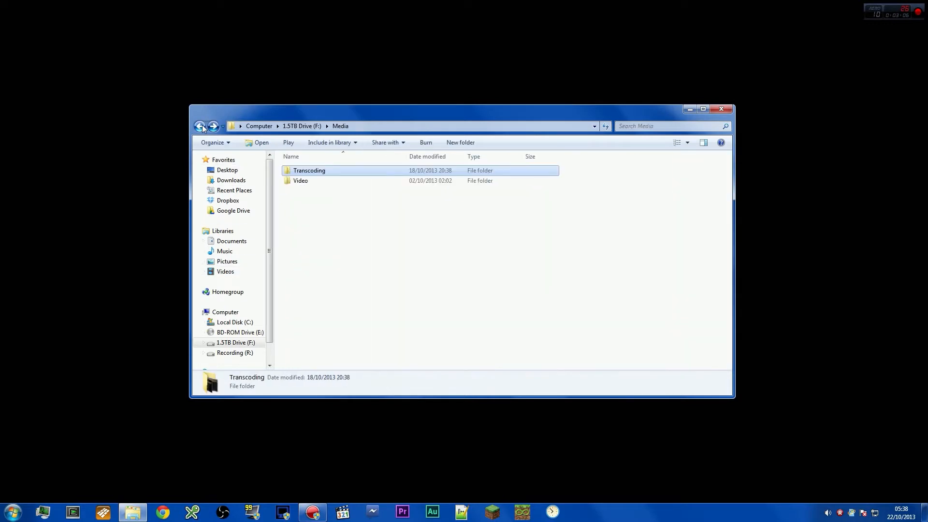
{"action": "left_click", "coordinate": [202, 126]}
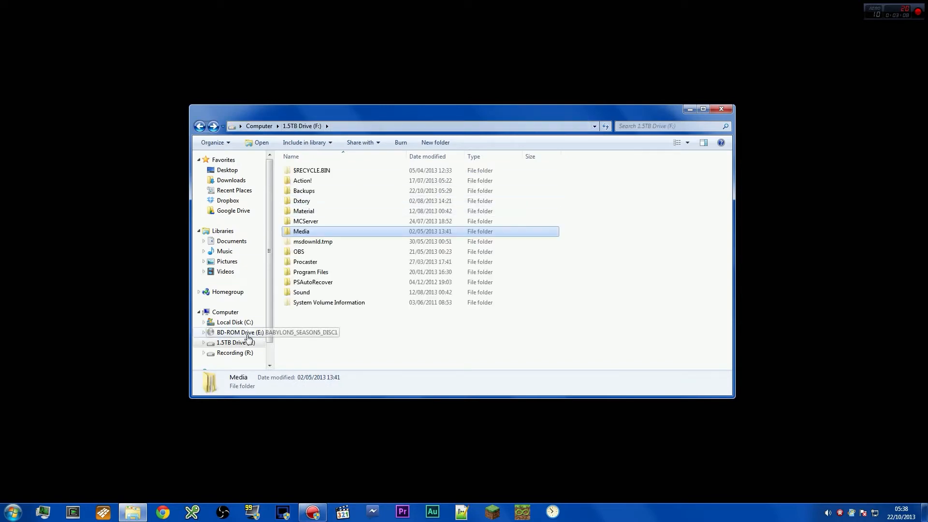
Step: Rename the raw Spelunky AVI in the Dxtory folder of the Recording drive (R:) to Spelunky33.avi
{"action": "left_click", "coordinate": [234, 353]}
{"action": "double_click", "coordinate": [302, 191]}
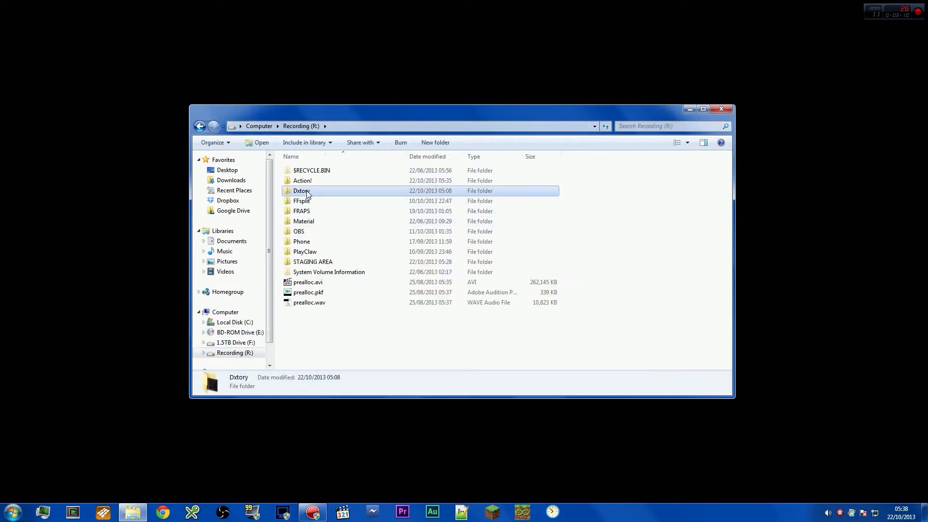
{"action": "left_click", "coordinate": [344, 191]}
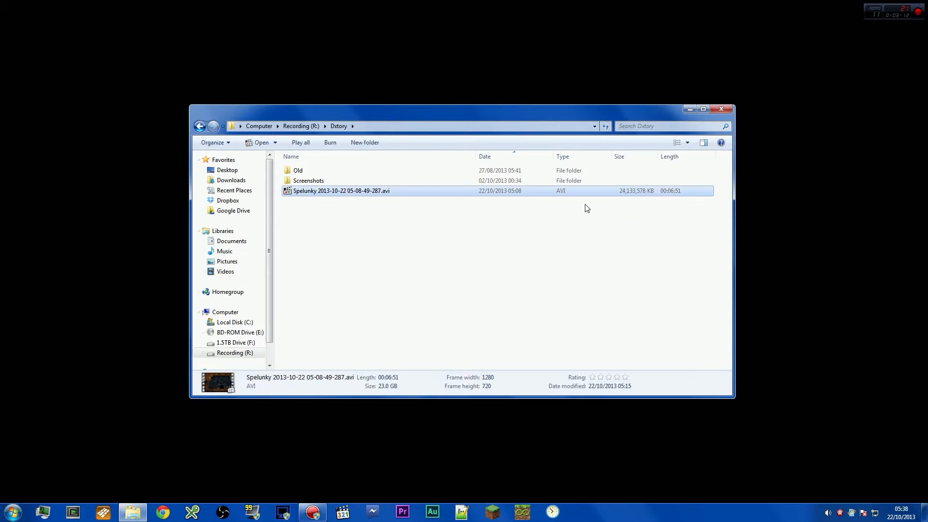
{"action": "key", "text": "F2"}
{"action": "type", "text": "Spelunkty"}
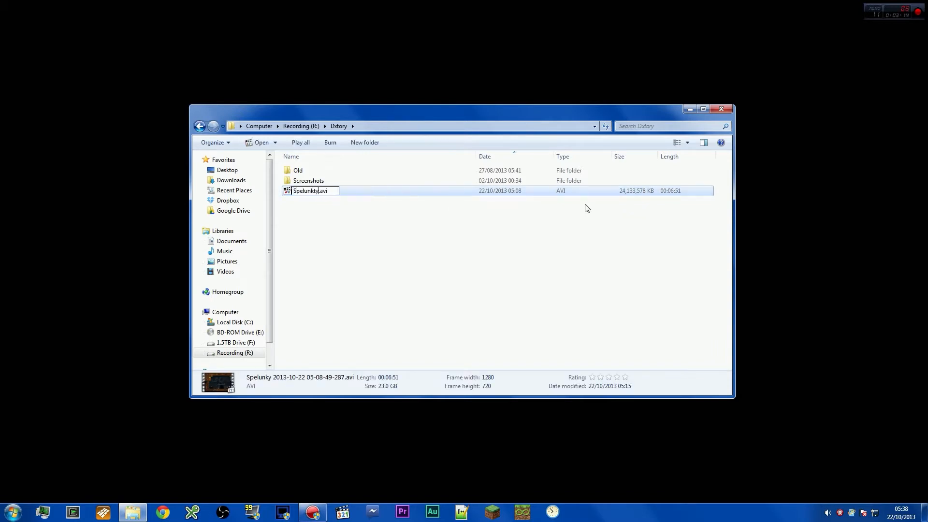
{"action": "key", "text": "BackSpace"}
{"action": "type", "text": "33"}
{"action": "key", "text": "Return"}
{"action": "left_click", "coordinate": [449, 220]}
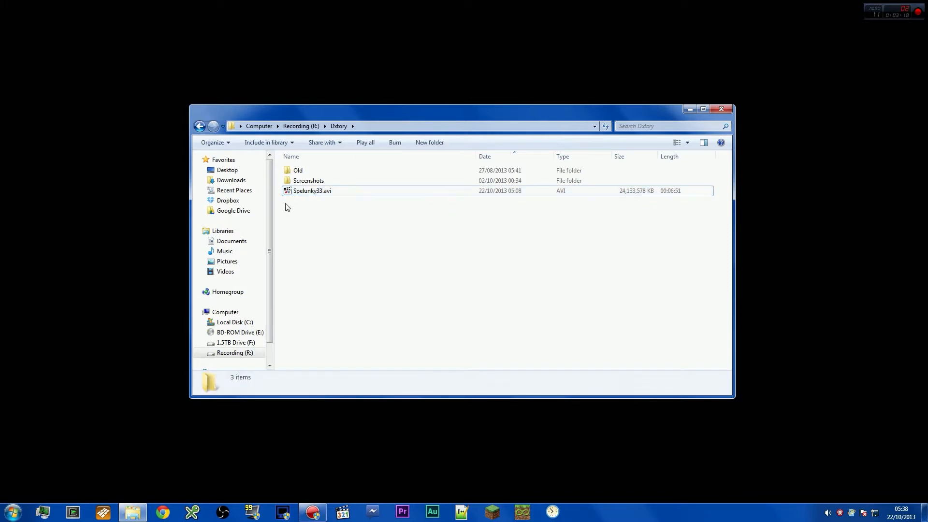
Step: Extract the audio streams of Spelunky33.avi into separate WAV files in the Dxtory folder
{"action": "right_click", "coordinate": [292, 191]}
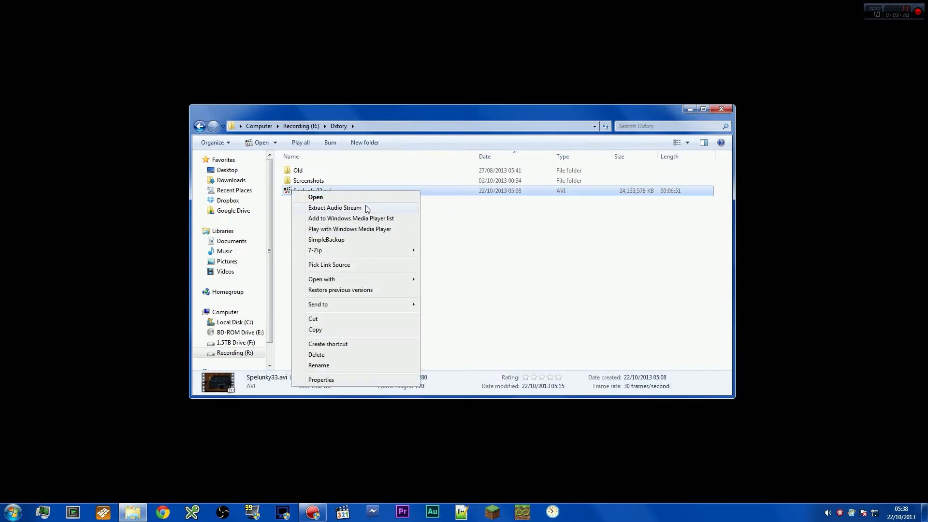
{"action": "left_click", "coordinate": [325, 209]}
{"action": "left_click_drag", "start_coordinate": [452, 210], "coordinate": [101, 302]}
{"action": "left_click", "coordinate": [319, 193]}
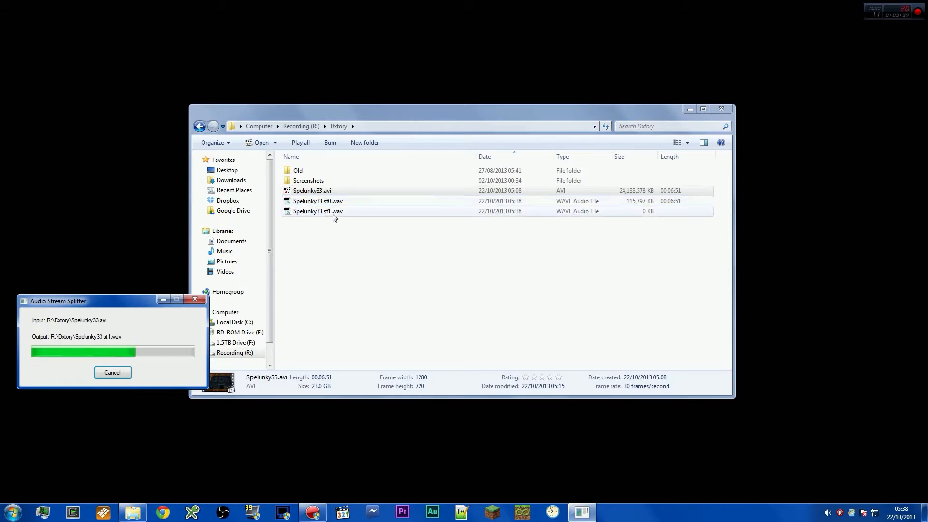
{"action": "left_click", "coordinate": [364, 244]}
{"action": "left_click_drag", "start_coordinate": [321, 117], "coordinate": [363, 141]}
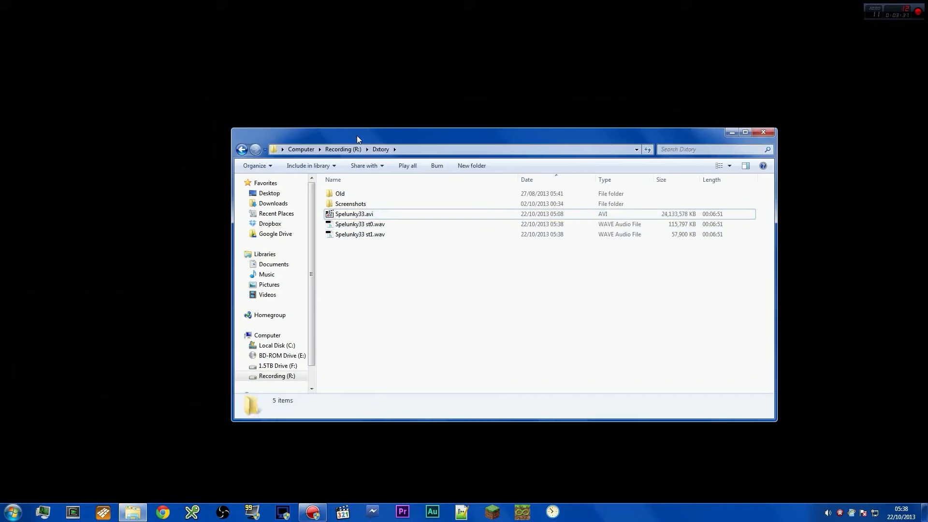
Step: Open Adobe Audition and rearrange the panel widths, narrowing Transport and Zoom and widening Match Volume and Files
{"action": "left_click", "coordinate": [432, 513]}
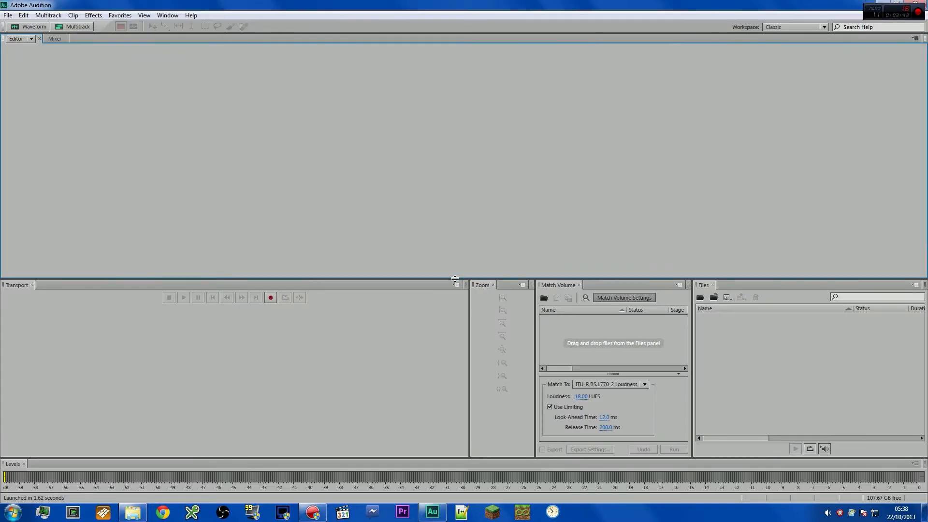
{"action": "left_click_drag", "start_coordinate": [471, 314], "coordinate": [57, 317]}
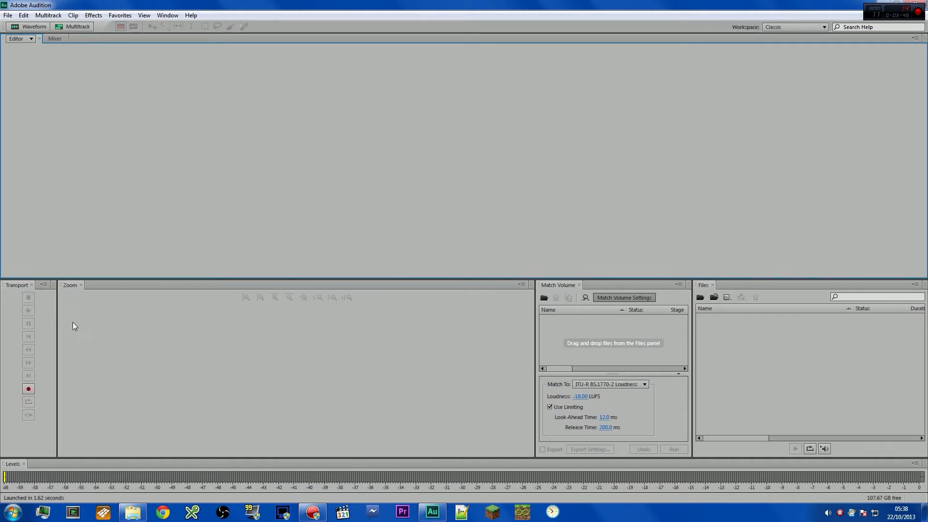
{"action": "left_click_drag", "start_coordinate": [535, 331], "coordinate": [106, 336]}
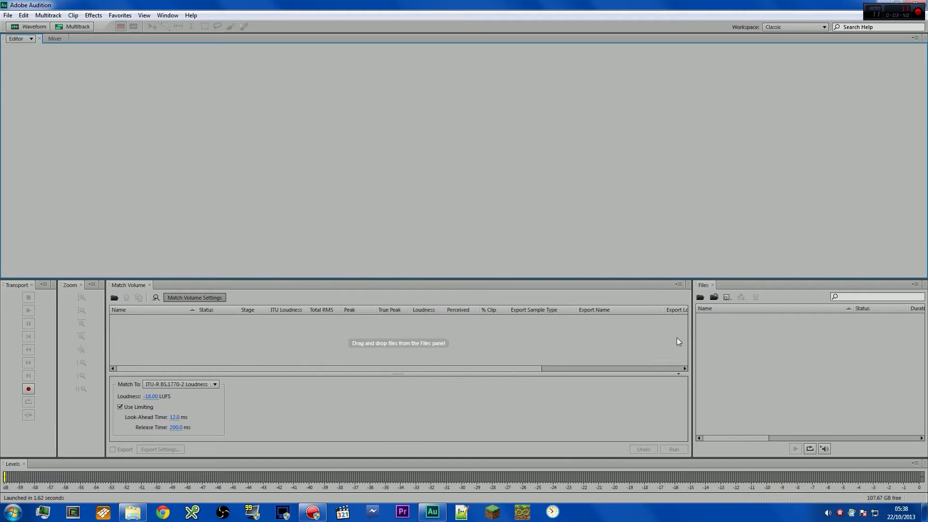
{"action": "left_click_drag", "start_coordinate": [691, 352], "coordinate": [394, 360]}
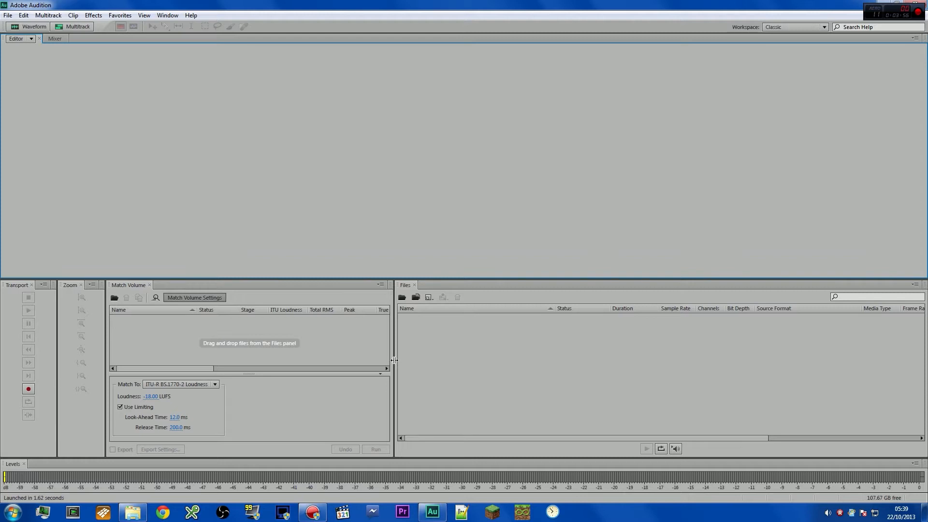
Step: Import Spelunky33 st0.wav and Spelunky33 st1.wav from the Dxtory folder into Audition's Files panel
{"action": "key", "text": "alt+Tab"}
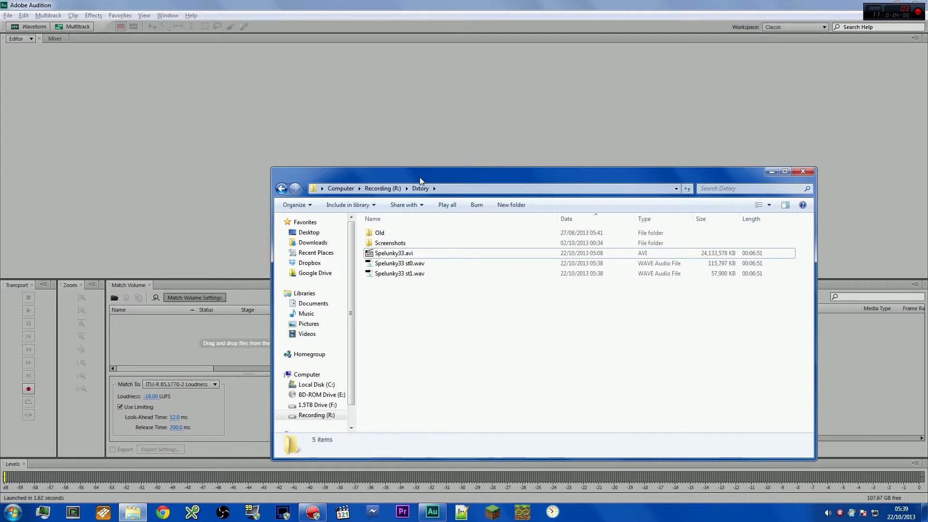
{"action": "left_click_drag", "start_coordinate": [420, 181], "coordinate": [236, 114]}
{"action": "left_click_drag", "start_coordinate": [239, 231], "coordinate": [704, 394]}
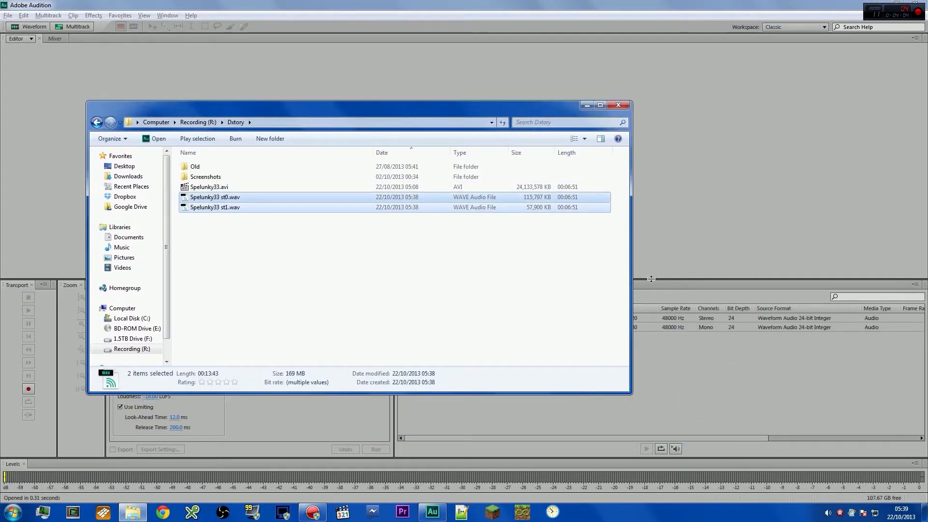
{"action": "left_click", "coordinate": [650, 295]}
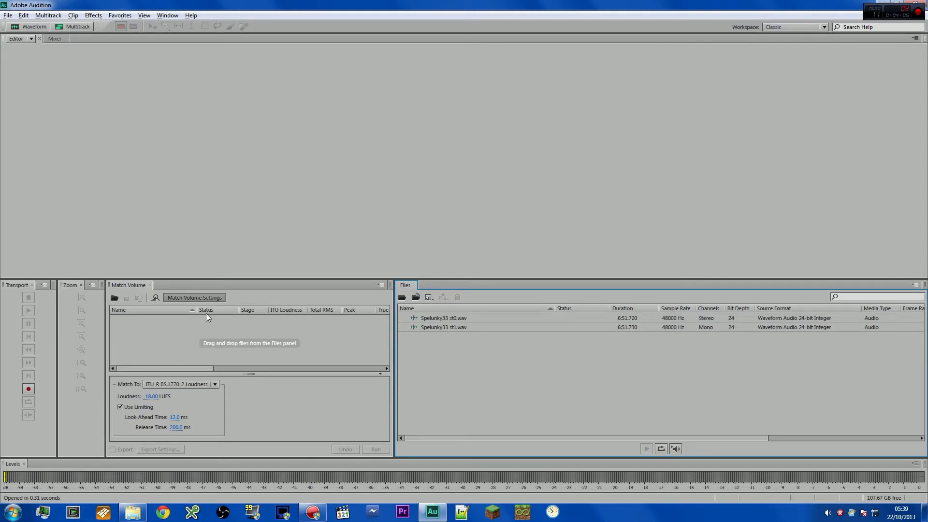
Step: Look over the editor and Match Volume areas and review the available Match To methods
{"action": "left_click", "coordinate": [129, 286]}
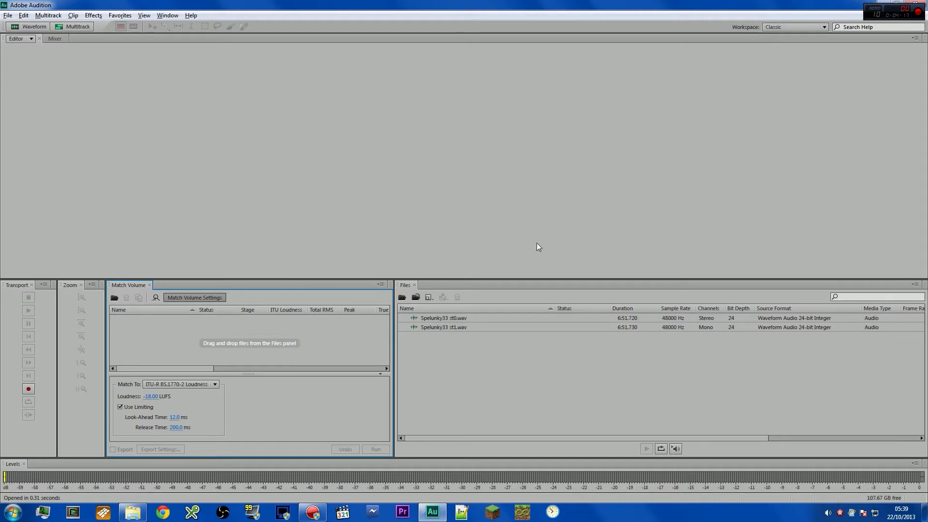
{"action": "left_click", "coordinate": [540, 161]}
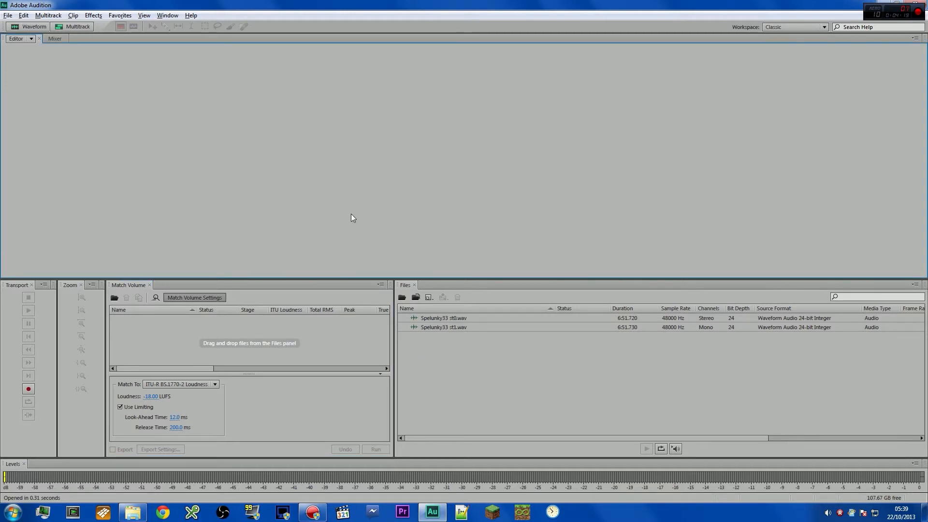
{"action": "left_click", "coordinate": [292, 344]}
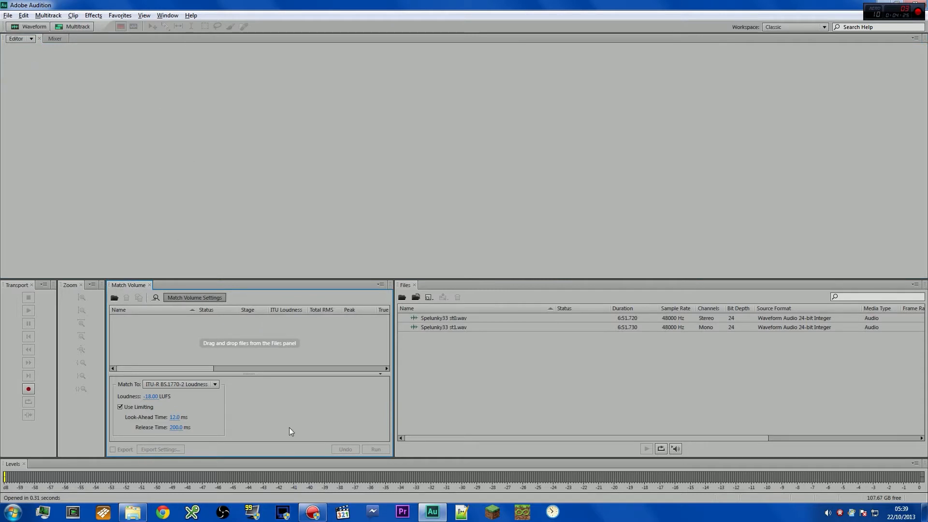
{"action": "left_click", "coordinate": [214, 385]}
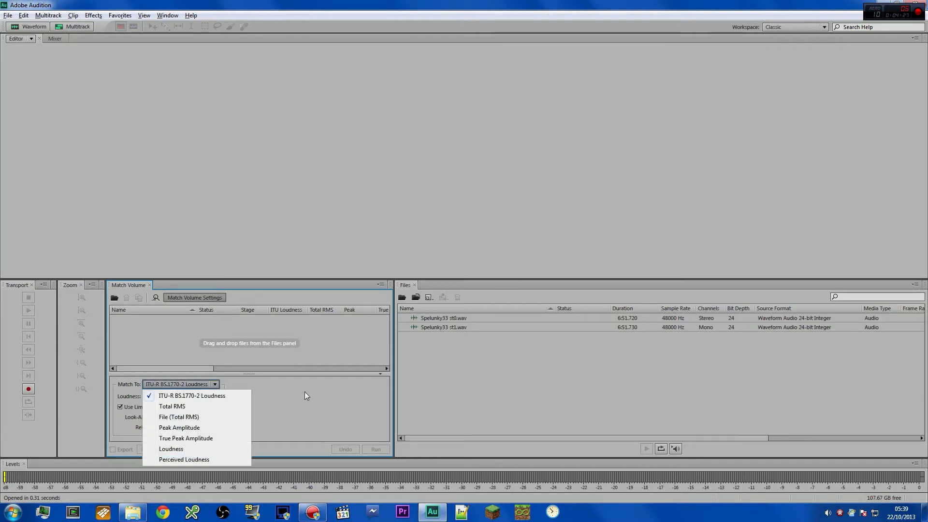
{"action": "left_click", "coordinate": [346, 390]}
{"action": "left_click", "coordinate": [490, 388]}
Step: Add Spelunky33 st1.wav to Match Volume, keeping ITU-R BS.1770-2 Loudness as the matching method
{"action": "left_click", "coordinate": [459, 319]}
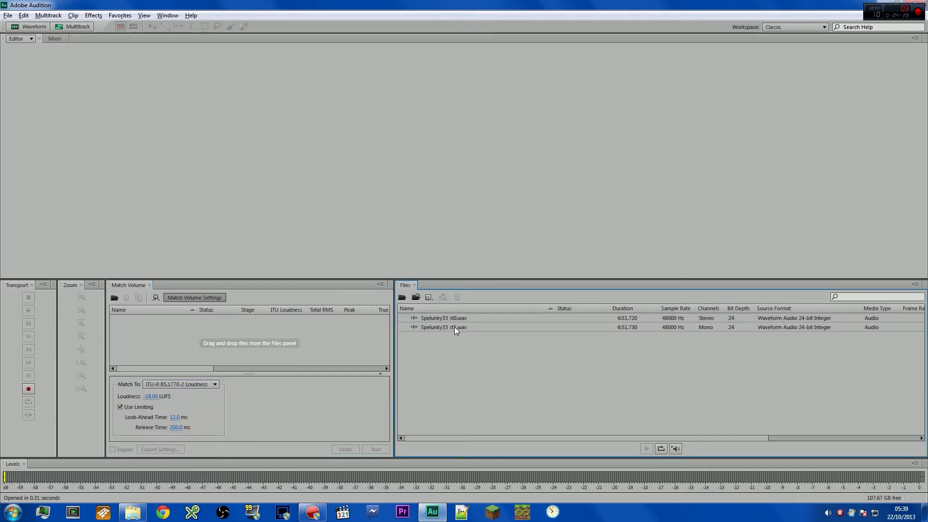
{"action": "left_click_drag", "start_coordinate": [462, 327], "coordinate": [315, 334]}
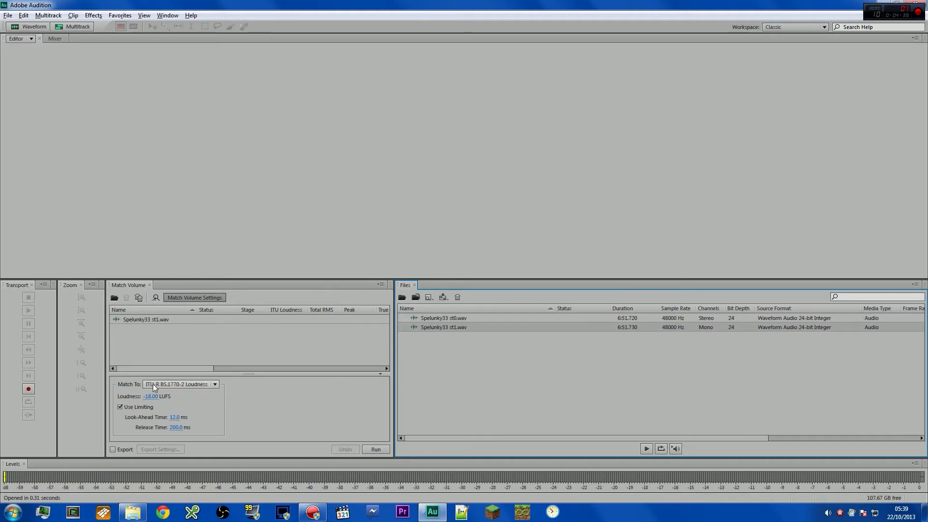
{"action": "left_click", "coordinate": [215, 383]}
{"action": "left_click", "coordinate": [290, 384]}
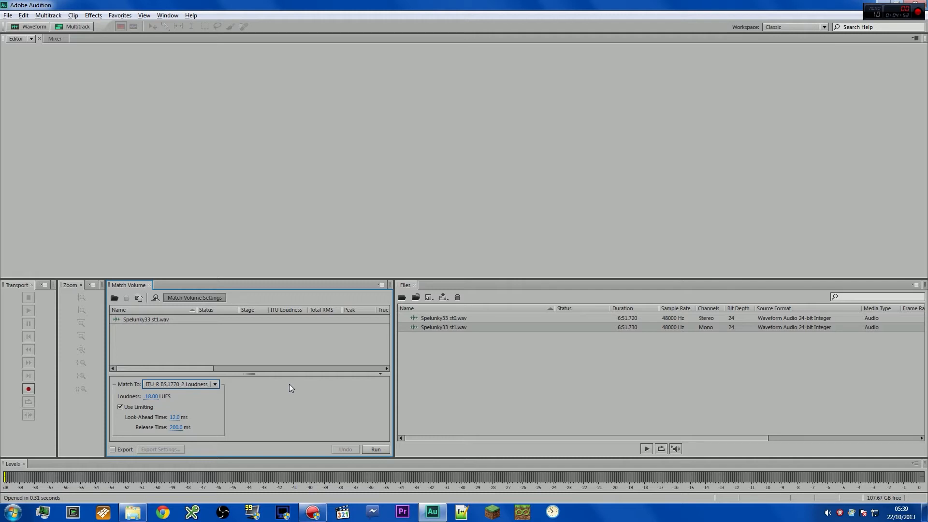
{"action": "left_click", "coordinate": [215, 385]}
{"action": "left_click", "coordinate": [216, 384]}
Step: Open Spelunky33 st1.wav in the waveform editor and play a short passage from just after 2:00
{"action": "left_click", "coordinate": [156, 322]}
{"action": "double_click", "coordinate": [156, 322]}
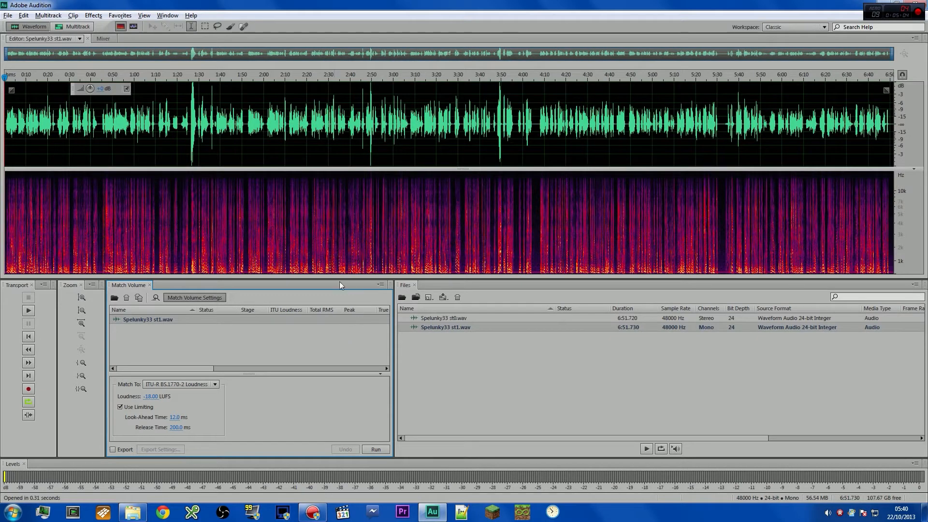
{"action": "left_click", "coordinate": [587, 127]}
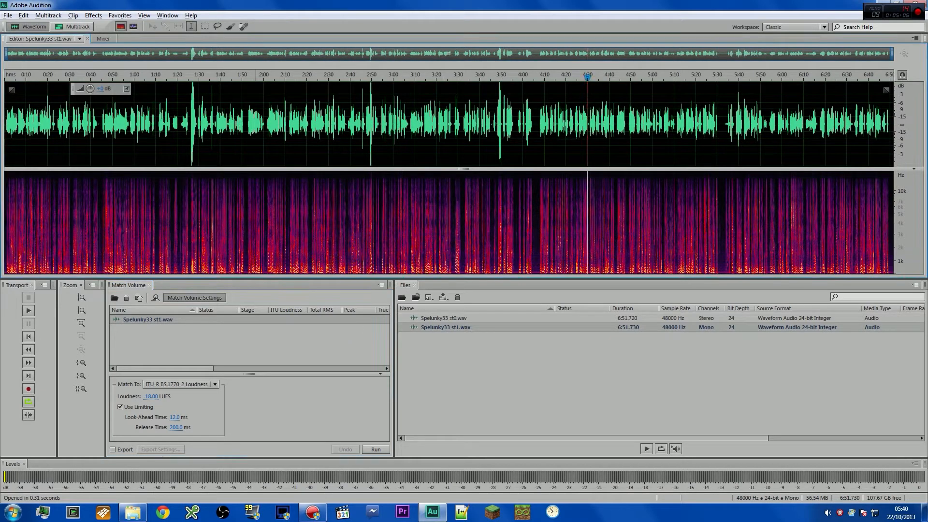
{"action": "left_click", "coordinate": [273, 116]}
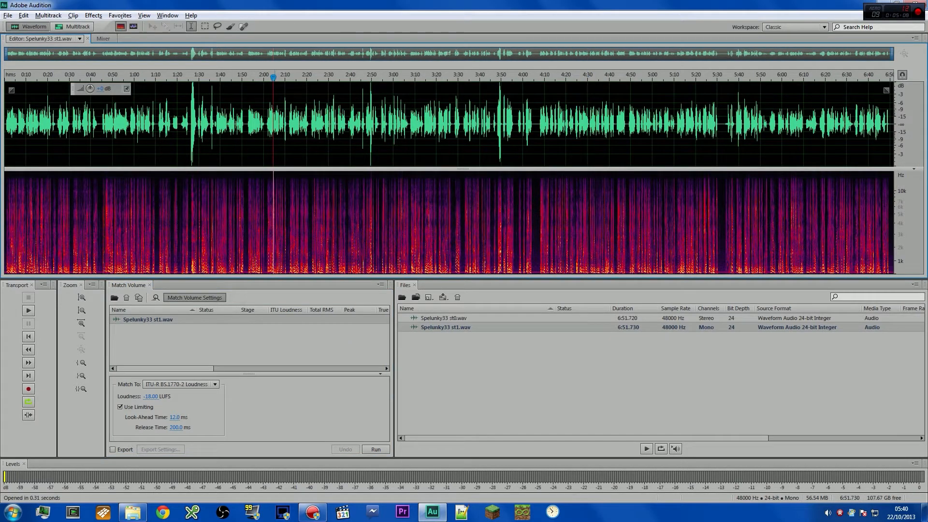
{"action": "key", "text": "space"}
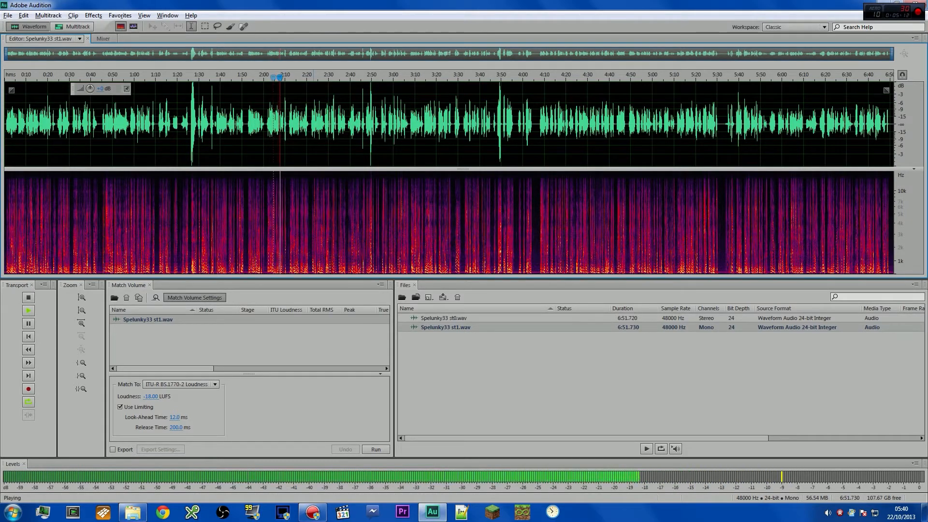
{"action": "key", "text": "space"}
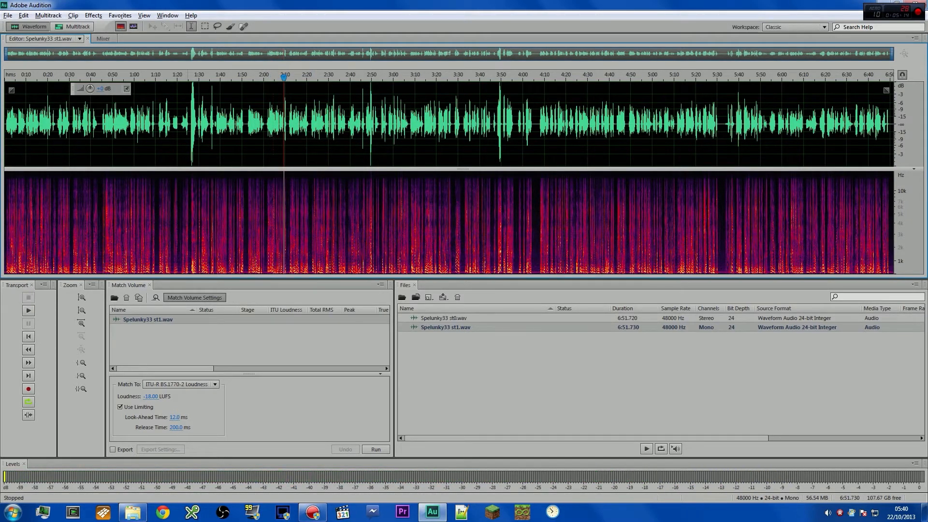
Step: Examine the loud peak near 1:27 in the Spelunky33 st1.wav waveform up close and play it back
{"action": "left_click", "coordinate": [289, 124]}
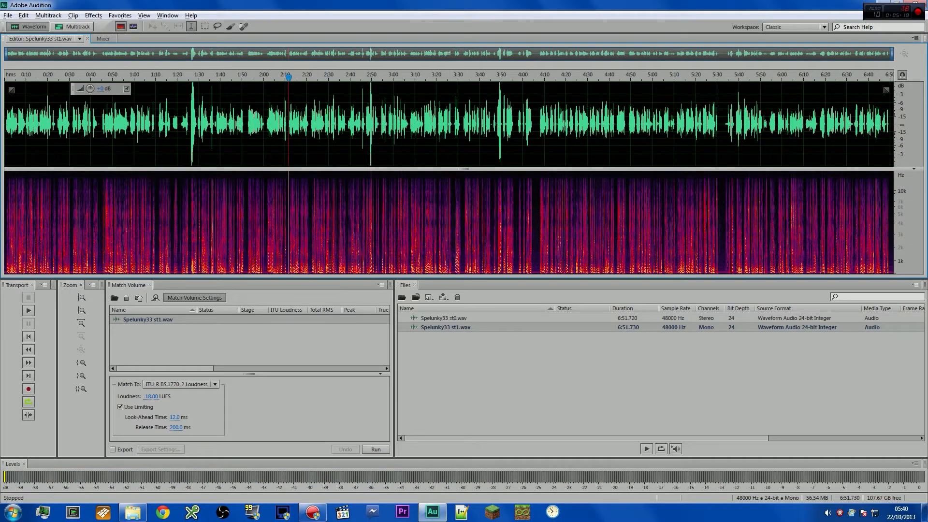
{"action": "scroll", "coordinate": [907, 116], "scroll_direction": "down", "scroll_amount": 2}
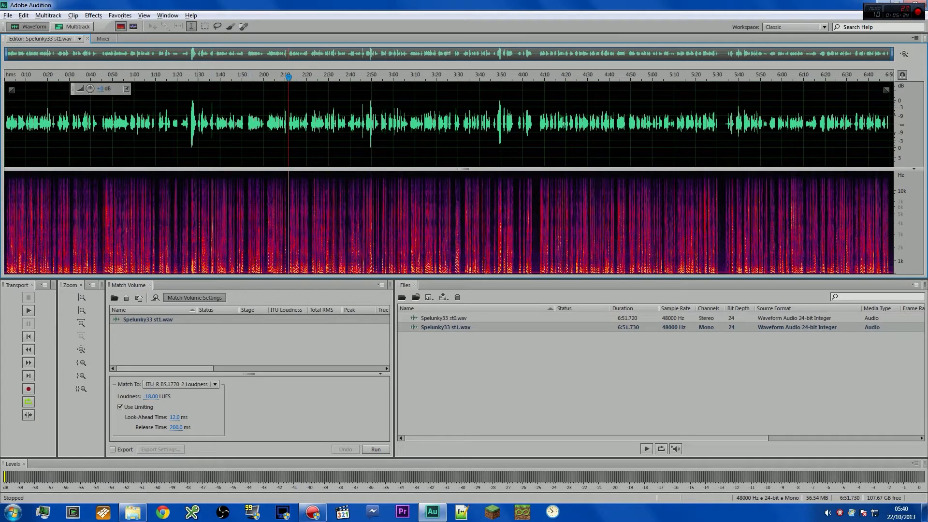
{"action": "left_click", "coordinate": [193, 123]}
{"action": "scroll", "coordinate": [193, 123], "scroll_direction": "up", "scroll_amount": 8}
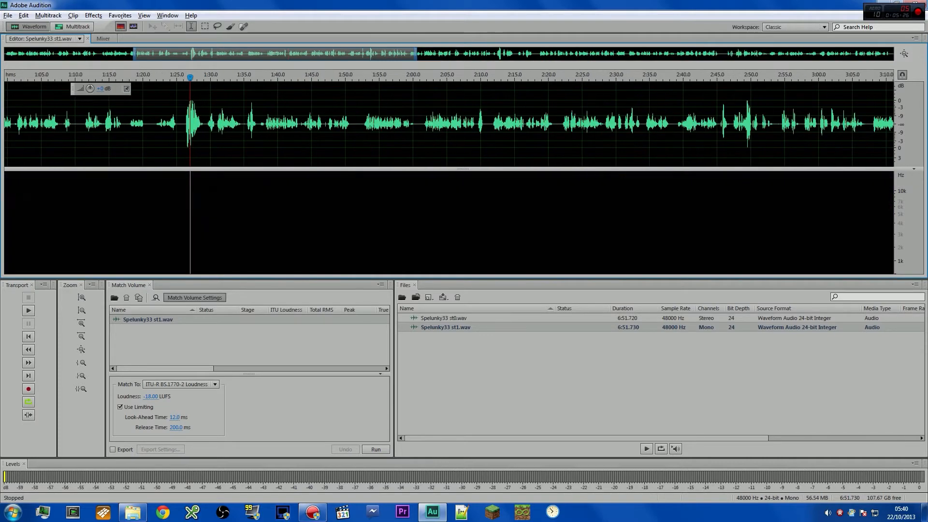
{"action": "scroll", "coordinate": [193, 124], "scroll_direction": "up", "scroll_amount": 4}
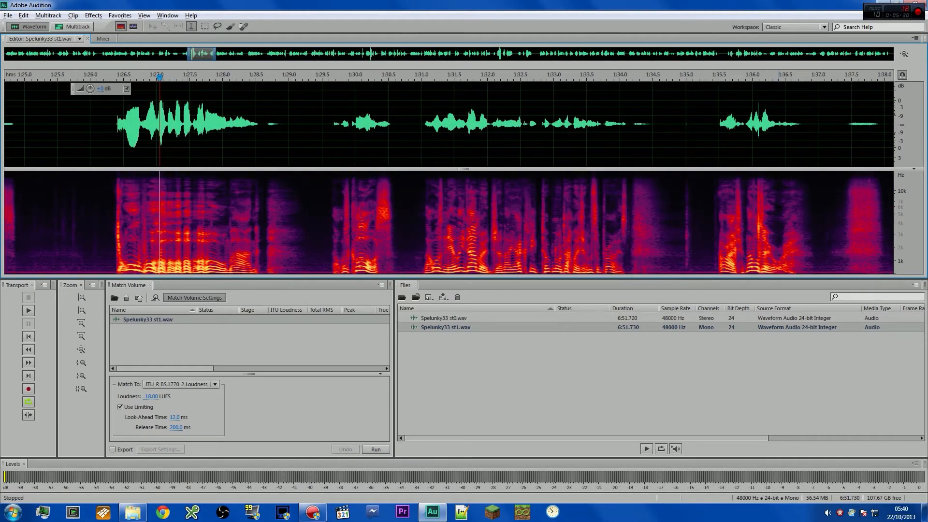
{"action": "scroll", "coordinate": [269, 123], "scroll_direction": "down", "scroll_amount": 12}
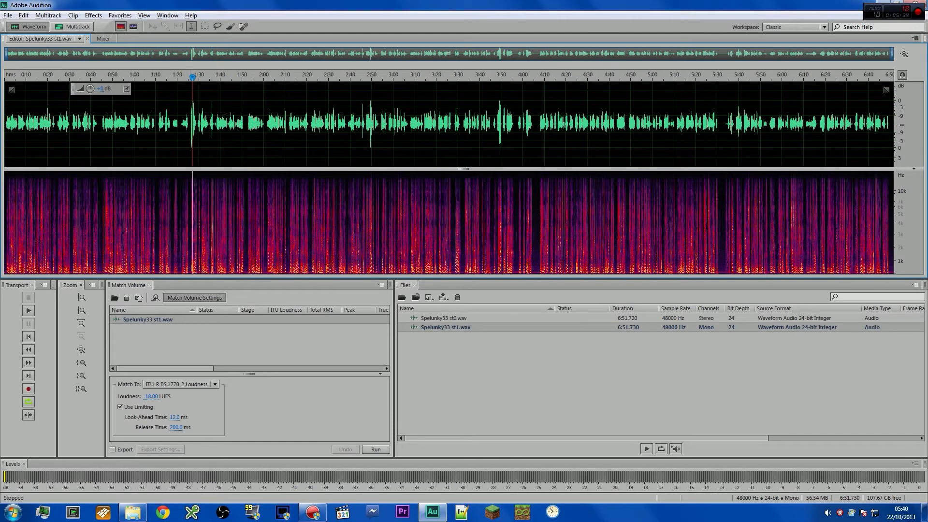
{"action": "key", "text": "space"}
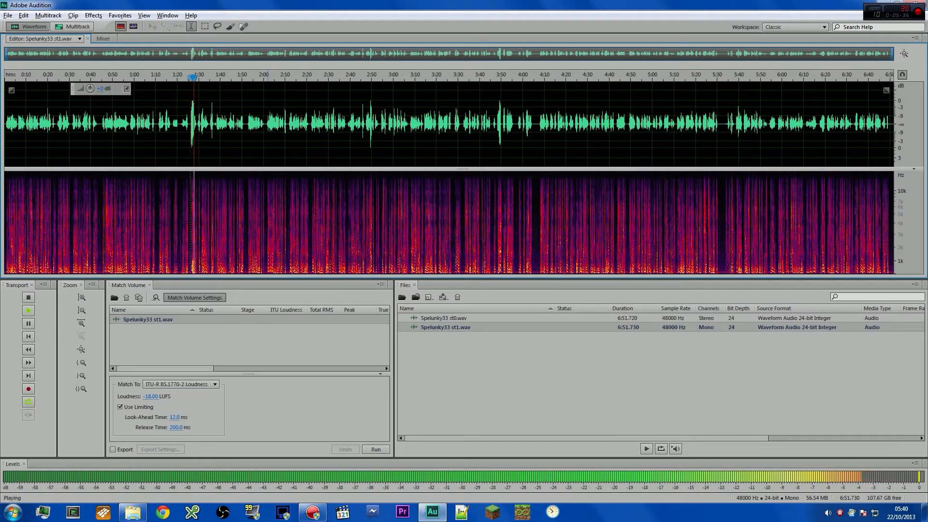
{"action": "key", "text": "space"}
Step: Run Match Volume on Spelunky33 st1.wav with the target loudness at -18.00 LUFS and limiting enabled
{"action": "left_click", "coordinate": [316, 124]}
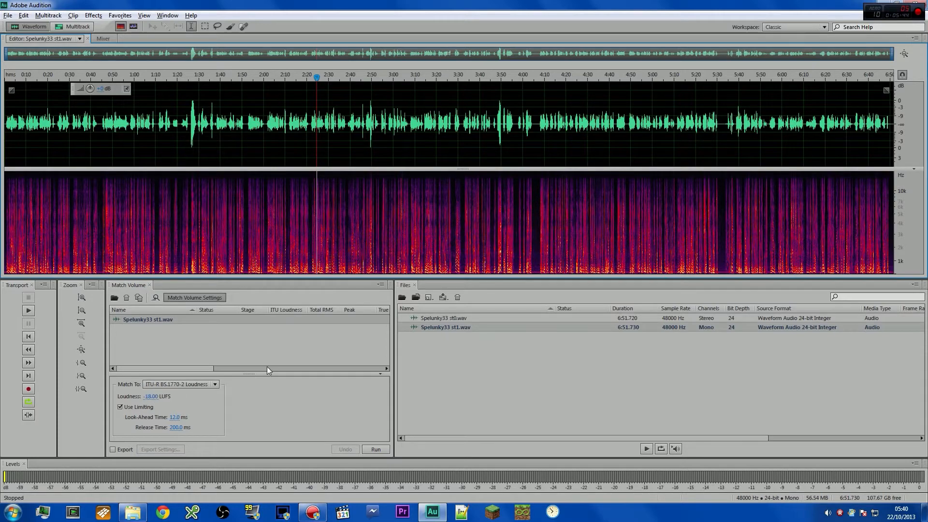
{"action": "left_click", "coordinate": [151, 396]}
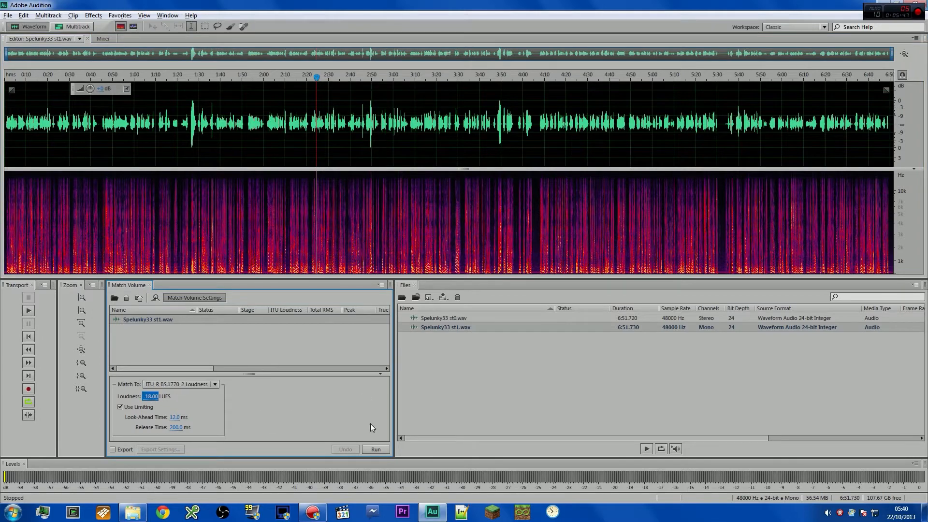
{"action": "left_click", "coordinate": [376, 449]}
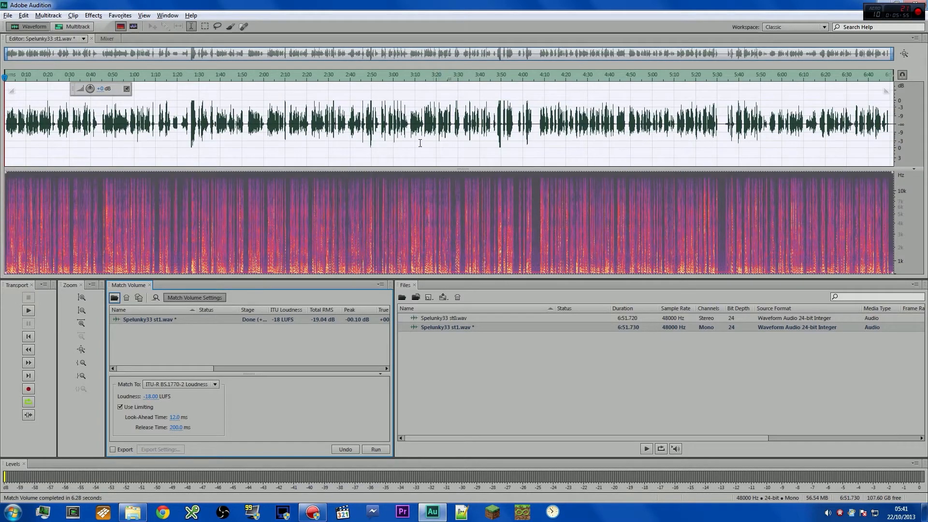
Step: Play a short passage of the levelled Spelunky33 st1.wav from about 2:15 and check its waveform height
{"action": "left_click", "coordinate": [357, 131]}
{"action": "left_click", "coordinate": [296, 123]}
{"action": "key", "text": "space"}
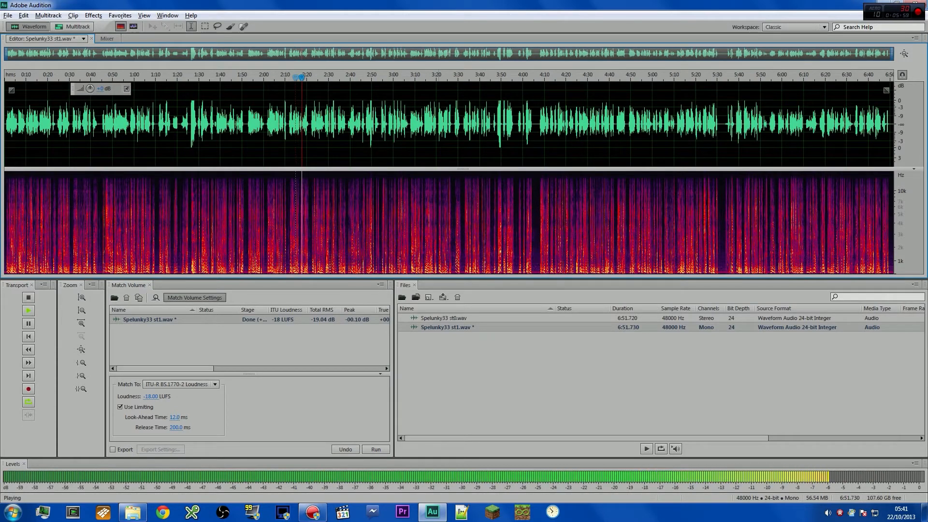
{"action": "key", "text": "space"}
{"action": "scroll", "coordinate": [902, 122], "scroll_direction": "down", "scroll_amount": 3}
{"action": "scroll", "coordinate": [902, 121], "scroll_direction": "up", "scroll_amount": 5}
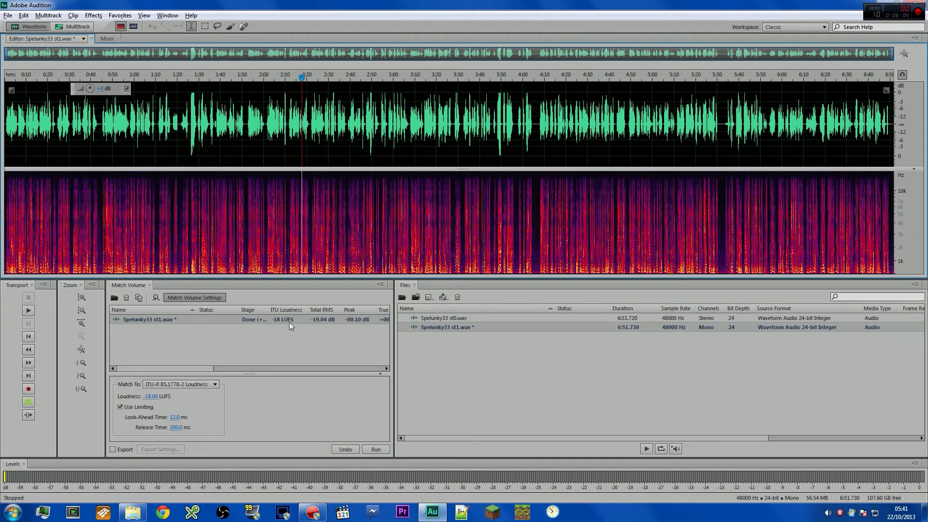
Step: Remove all files from Match Volume and add Spelunky33 st0.wav in their place
{"action": "right_click", "coordinate": [253, 351]}
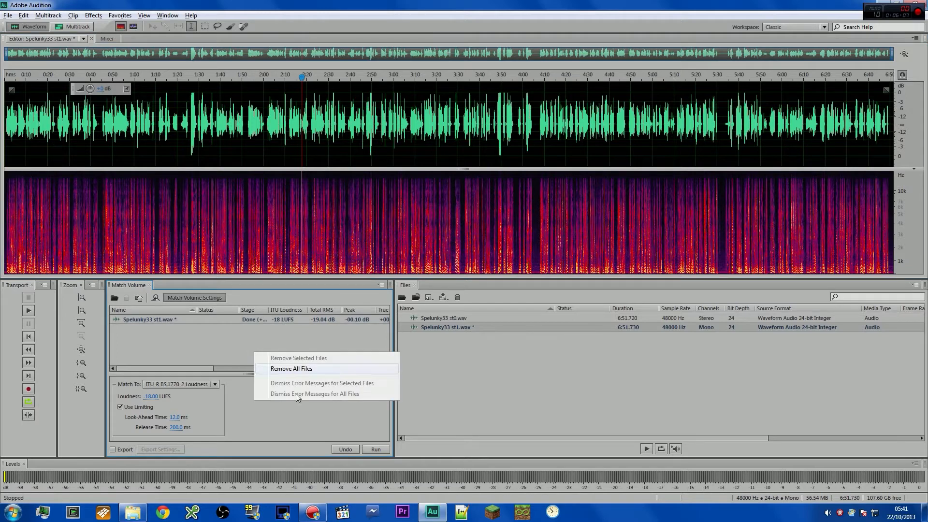
{"action": "left_click", "coordinate": [290, 369]}
{"action": "left_click_drag", "start_coordinate": [444, 318], "coordinate": [203, 328]}
Step: Set the target loudness to -23 LUFS and run Match Volume on Spelunky33 st0.wav with limiting enabled
{"action": "left_click", "coordinate": [151, 396]}
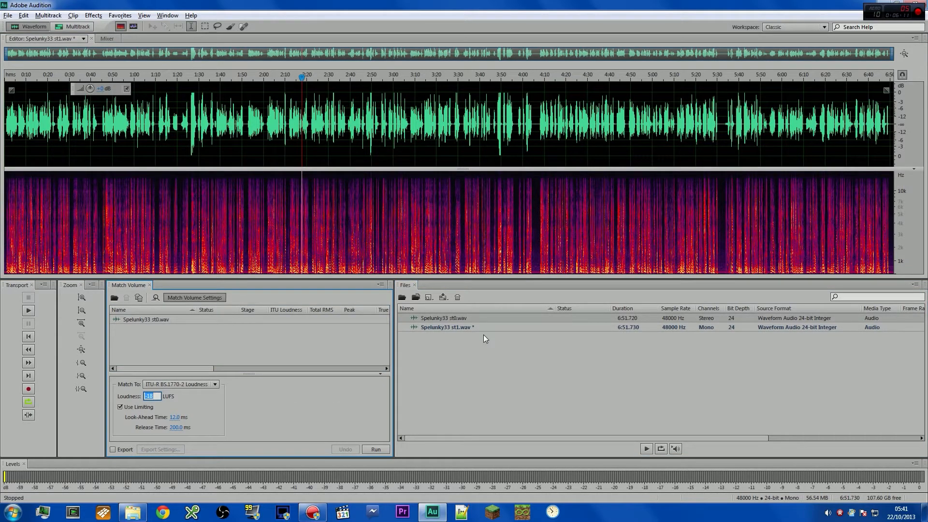
{"action": "type", "text": "-23"}
{"action": "key", "text": "Return"}
{"action": "left_click", "coordinate": [375, 449]}
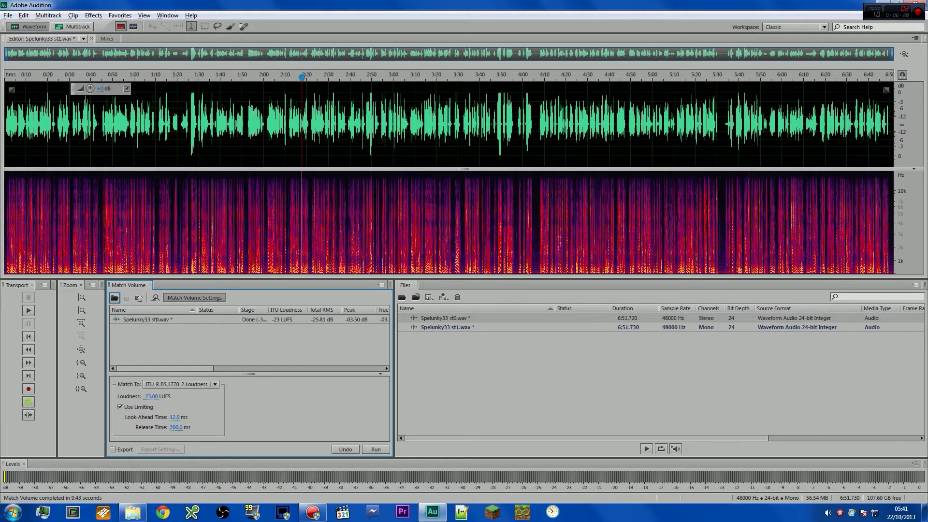
Step: Open Spelunky33 st0.wav and Spelunky33 st1.wav in turn, playing each from around 2:00 to compare their loudness
{"action": "double_click", "coordinate": [446, 319]}
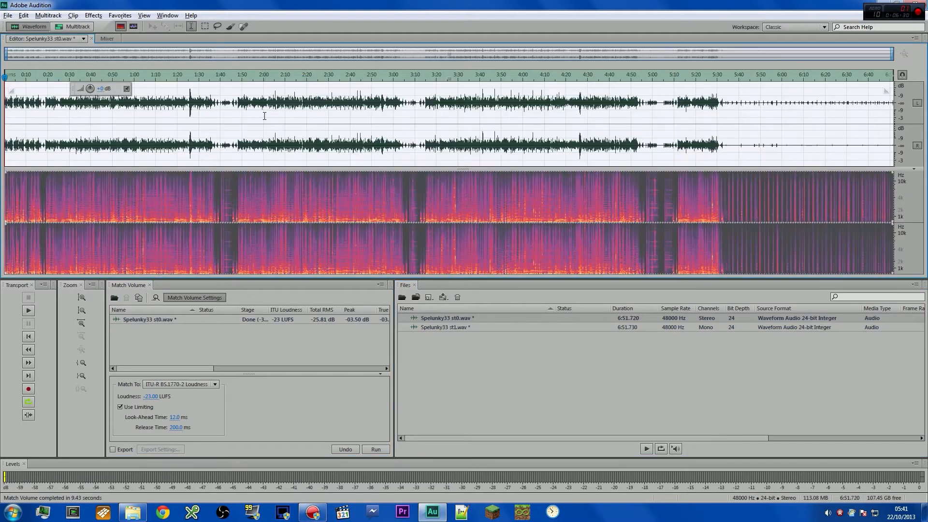
{"action": "key", "text": "space"}
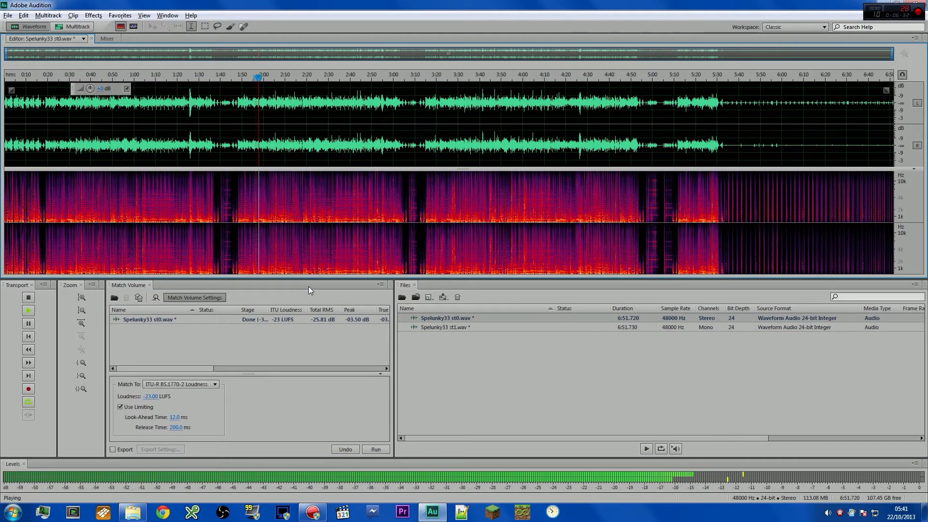
{"action": "key", "text": "space"}
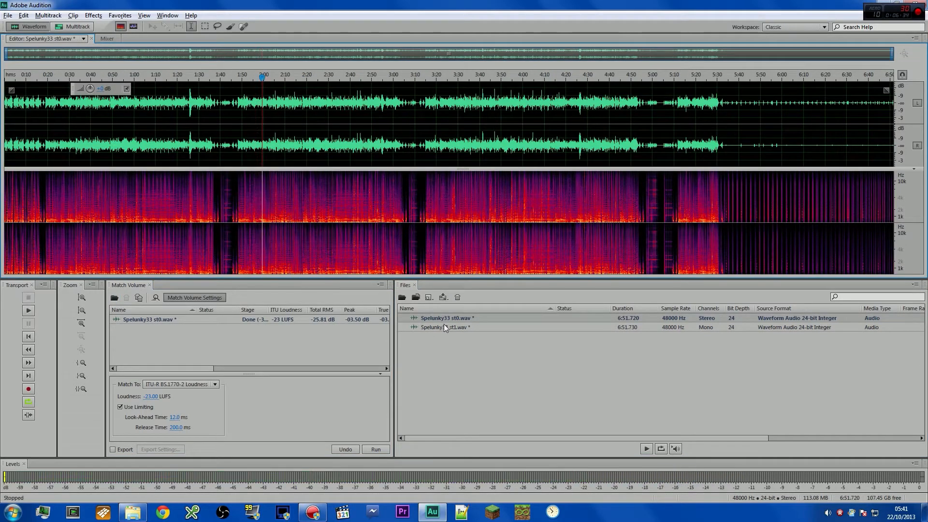
{"action": "double_click", "coordinate": [439, 325]}
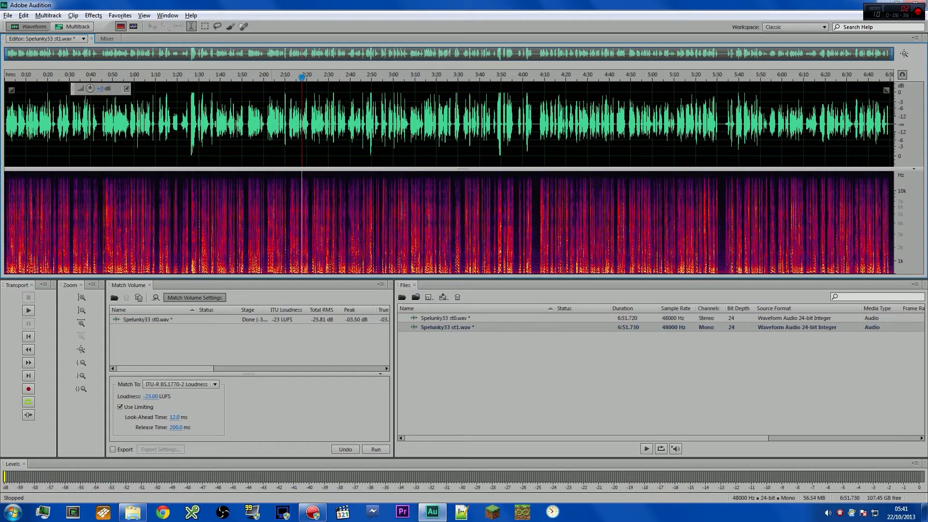
{"action": "left_click", "coordinate": [267, 80]}
{"action": "key", "text": "space"}
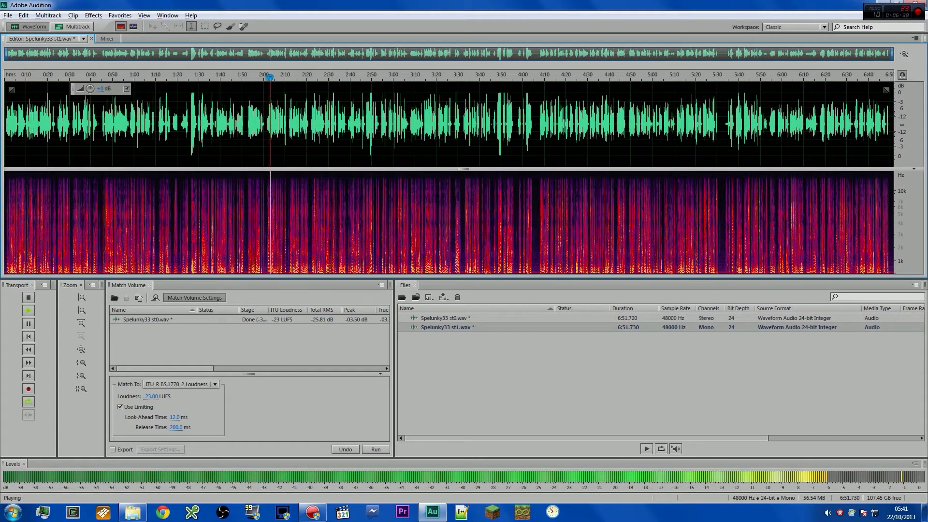
{"action": "key", "text": "space"}
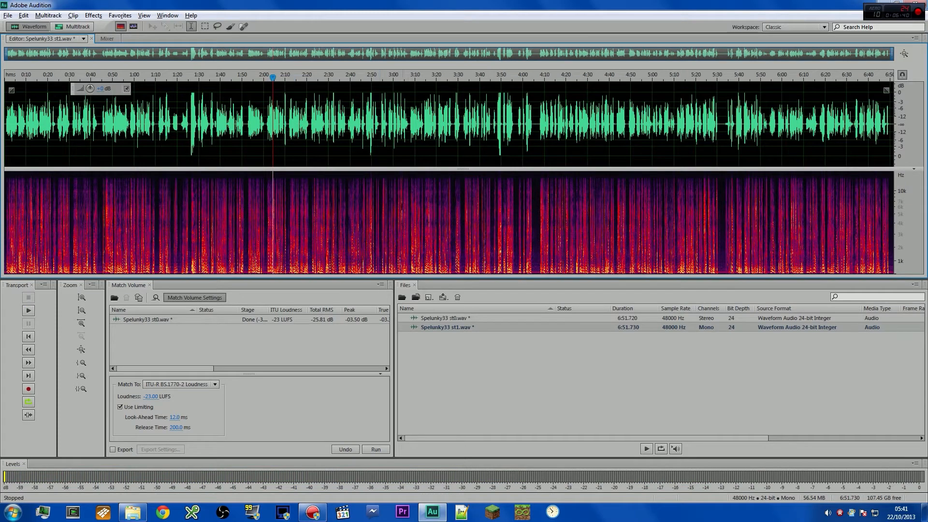
Step: Select Spelunky33 st0.wav and Spelunky33 st1.wav together and insert them into a new multitrack session
{"action": "left_click", "coordinate": [461, 341]}
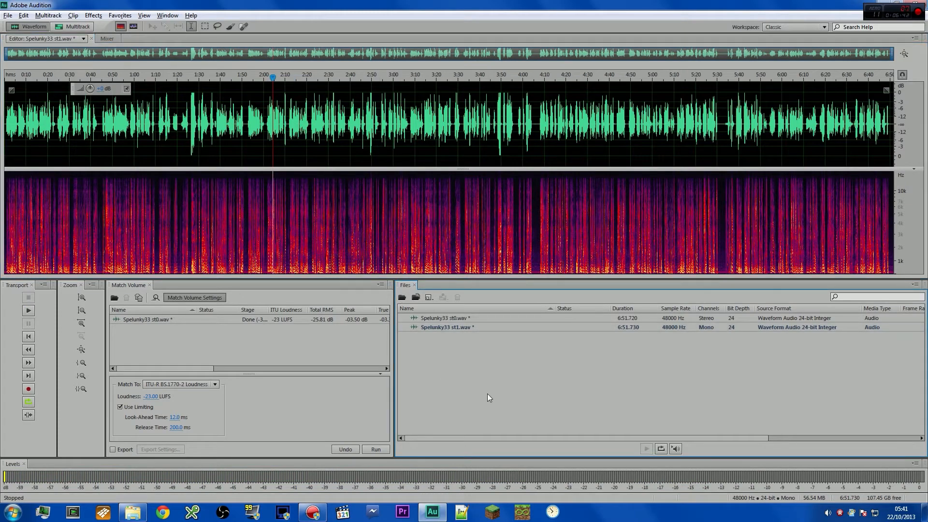
{"action": "left_click_drag", "start_coordinate": [471, 359], "coordinate": [422, 315]}
{"action": "right_click", "coordinate": [432, 319]}
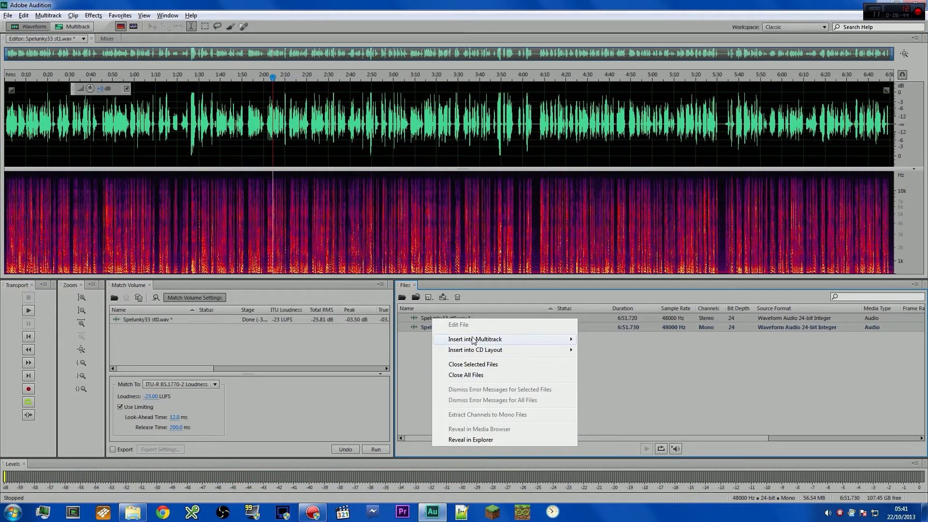
{"action": "mouse_move", "coordinate": [474, 340]}
{"action": "left_click", "coordinate": [609, 339]}
Step: Create the multitrack session as Spelunky33 with the template None, keeping 48000 Hz, 32 (float) and a Stereo master
{"action": "left_click", "coordinate": [454, 242]}
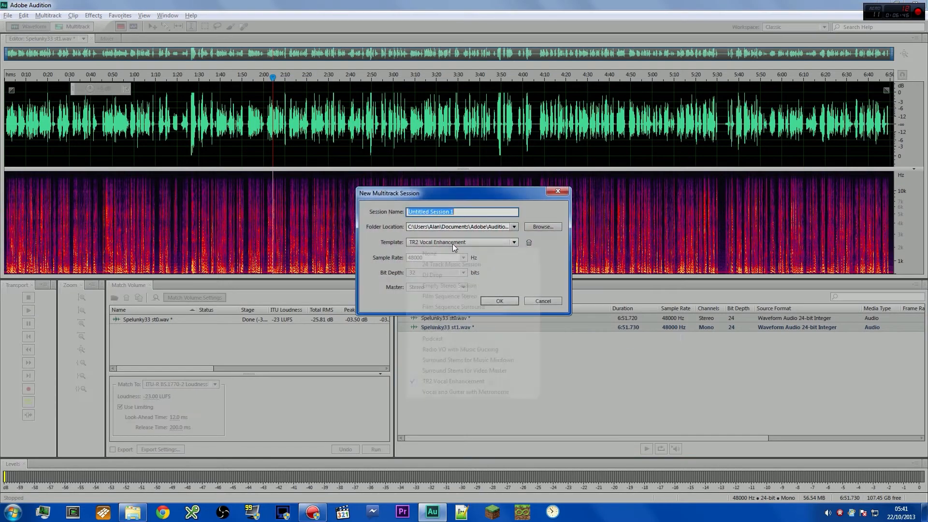
{"action": "left_click", "coordinate": [438, 254]}
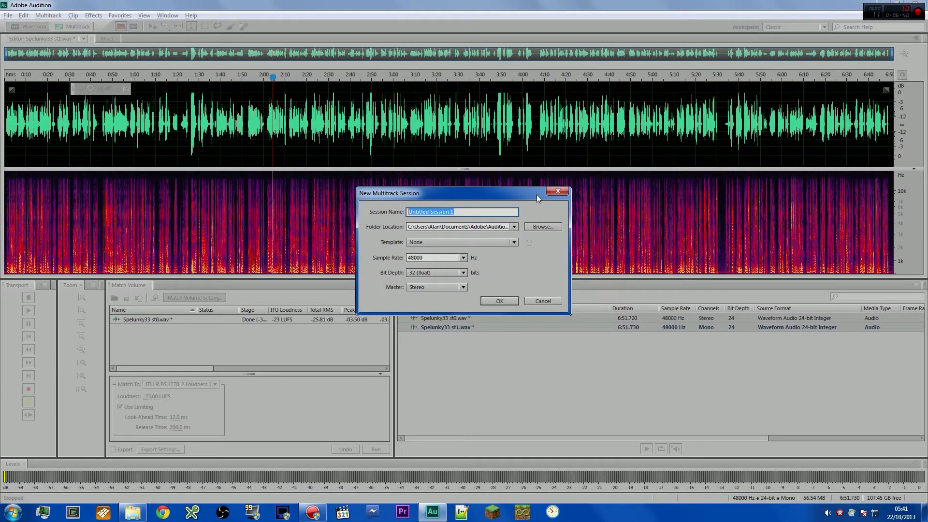
{"action": "type", "text": "Sp"}
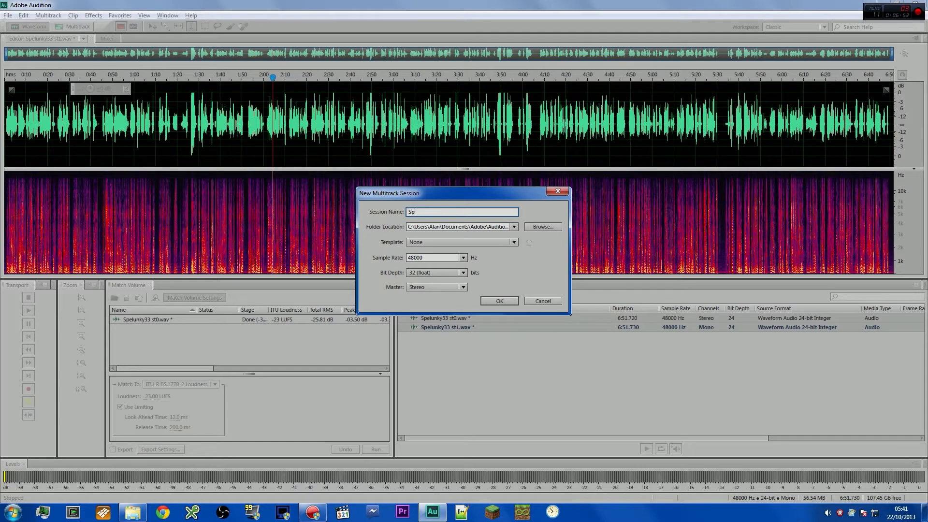
{"action": "type", "text": "elunky33"}
{"action": "left_click_drag", "start_coordinate": [485, 194], "coordinate": [439, 351]}
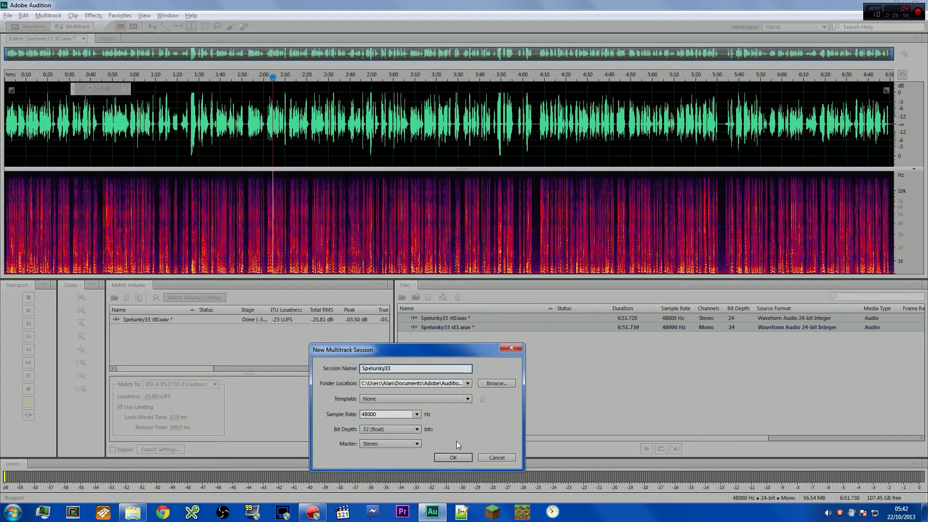
{"action": "left_click", "coordinate": [454, 457]}
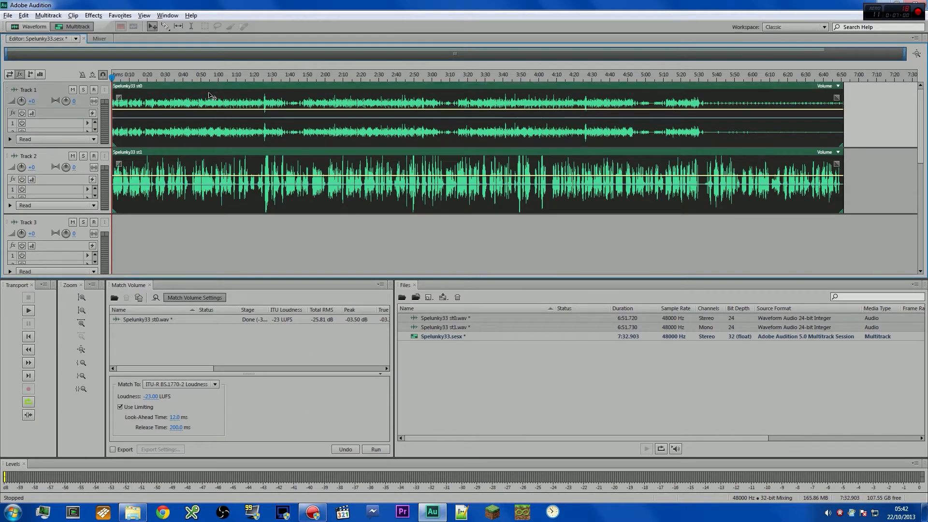
Step: Add a fade-in of about 1.7 seconds to the start of the Spelunky33 st0 clip on Track 1 and play it
{"action": "left_click", "coordinate": [196, 239]}
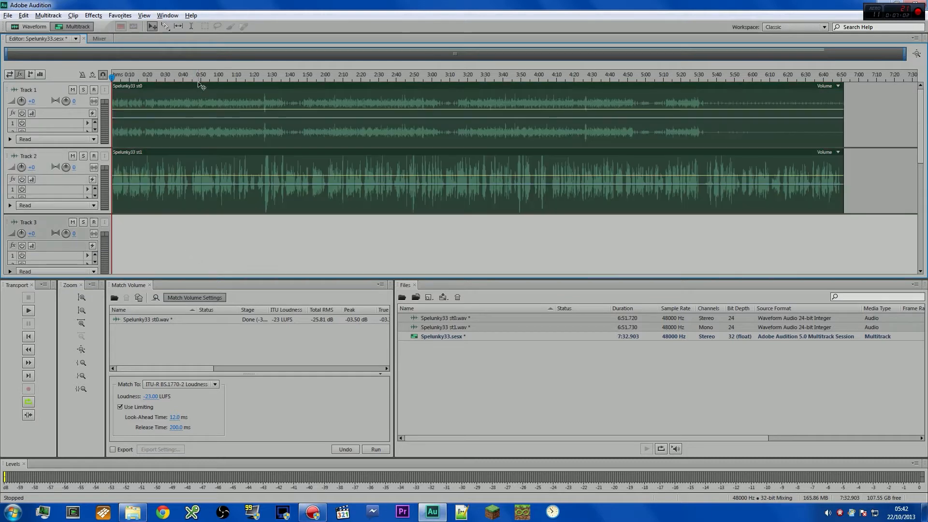
{"action": "key", "text": "space"}
{"action": "left_click_drag", "start_coordinate": [12, 54], "coordinate": [2, 53]}
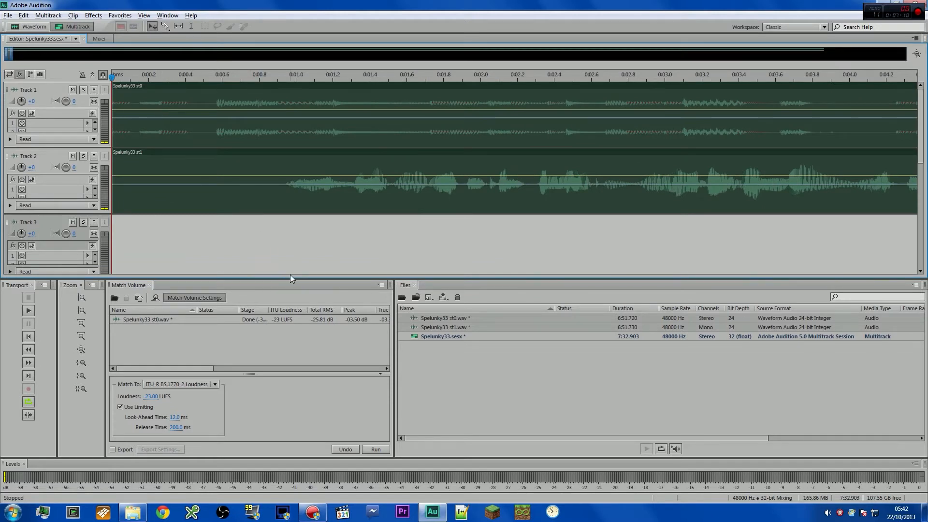
{"action": "left_click", "coordinate": [146, 98]}
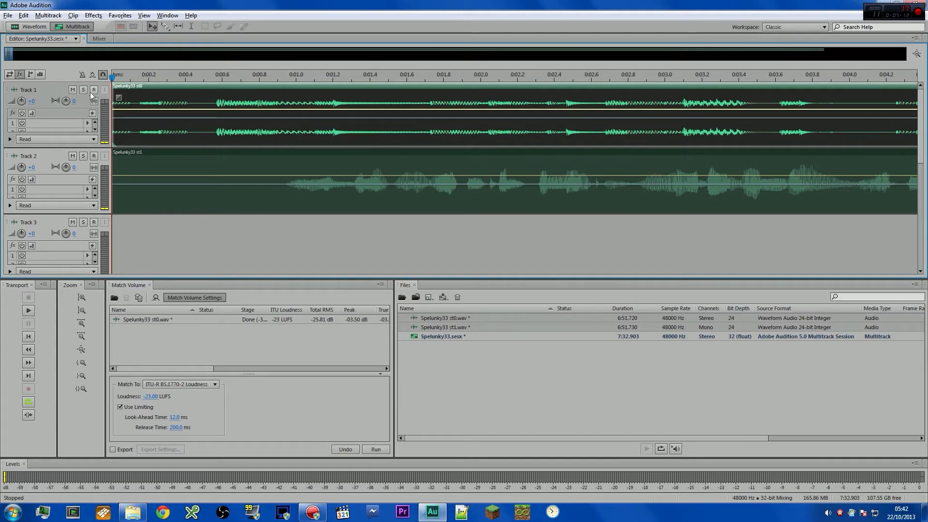
{"action": "left_click_drag", "start_coordinate": [127, 102], "coordinate": [427, 99]}
{"action": "key", "text": "space"}
{"action": "key", "text": "space"}
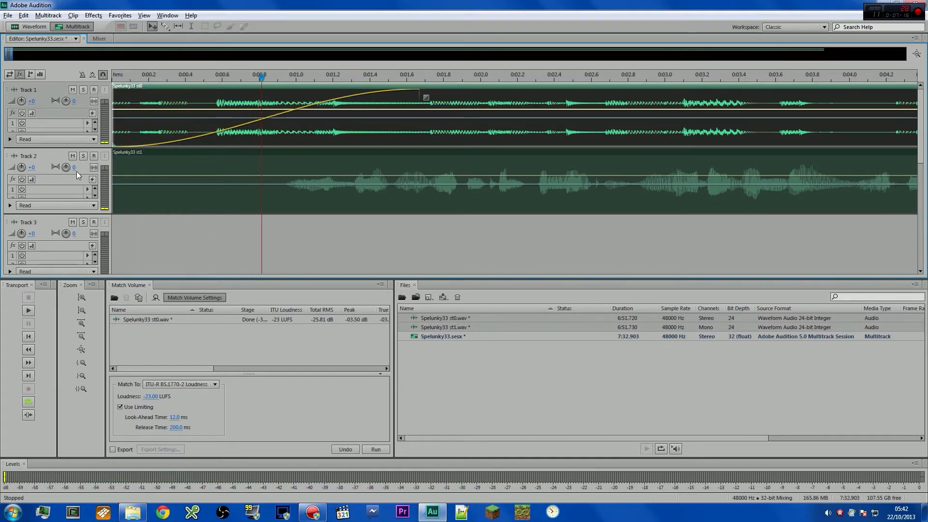
Step: Mute Track 2 and play the session's opening to hear the Track 1 fade-in alone
{"action": "left_click", "coordinate": [73, 156]}
{"action": "key", "text": "space"}
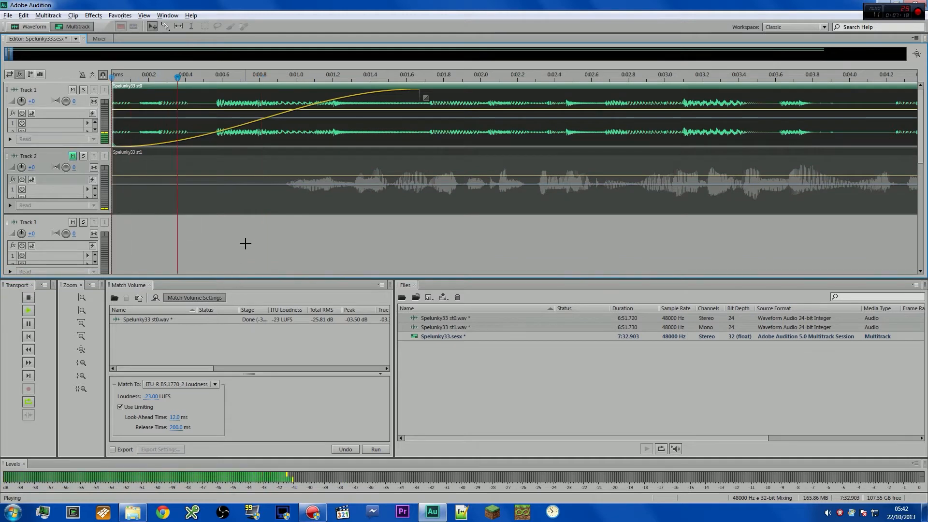
{"action": "key", "text": "space"}
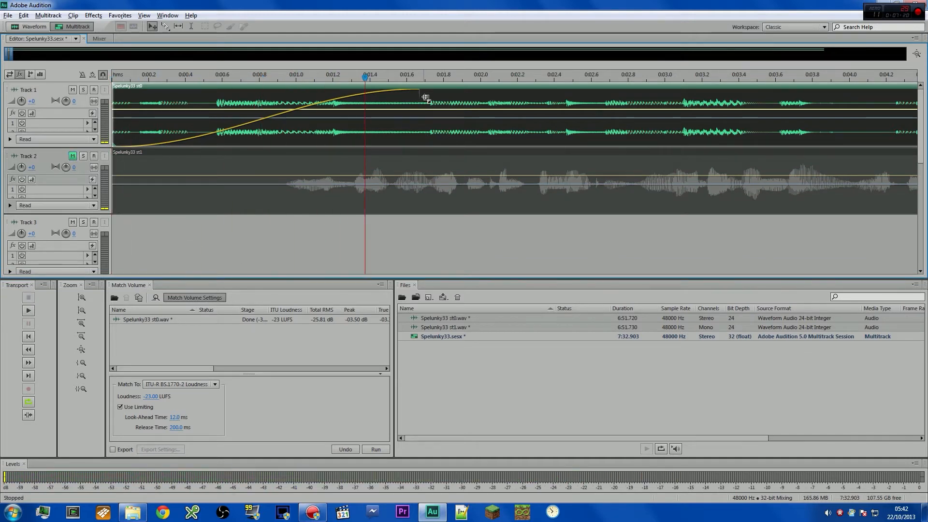
Step: Lengthen the Track 1 fade-in to about 1.9 seconds with a slower-starting curve and play it from the beginning
{"action": "left_click_drag", "start_coordinate": [426, 97], "coordinate": [462, 111]}
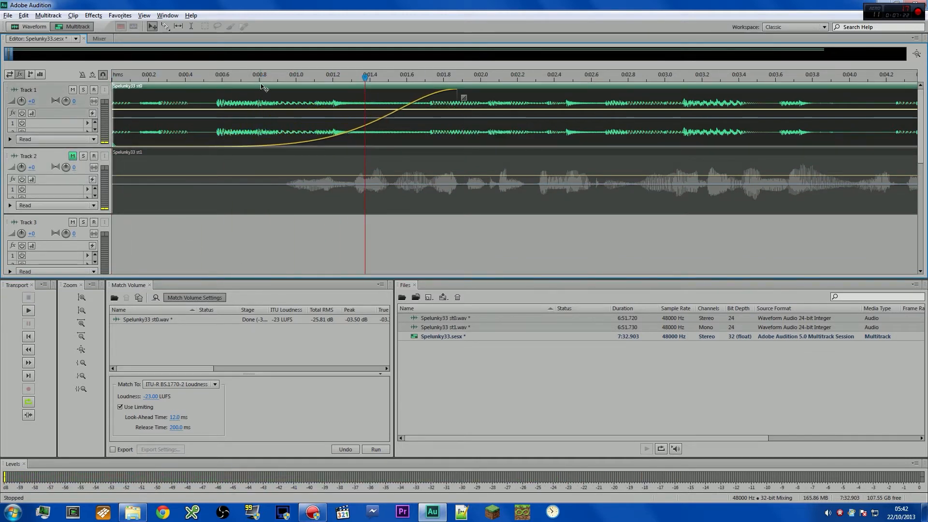
{"action": "key", "text": "Home"}
{"action": "key", "text": "space"}
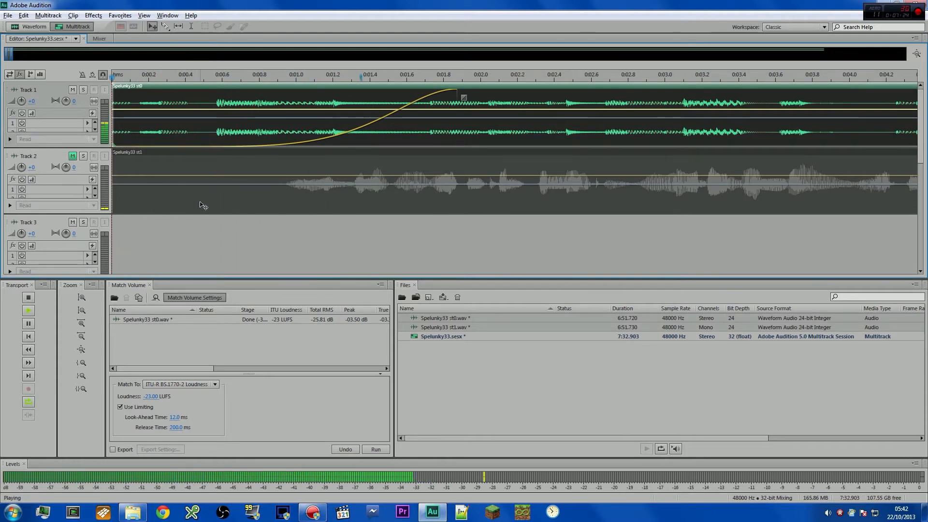
{"action": "key", "text": "space"}
{"action": "left_click", "coordinate": [299, 231]}
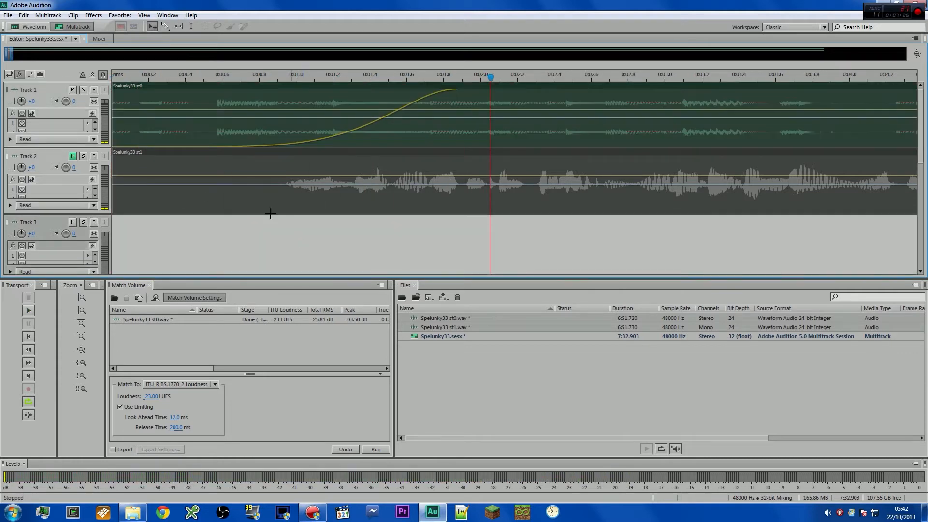
Step: Unmute Track 2 and give its Spelunky33 st1 clip a late, steep fade-in of about 1 second
{"action": "left_click", "coordinate": [73, 157]}
{"action": "left_click", "coordinate": [150, 162]}
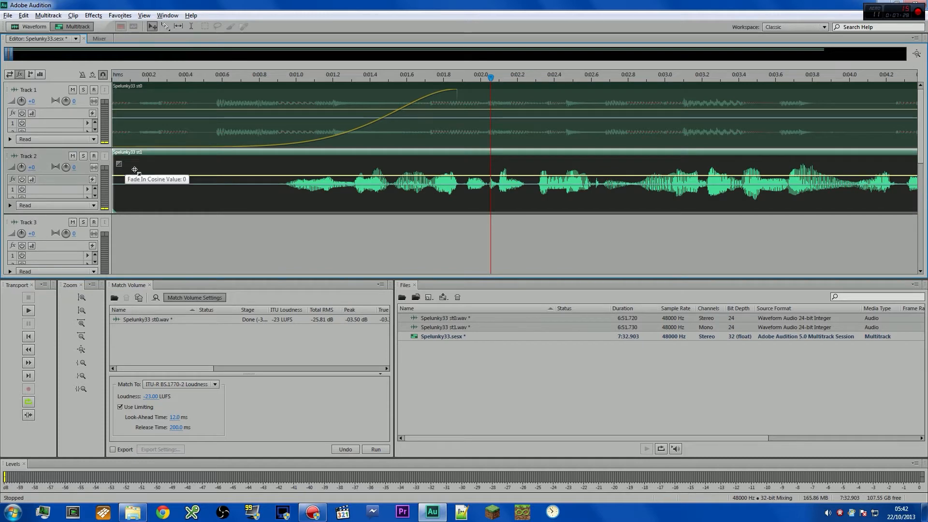
{"action": "left_click_drag", "start_coordinate": [117, 164], "coordinate": [286, 182]}
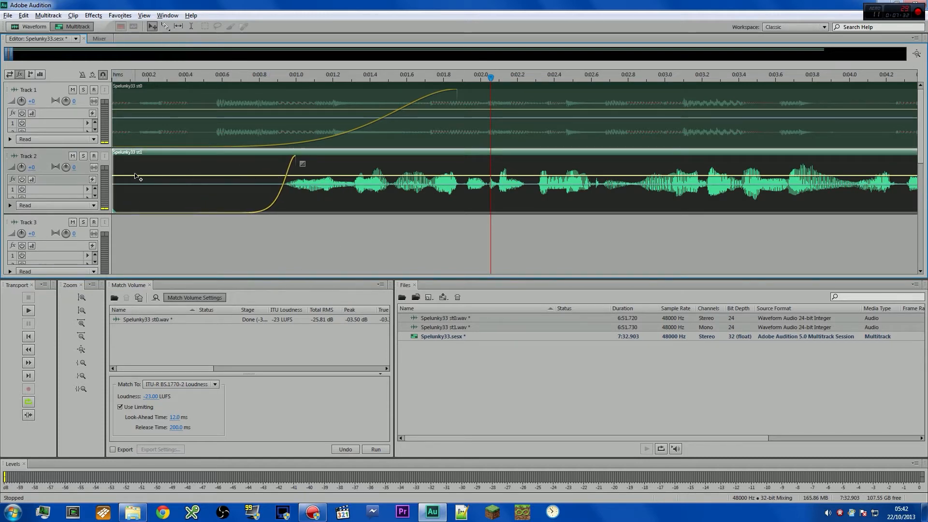
Step: Play the session from the beginning to hear both tracks fade in together
{"action": "key", "text": "Home"}
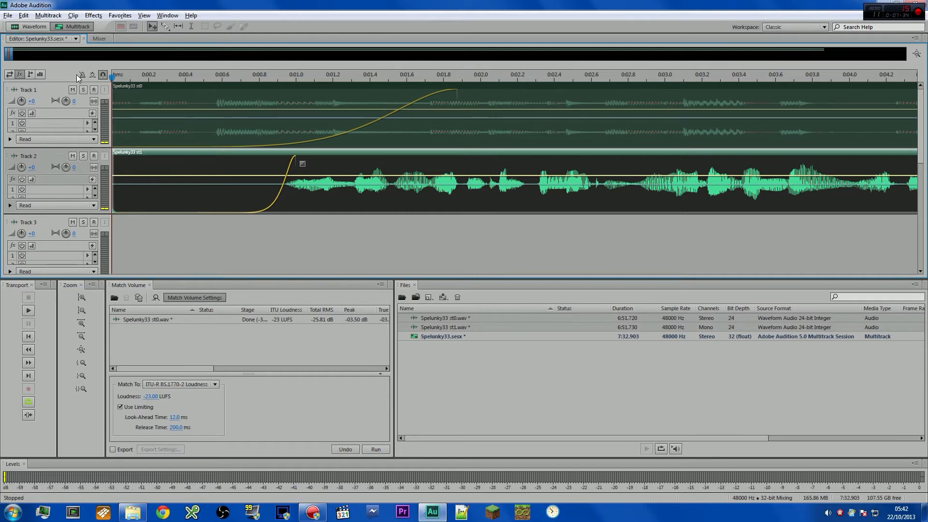
{"action": "key", "text": "space"}
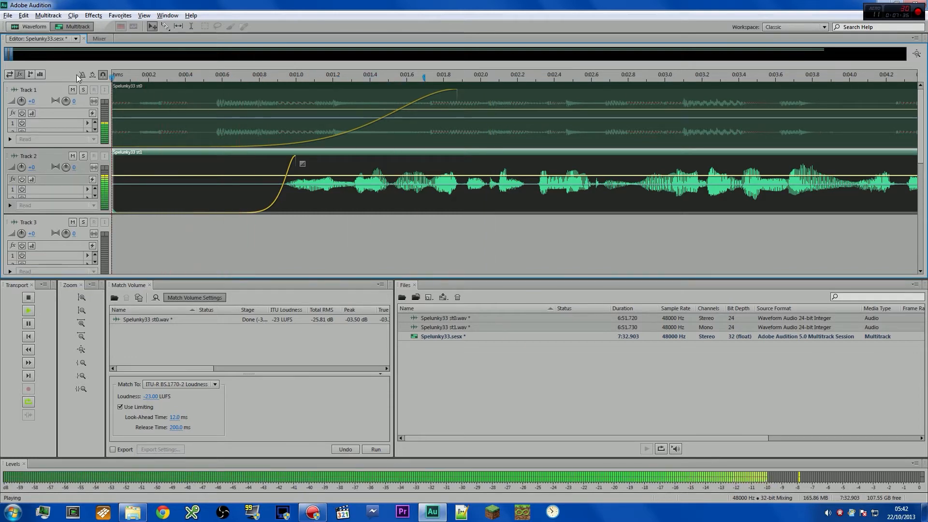
{"action": "key", "text": "space"}
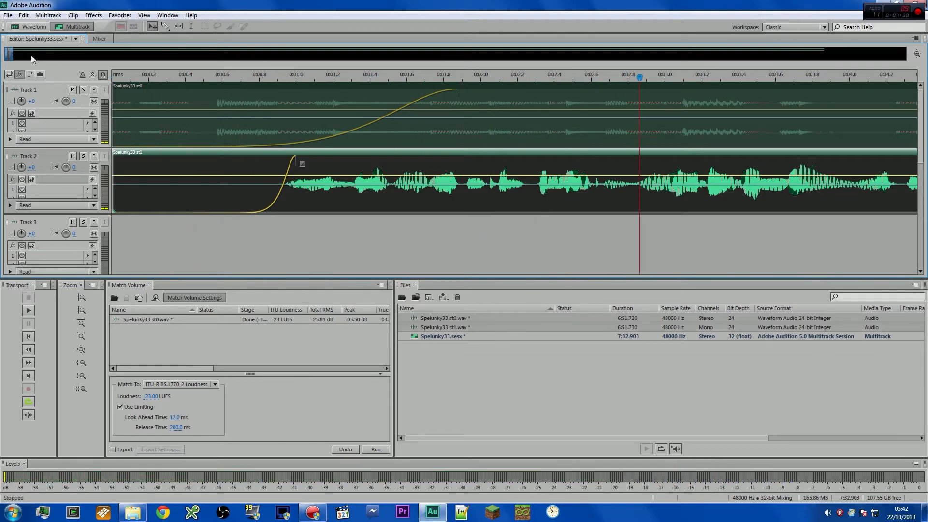
Step: Add a fade-out of about 2.7 seconds to the end of the Spelunky33 st1 clip, starting right after the last words
{"action": "left_click_drag", "start_coordinate": [7, 53], "coordinate": [819, 60]}
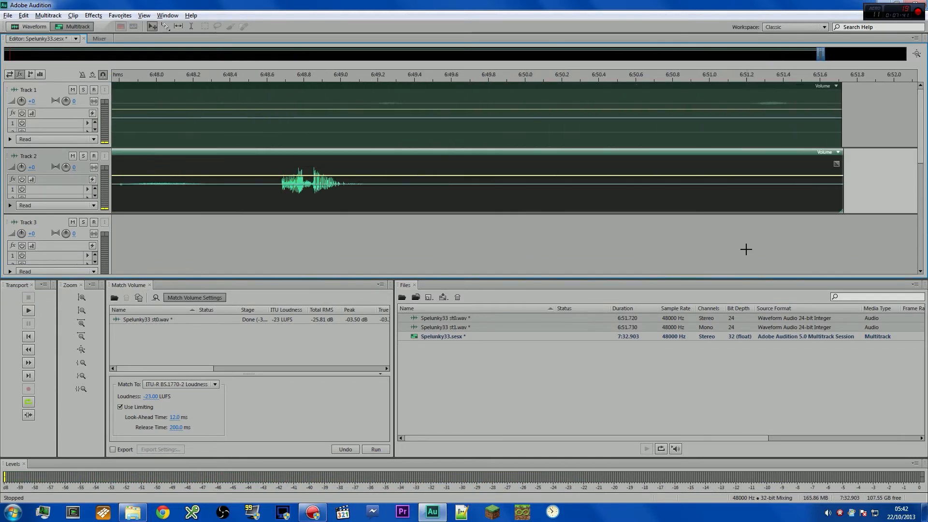
{"action": "left_click", "coordinate": [746, 248]}
{"action": "left_click", "coordinate": [786, 175]}
{"action": "right_click", "coordinate": [786, 175]}
{"action": "left_click", "coordinate": [807, 207]}
{"action": "left_click_drag", "start_coordinate": [835, 165], "coordinate": [329, 266]}
Step: Add a gradual fade-out of about 3.7 seconds to the end of the Spelunky33 st0 clip on Track 1
{"action": "left_click", "coordinate": [455, 79]}
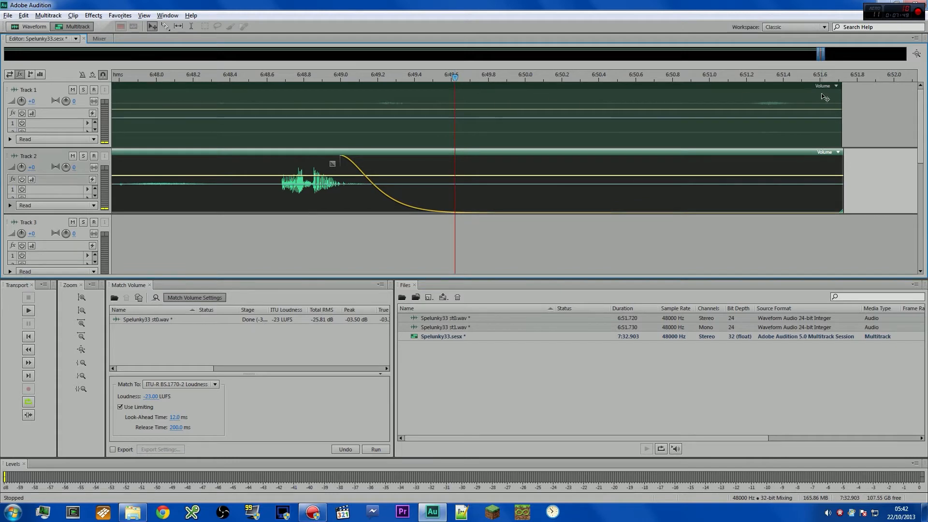
{"action": "left_click", "coordinate": [832, 99]}
{"action": "left_click_drag", "start_coordinate": [833, 99], "coordinate": [145, 98]}
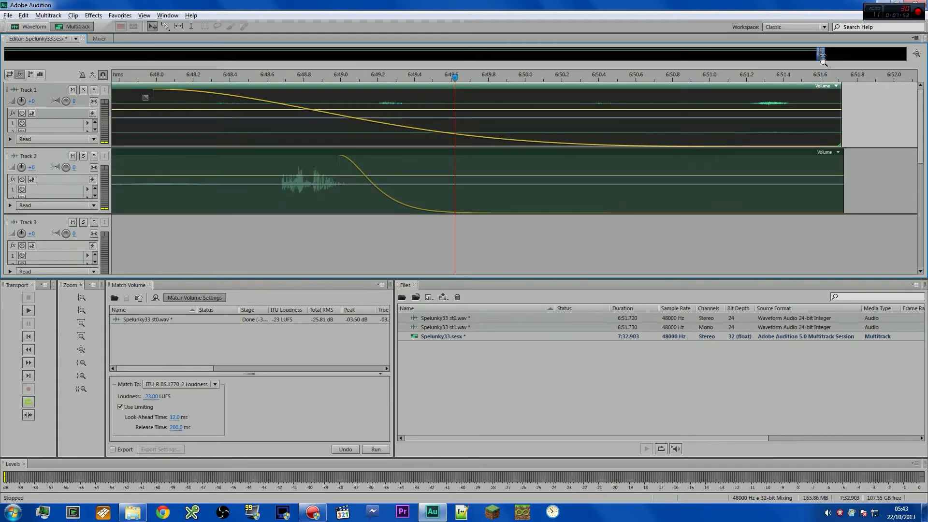
Step: Play the end of the session from about 6:47 to hear both fade-outs
{"action": "scroll", "coordinate": [824, 55], "scroll_direction": "down", "scroll_amount": 5}
{"action": "left_click_drag", "start_coordinate": [669, 78], "coordinate": [623, 78]}
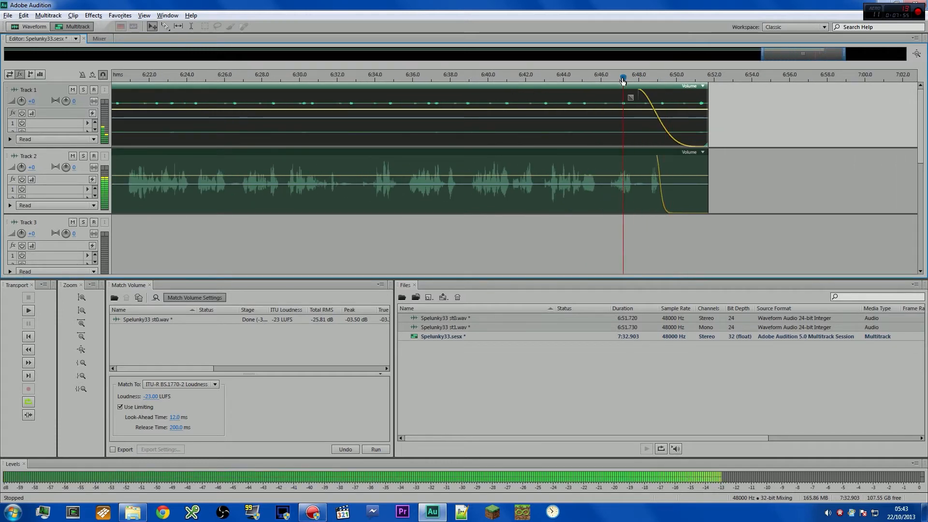
{"action": "key", "text": "space"}
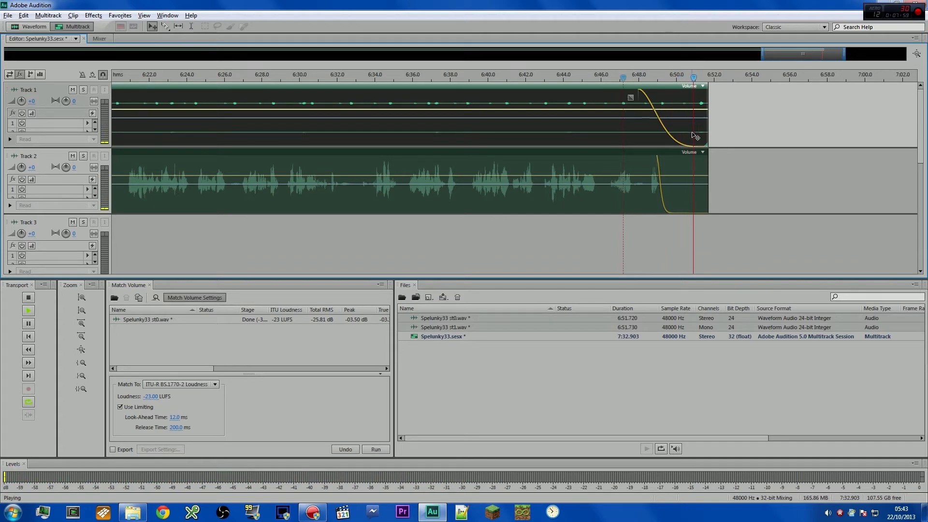
{"action": "key", "text": "space"}
Step: Show the whole session and play the combined game and commentary audio from about 1:03
{"action": "left_click_drag", "start_coordinate": [791, 54], "coordinate": [77, 58]}
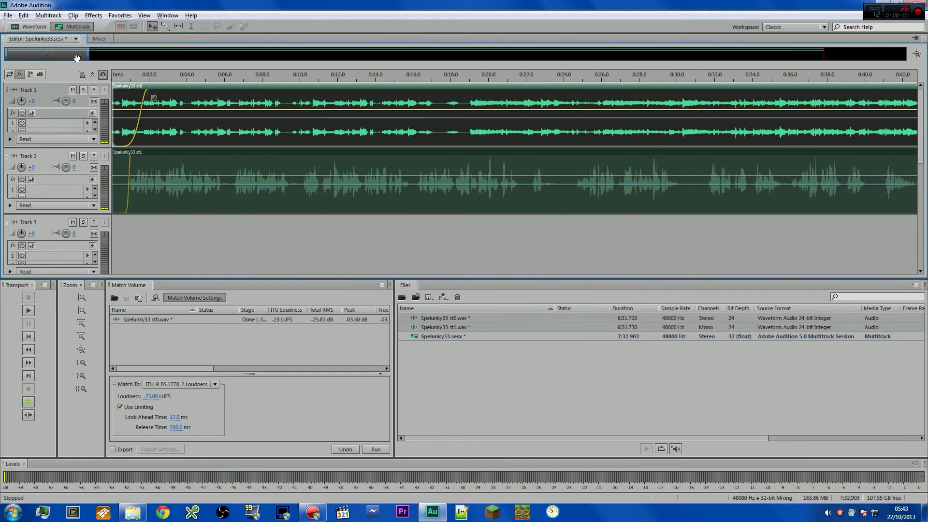
{"action": "scroll", "coordinate": [72, 58], "scroll_direction": "down", "scroll_amount": 10}
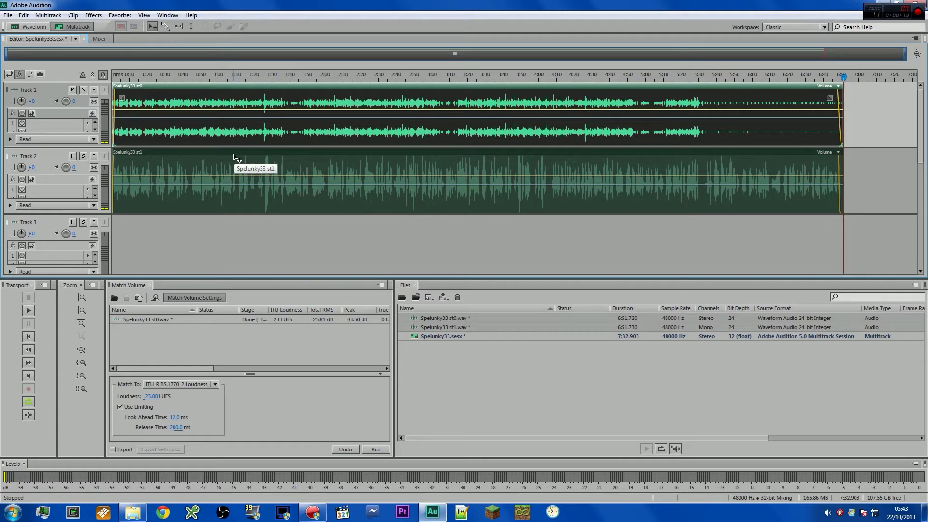
{"action": "left_click", "coordinate": [224, 76]}
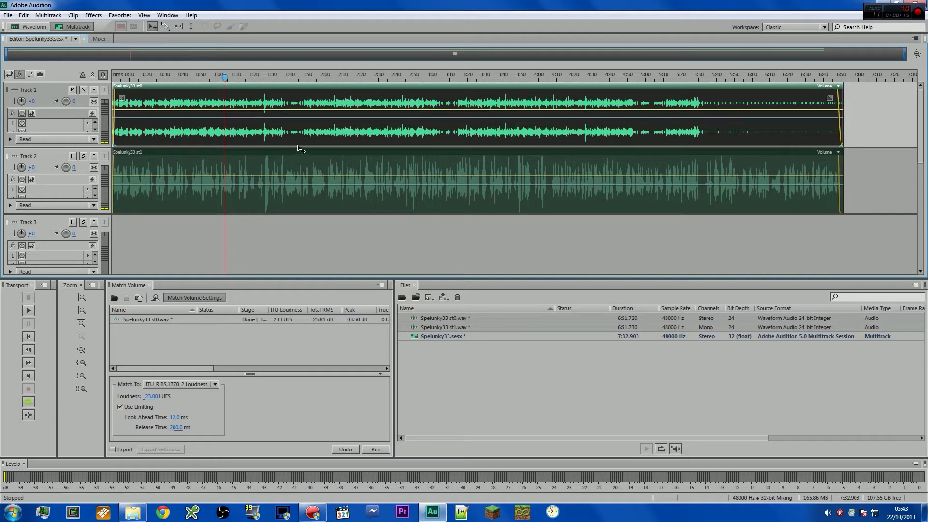
{"action": "key", "text": "space"}
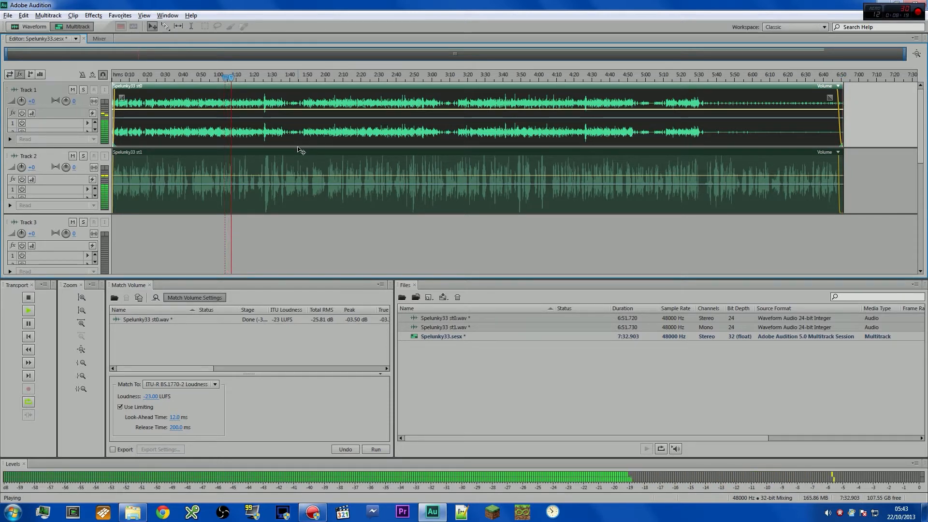
{"action": "key", "text": "space"}
Step: Deselect the clips and play the loud passage at about 1:25 to check the balance of both tracks
{"action": "left_click", "coordinate": [326, 261]}
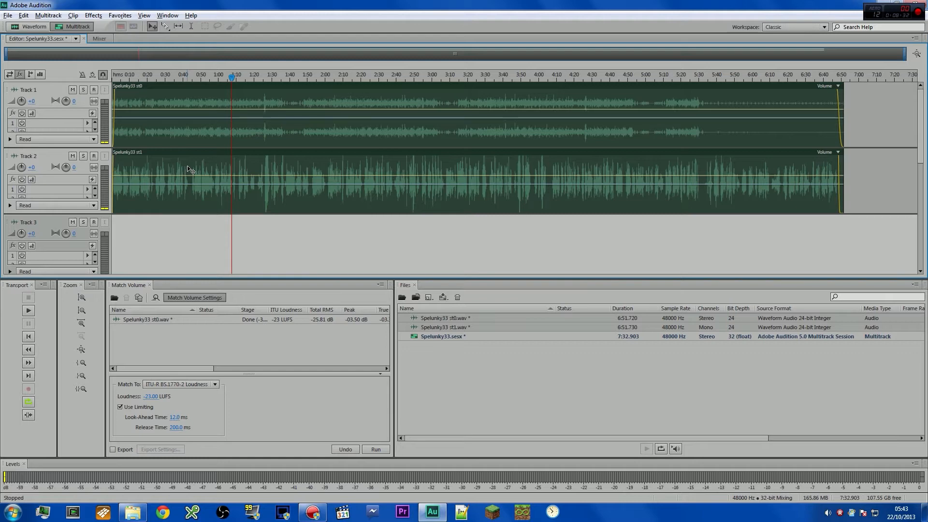
{"action": "left_click", "coordinate": [262, 75]}
{"action": "key", "text": "space"}
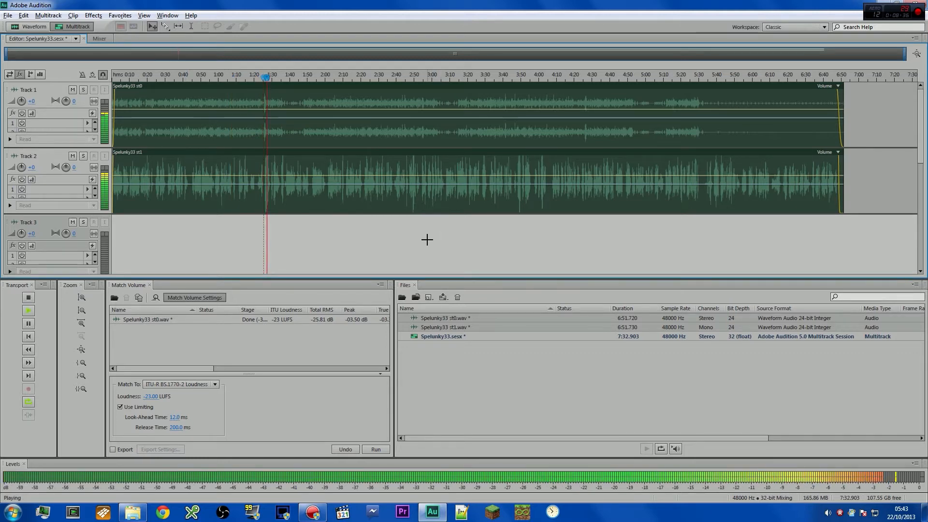
{"action": "key", "text": "space"}
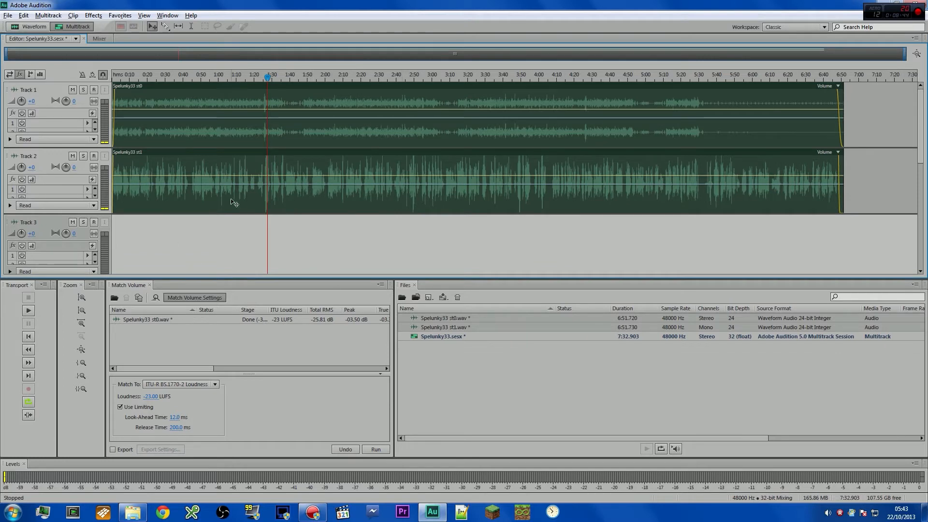
Step: Play the quieter passage at about 5:00 to check the balance between game and commentary
{"action": "left_click_drag", "start_coordinate": [233, 77], "coordinate": [58, 78]}
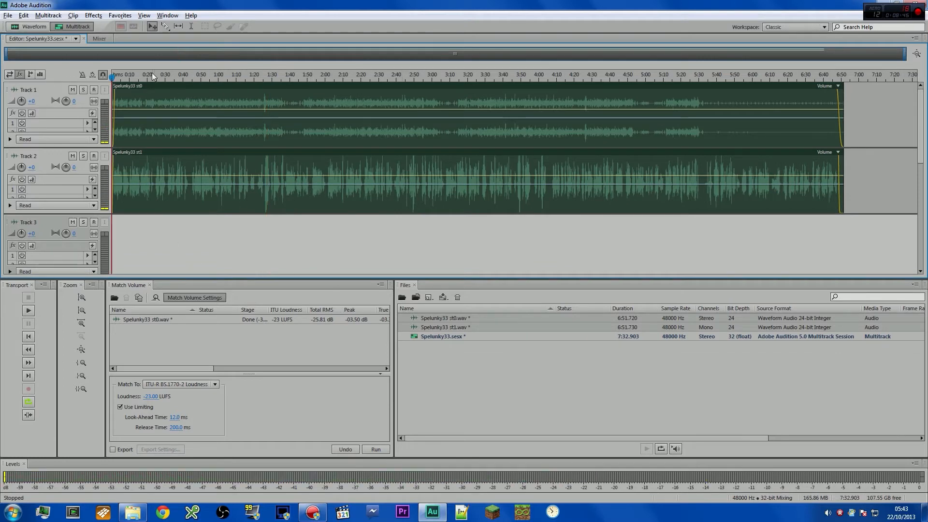
{"action": "left_click_drag", "start_coordinate": [677, 78], "coordinate": [648, 79]}
{"action": "key", "text": "space"}
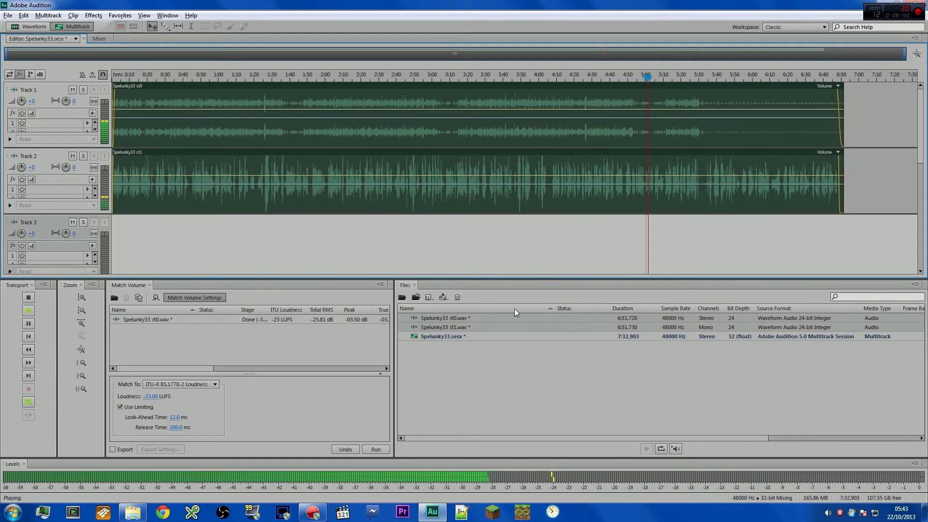
{"action": "key", "text": "space"}
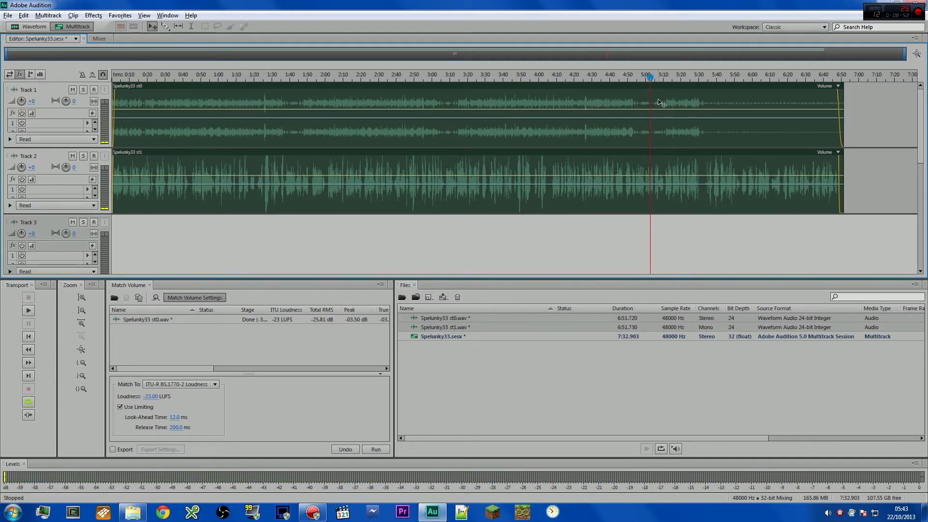
Step: Return the playhead to the session start and mix down the entire session to a new file
{"action": "key", "text": "Home"}
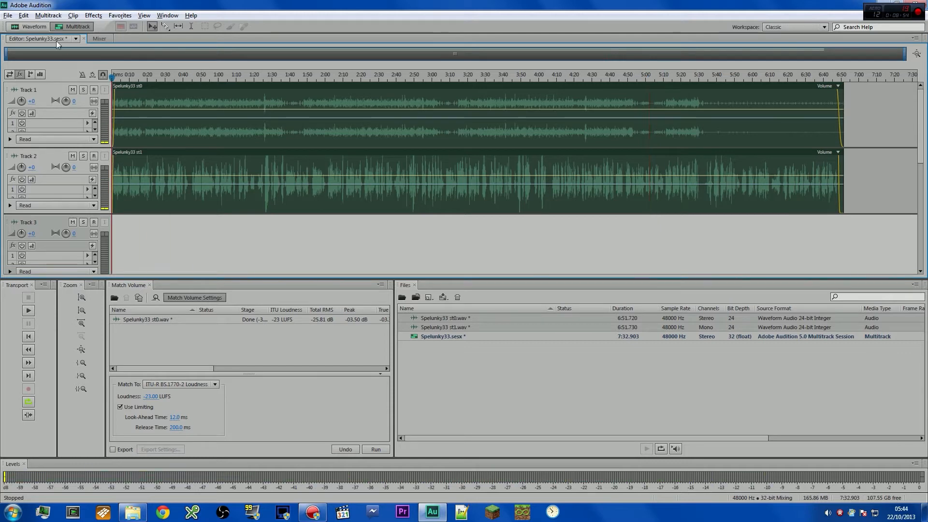
{"action": "left_click", "coordinate": [43, 13]}
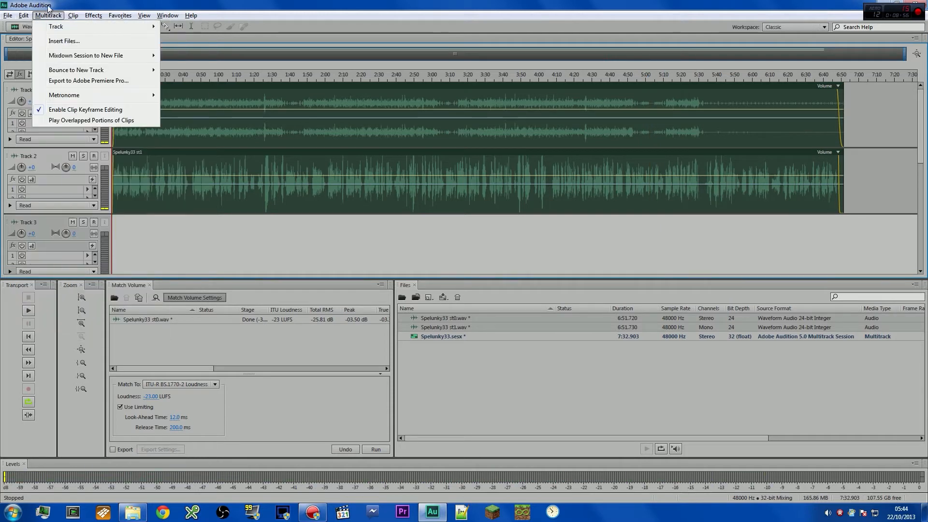
{"action": "mouse_move", "coordinate": [86, 54]}
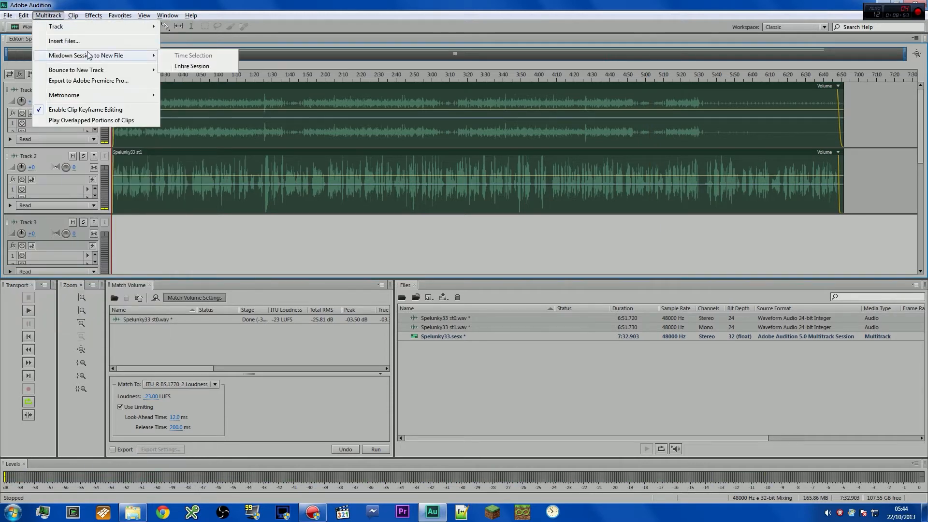
{"action": "left_click", "coordinate": [188, 67]}
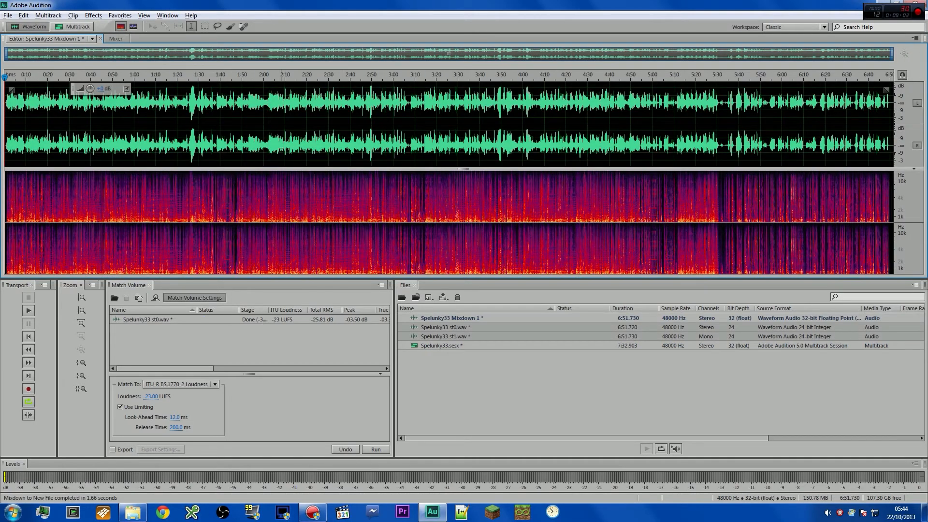
Step: Play the mixdown from its beginning and from about 2:30 to check the result
{"action": "key", "text": "space"}
{"action": "left_click", "coordinate": [327, 75]}
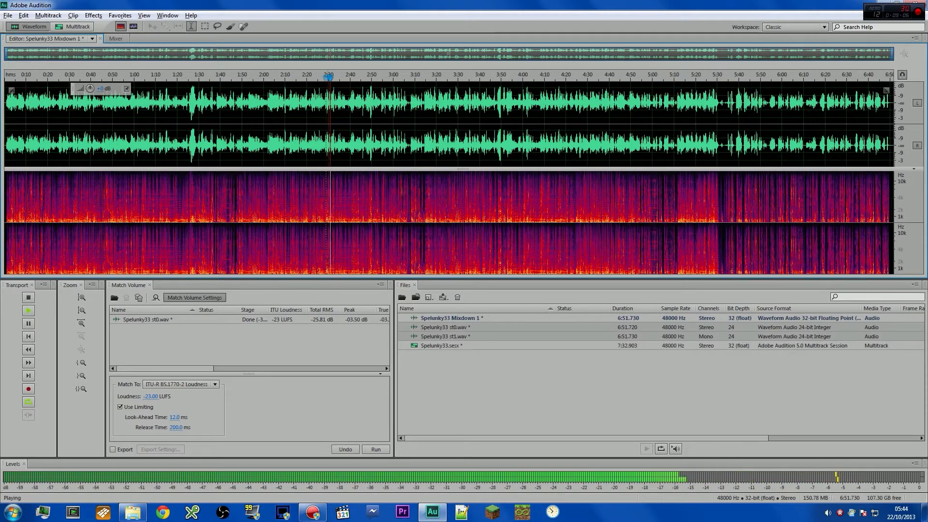
{"action": "key", "text": "space"}
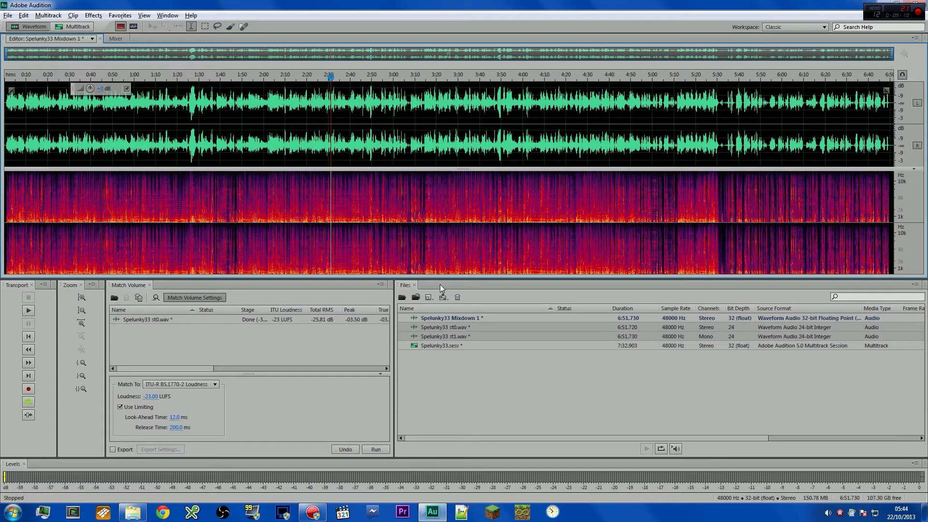
Step: Save the mixdown as Spelunky33 Mixdown 1.wav in R:\STAGING AREA in Wave PCM format
{"action": "key", "text": "ctrl+shift+s"}
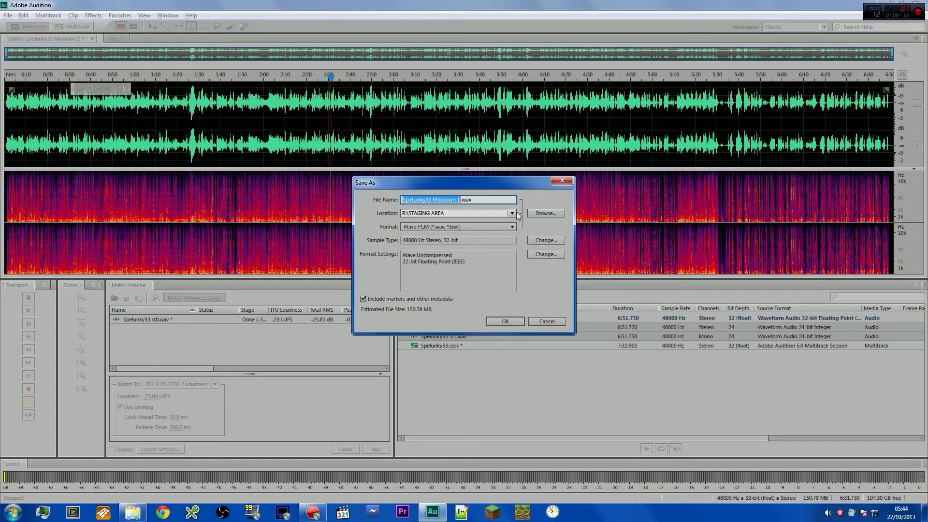
{"action": "left_click", "coordinate": [514, 213]}
{"action": "left_click", "coordinate": [484, 212]}
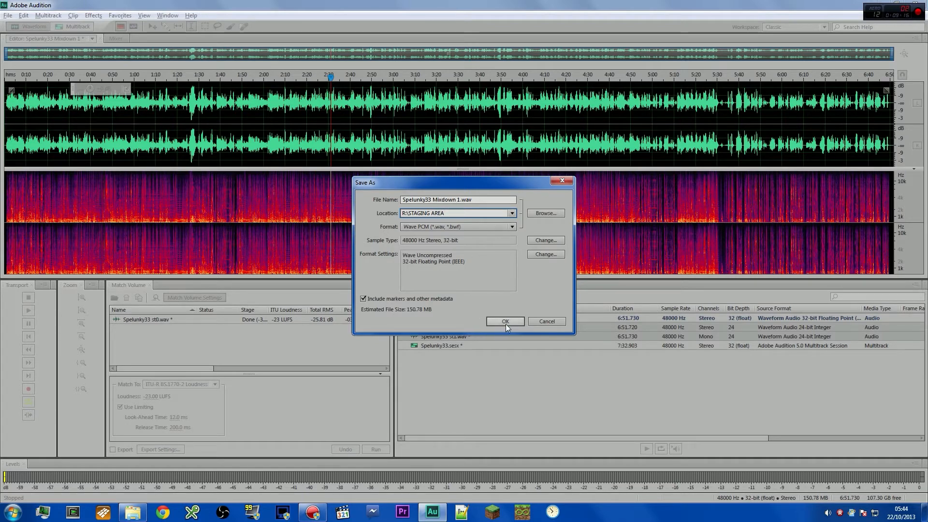
{"action": "left_click_drag", "start_coordinate": [444, 213], "coordinate": [404, 216]}
{"action": "left_click", "coordinate": [435, 213]}
{"action": "key", "text": "Return"}
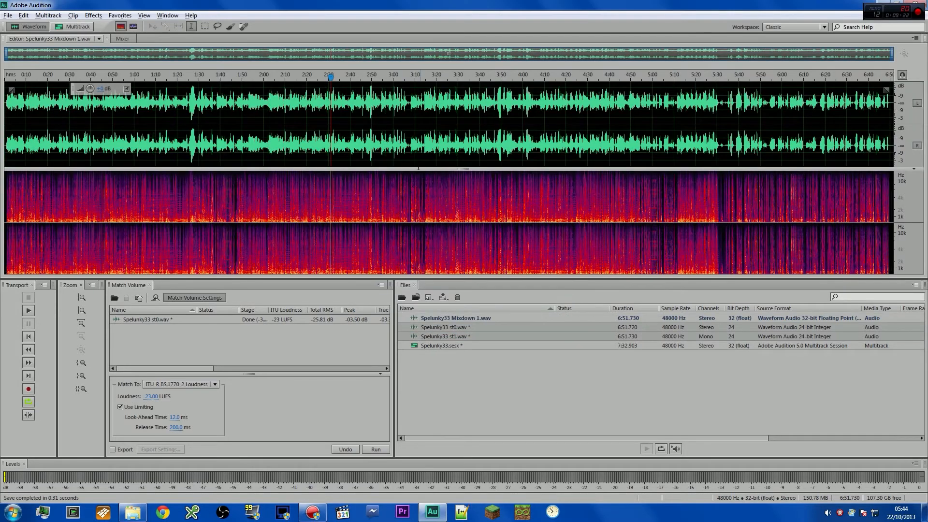
Step: Close Audition and discard the unsaved changes to all remaining files
{"action": "left_click", "coordinate": [132, 512]}
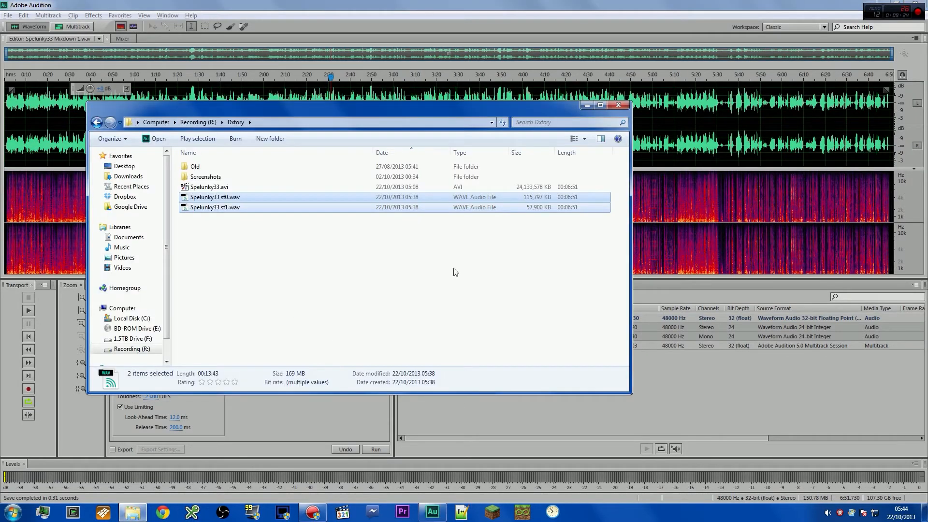
{"action": "left_click", "coordinate": [921, 6]}
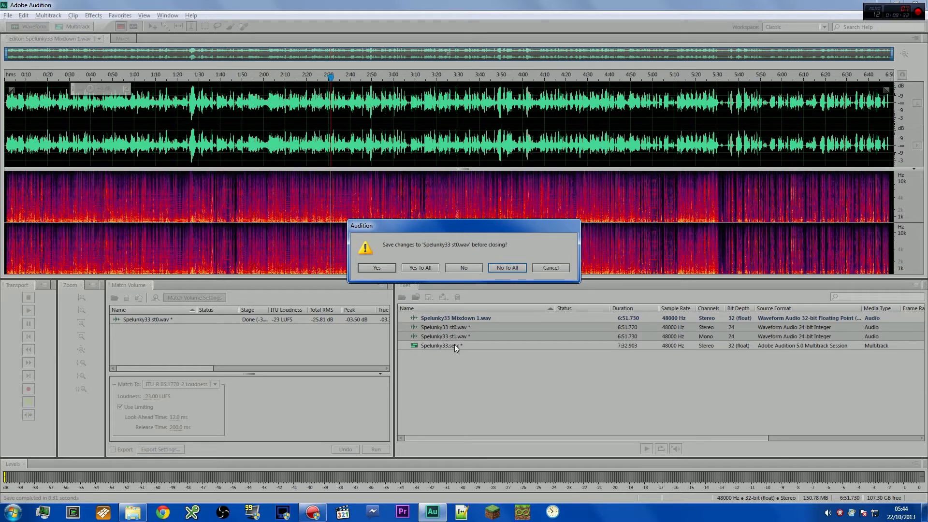
{"action": "left_click", "coordinate": [509, 265]}
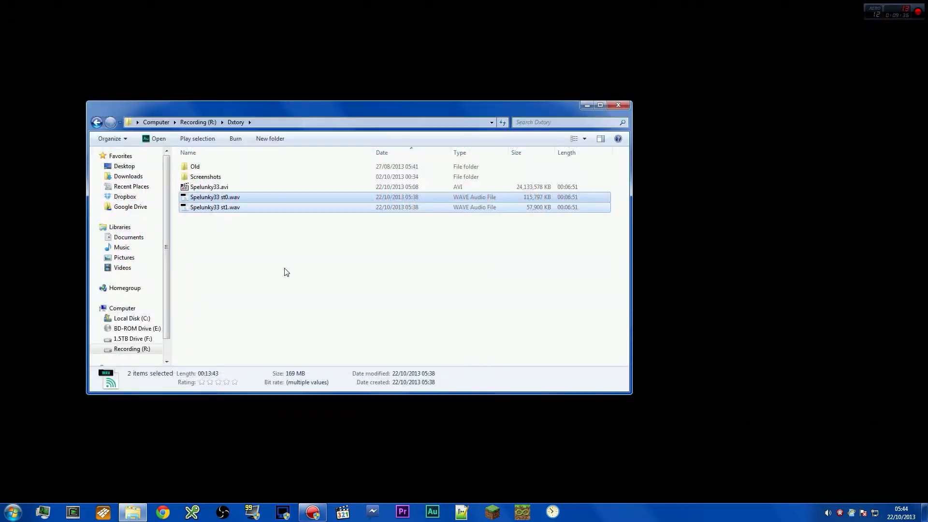
Step: Move Spelunky33.avi from the Dxtory folder to the STAGING AREA folder on the Recording drive
{"action": "left_click", "coordinate": [286, 271]}
{"action": "left_click_drag", "start_coordinate": [231, 104], "coordinate": [346, 112]}
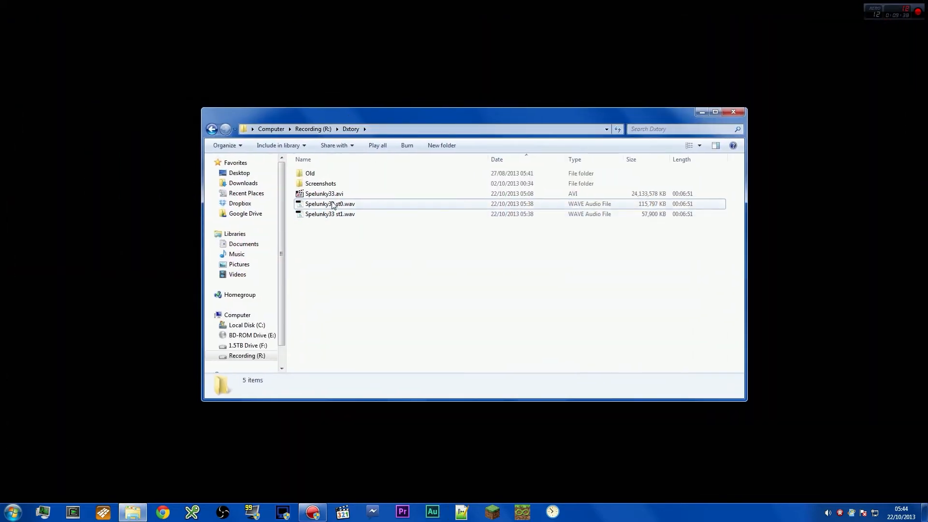
{"action": "left_click", "coordinate": [211, 189]}
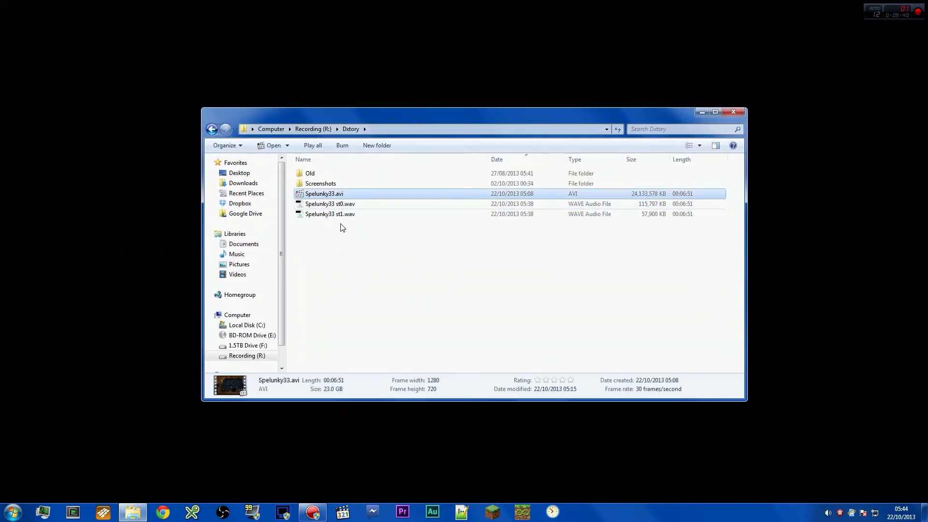
{"action": "left_click", "coordinate": [332, 129]}
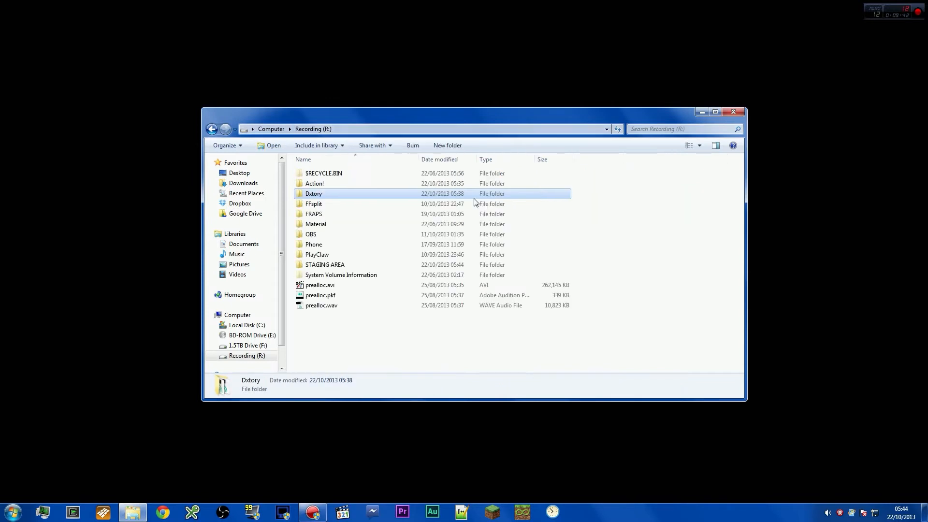
{"action": "double_click", "coordinate": [332, 267]}
{"action": "key", "text": "ctrl+v"}
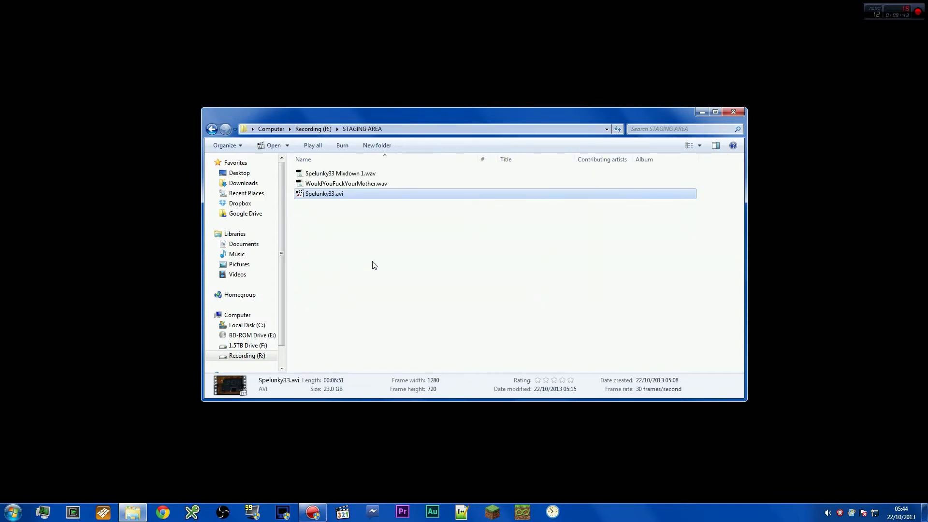
Step: Examine the STAGING AREA files and select Spelunky33.avi together with Spelunky33 Mixdown 1.wav
{"action": "left_click", "coordinate": [363, 185]}
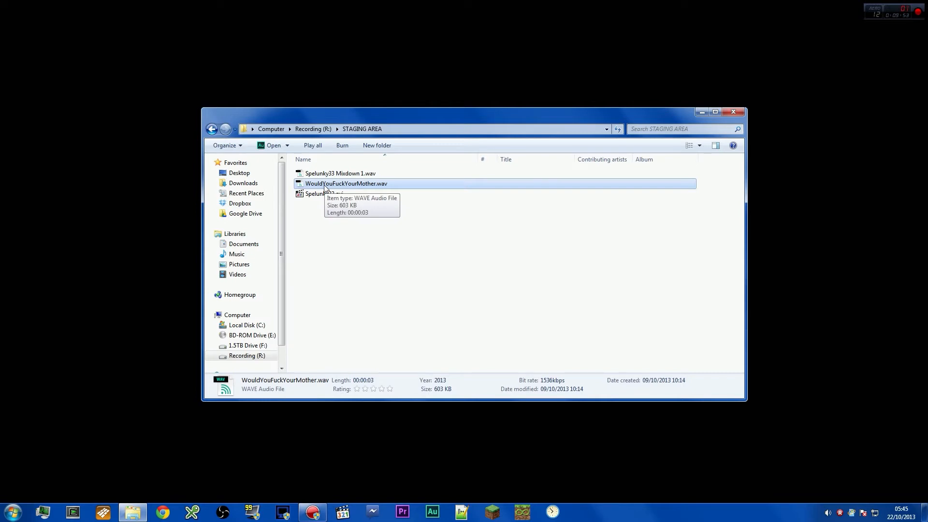
{"action": "left_click", "coordinate": [341, 270]}
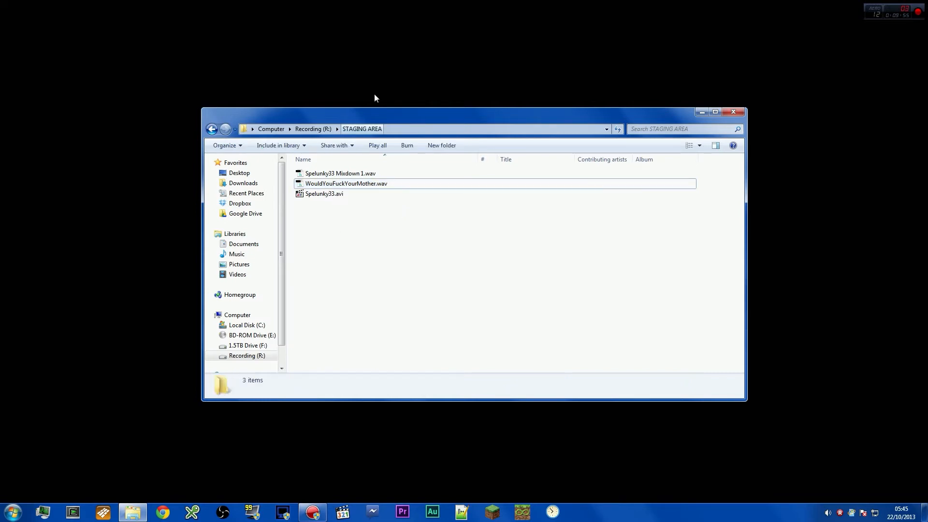
{"action": "left_click", "coordinate": [321, 195]}
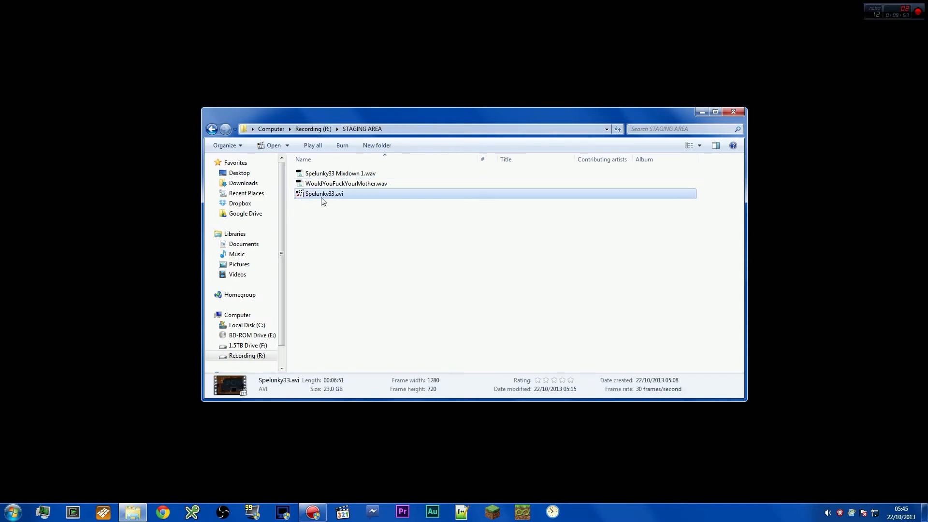
{"action": "left_click", "coordinate": [325, 175]}
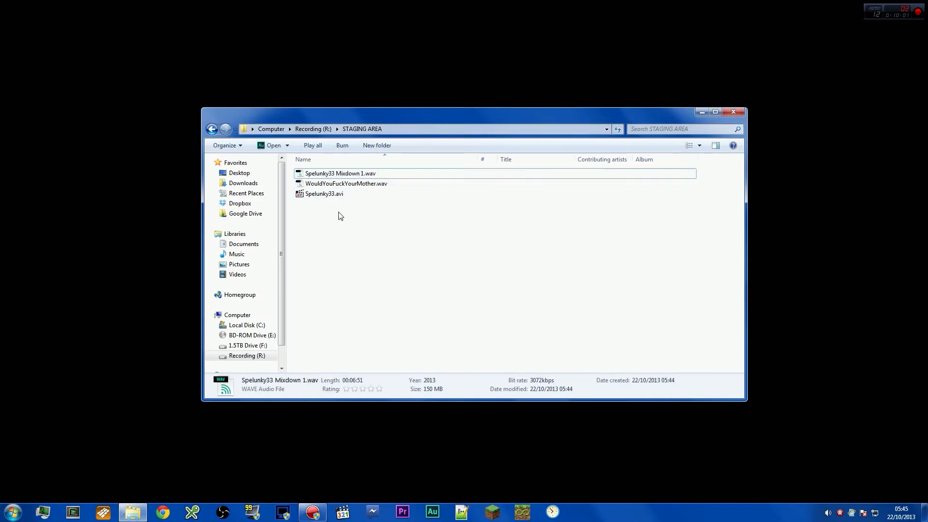
{"action": "left_click", "coordinate": [319, 194]}
{"action": "left_click", "coordinate": [345, 174], "text": "ctrl"}
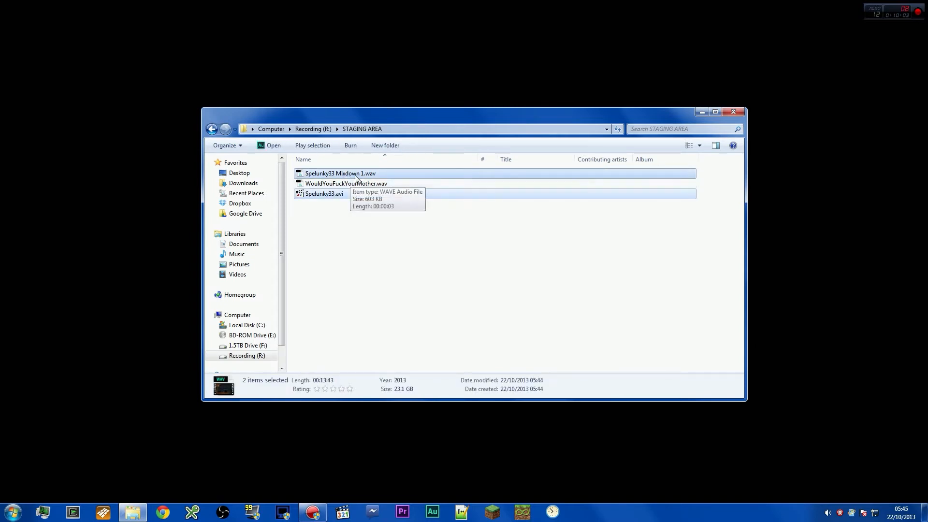
Step: Clear the file selection, start Adobe Premiere Pro and open the recent project LPs.prproj
{"action": "left_click", "coordinate": [351, 222]}
{"action": "left_click_drag", "start_coordinate": [336, 113], "coordinate": [370, 151]}
{"action": "left_click", "coordinate": [405, 511]}
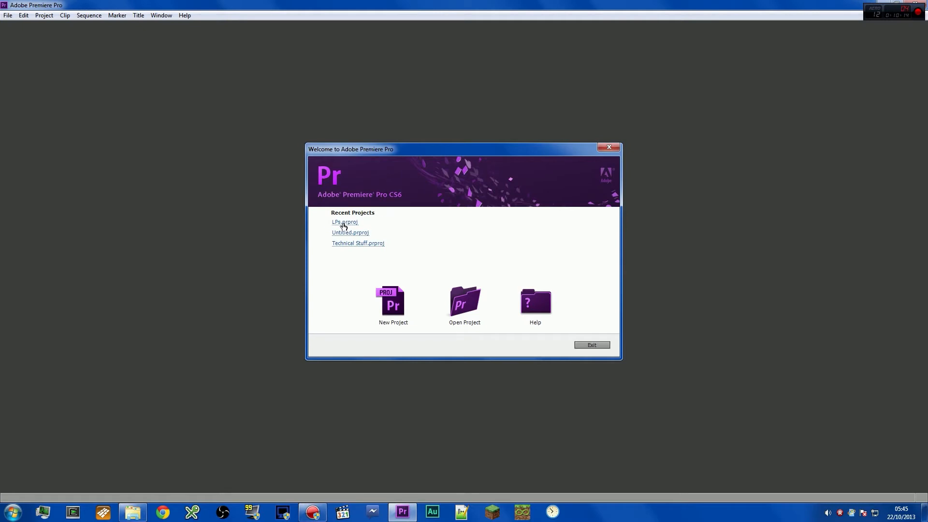
{"action": "left_click", "coordinate": [346, 223]}
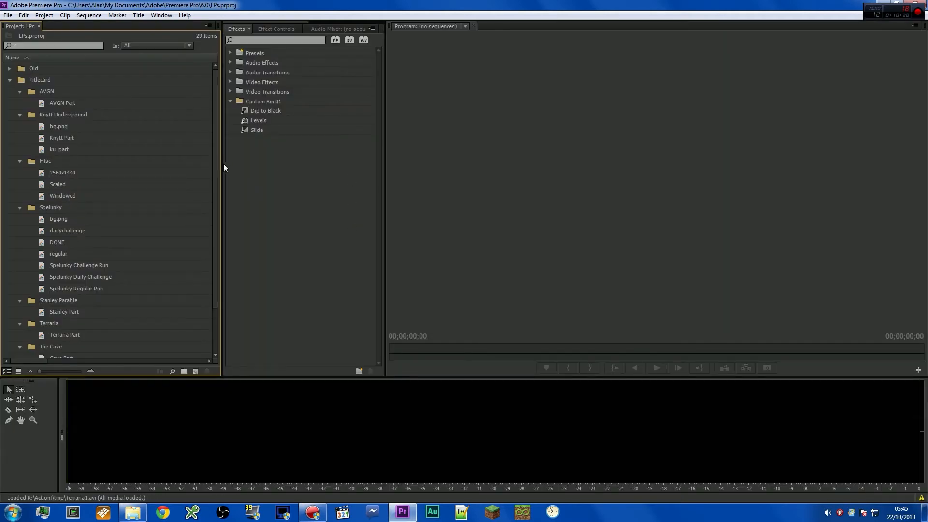
Step: Narrow the Effects panel slightly and enlarge the timeline area upward
{"action": "left_click_drag", "start_coordinate": [215, 151], "coordinate": [221, 86]}
{"action": "left_click_drag", "start_coordinate": [387, 150], "coordinate": [382, 151]}
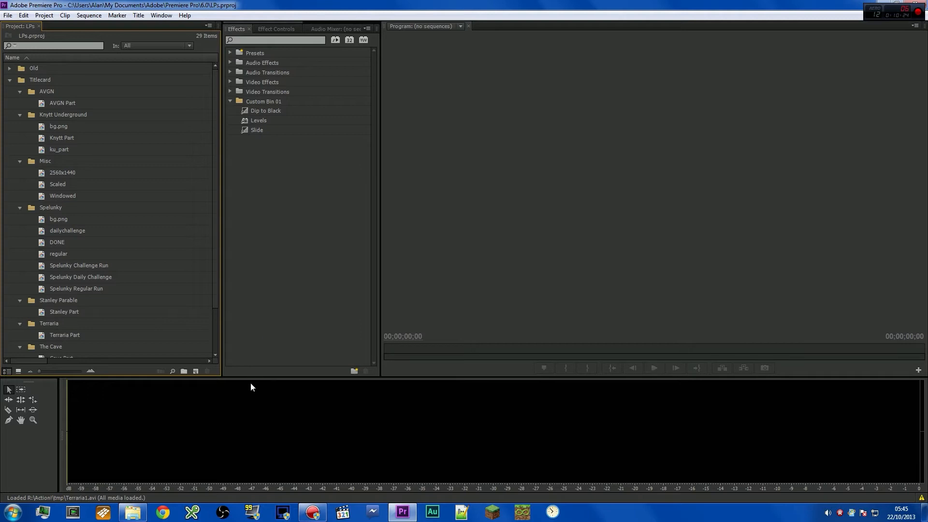
{"action": "left_click_drag", "start_coordinate": [251, 379], "coordinate": [251, 349]}
Step: Import Spelunky33.avi and Spelunky33 Mixdown 1.wav from the STAGING AREA folder into the project's WORKING AREA bin
{"action": "scroll", "coordinate": [213, 261], "scroll_direction": "down", "scroll_amount": 2}
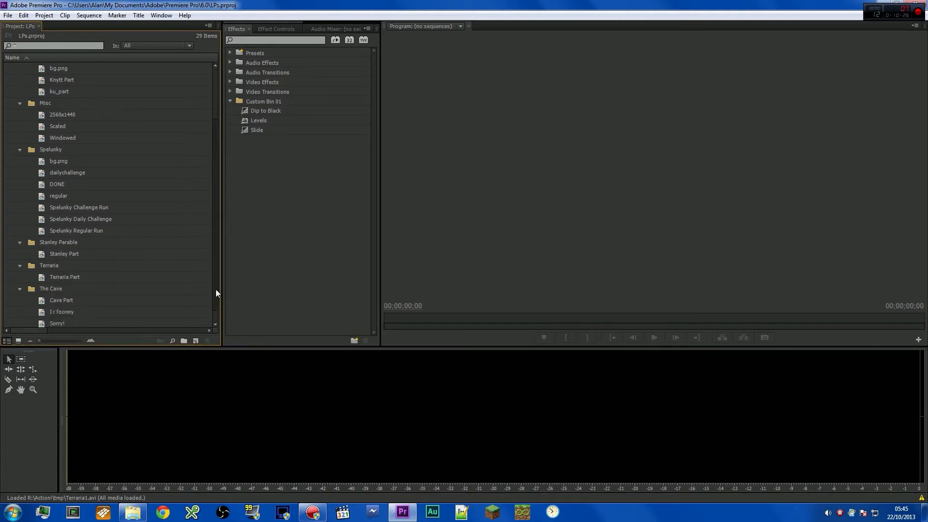
{"action": "scroll", "coordinate": [216, 290], "scroll_direction": "down", "scroll_amount": 1}
{"action": "left_click", "coordinate": [59, 313]}
{"action": "left_click", "coordinate": [133, 512]}
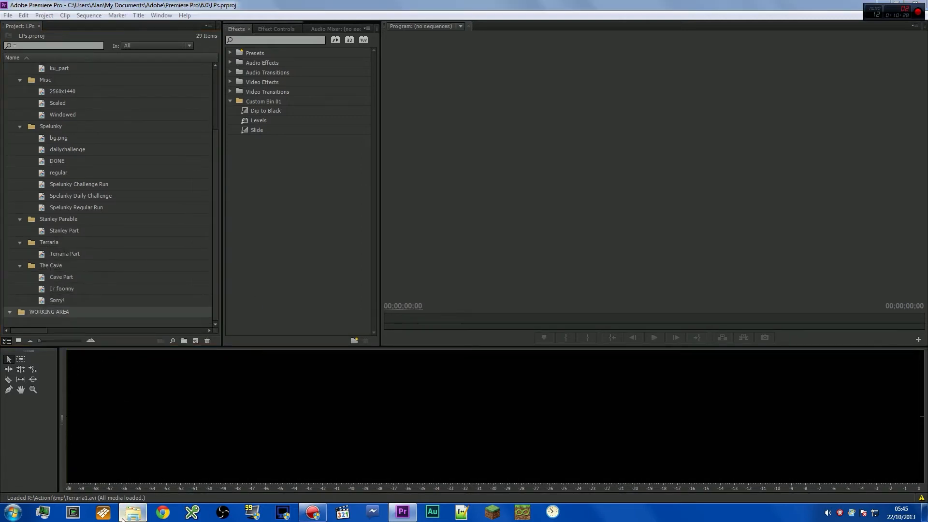
{"action": "left_click", "coordinate": [377, 233]}
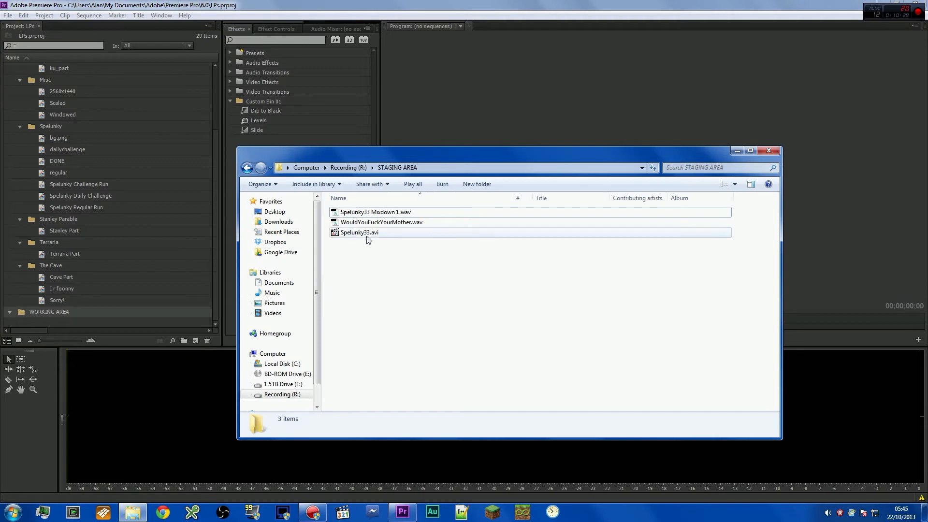
{"action": "left_click", "coordinate": [387, 213], "text": "ctrl"}
{"action": "left_click_drag", "start_coordinate": [389, 213], "coordinate": [41, 311]}
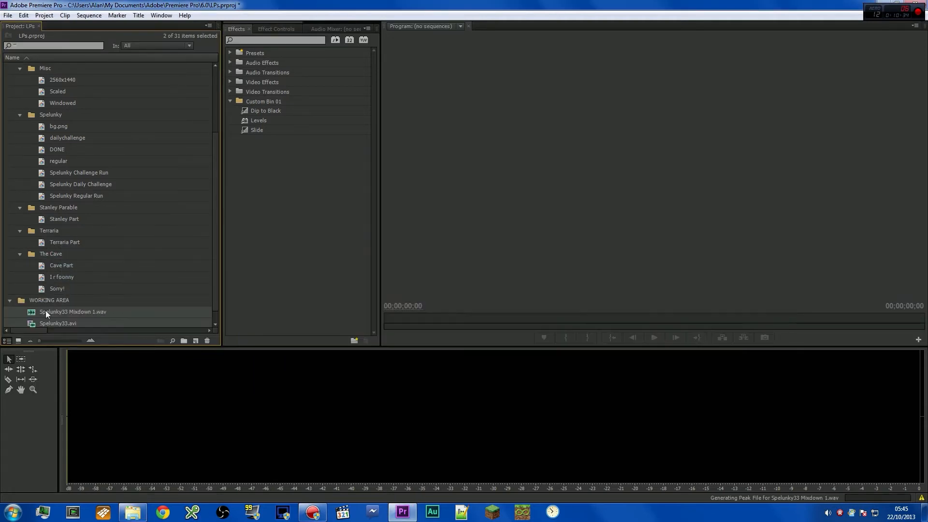
Step: Rename the imported Spelunky33.avi clip to Spelunky33
{"action": "left_click", "coordinate": [42, 312]}
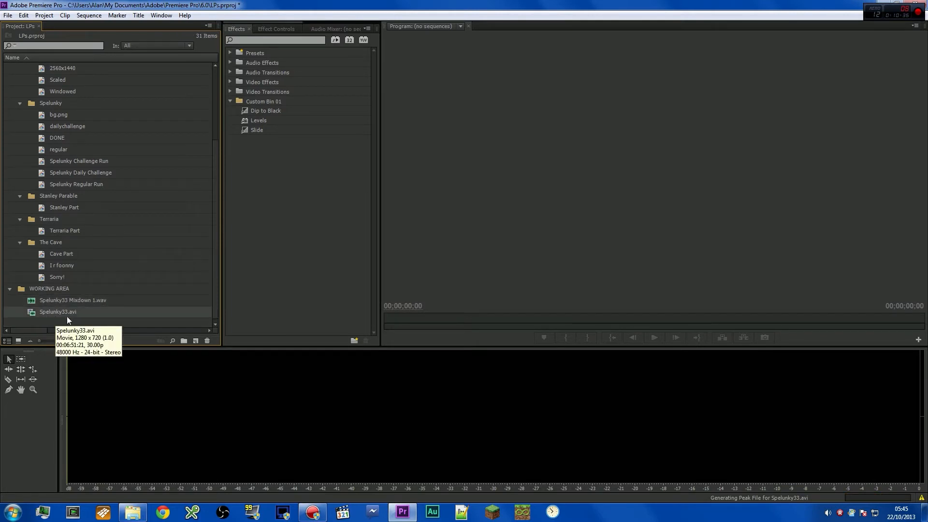
{"action": "left_click", "coordinate": [63, 312]}
{"action": "key", "text": "End"}
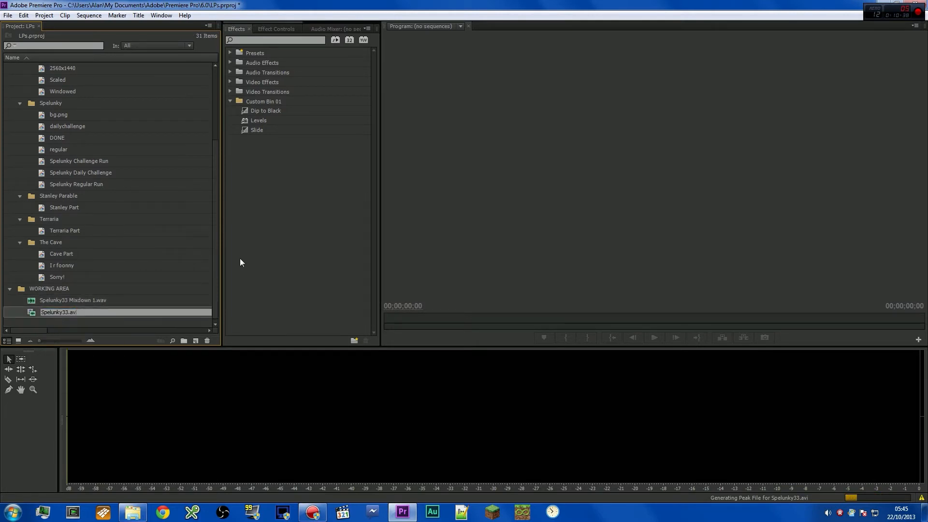
{"action": "key", "text": "Return"}
{"action": "scroll", "coordinate": [72, 280], "scroll_direction": "down", "scroll_amount": 3}
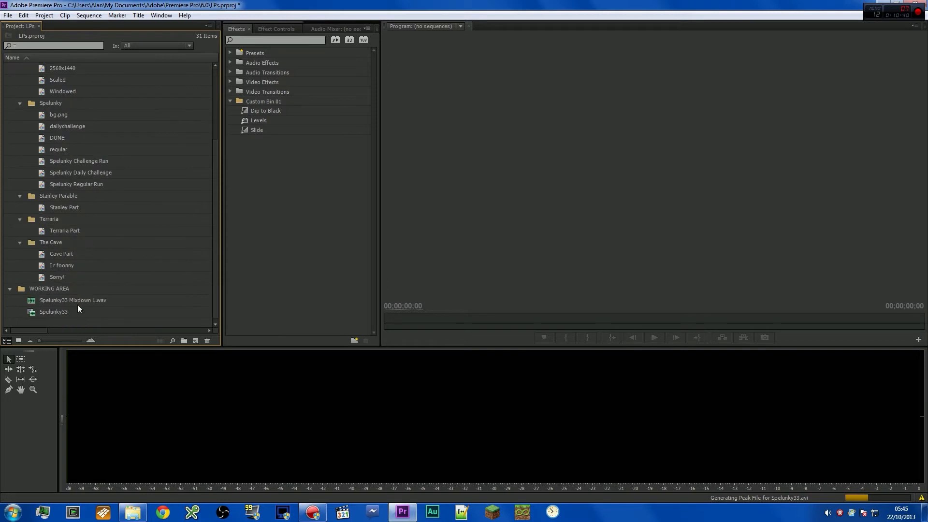
{"action": "left_click", "coordinate": [59, 309]}
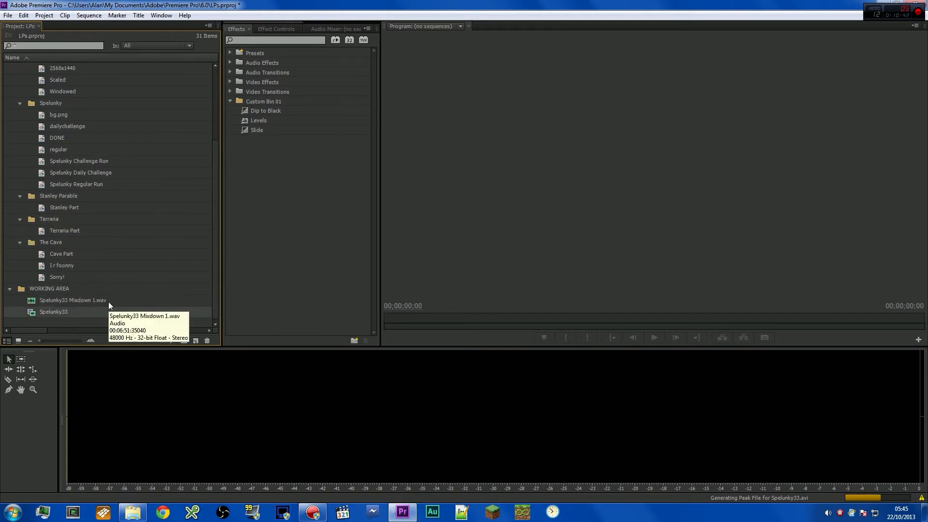
Step: Examine the WORKING AREA bin and the title cards stored in the Titlecard bins of the project
{"action": "scroll", "coordinate": [108, 214], "scroll_direction": "up", "scroll_amount": 3}
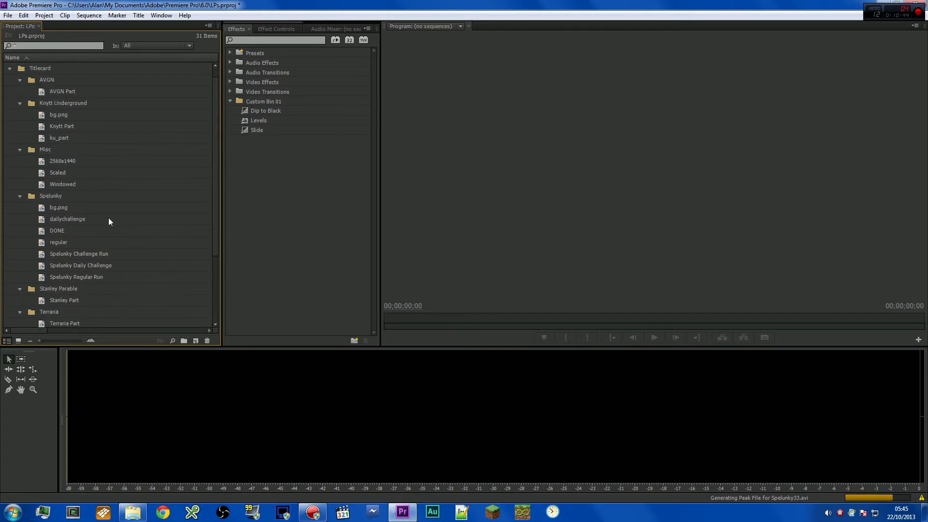
{"action": "scroll", "coordinate": [51, 138], "scroll_direction": "down", "scroll_amount": 3}
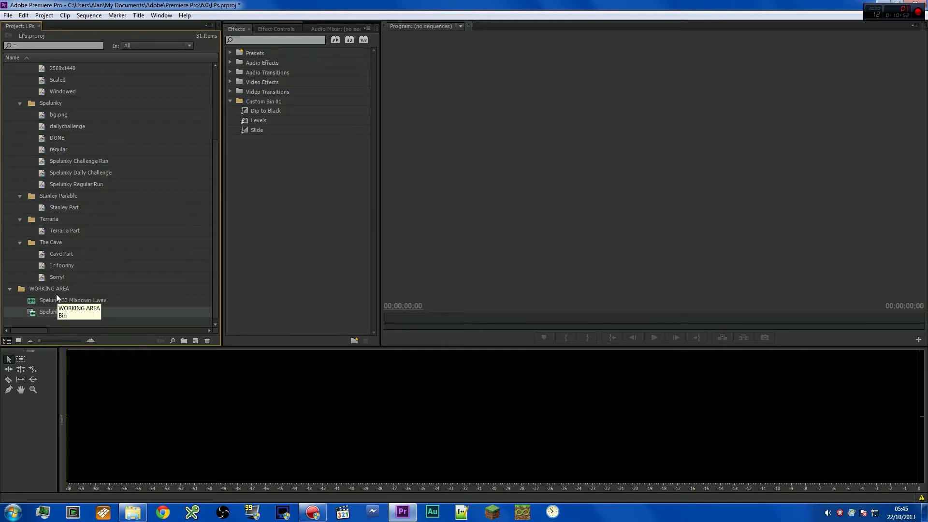
{"action": "scroll", "coordinate": [26, 99], "scroll_direction": "up", "scroll_amount": 3}
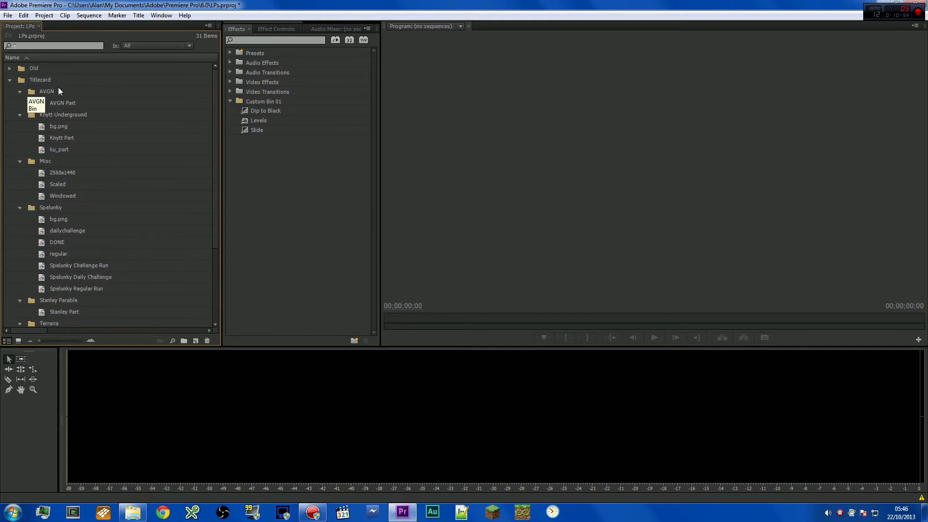
{"action": "left_click", "coordinate": [49, 104]}
{"action": "left_click", "coordinate": [51, 126]}
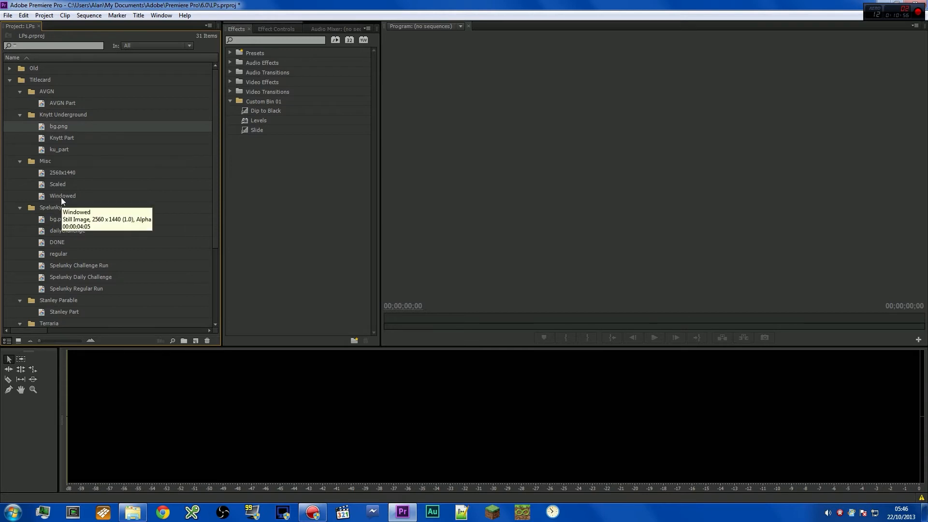
{"action": "left_click", "coordinate": [61, 196]}
{"action": "left_click", "coordinate": [65, 274]}
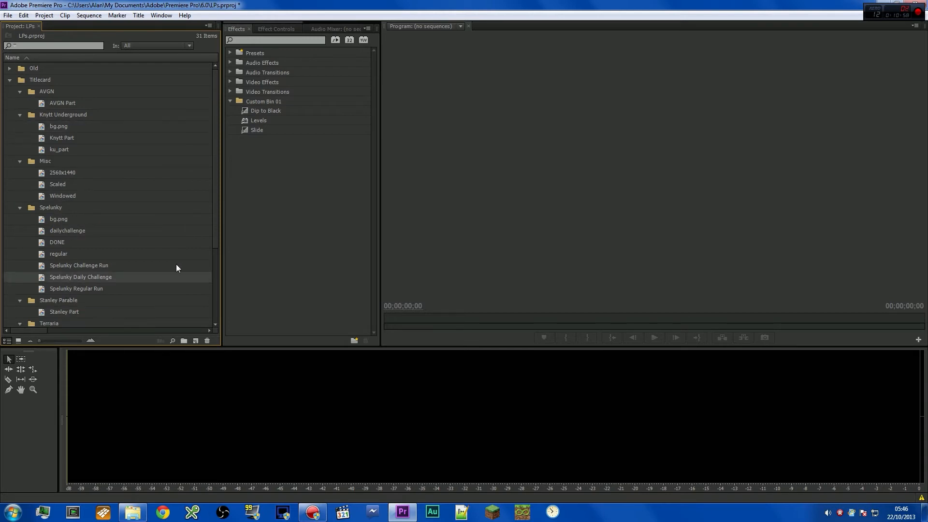
Step: Create a new sequence from the Spelunky33 video clip in the WORKING AREA bin
{"action": "scroll", "coordinate": [176, 265], "scroll_direction": "down", "scroll_amount": 3}
{"action": "right_click", "coordinate": [45, 312]}
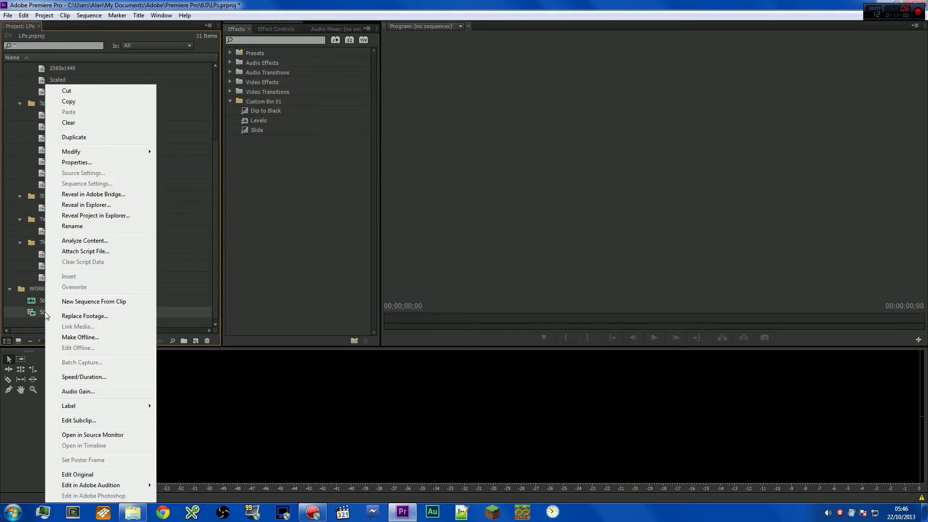
{"action": "left_click", "coordinate": [96, 305]}
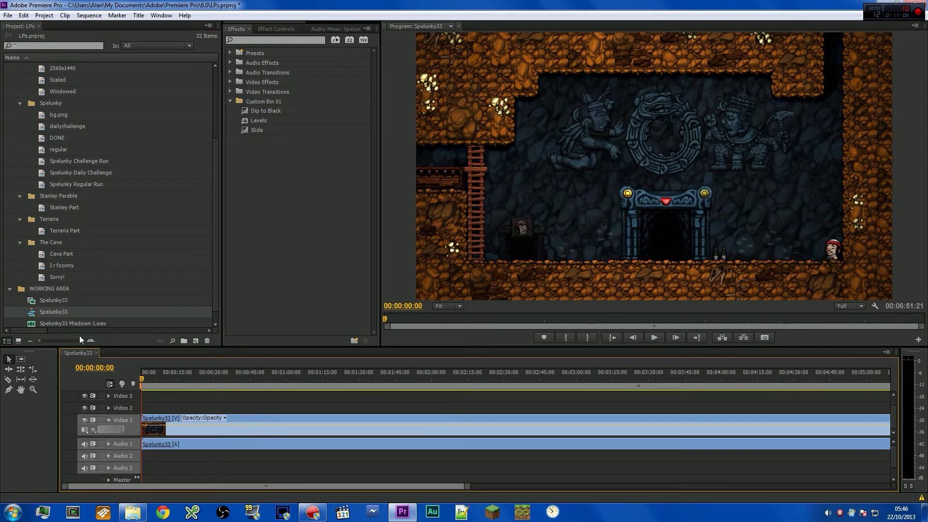
{"action": "left_click", "coordinate": [279, 421]}
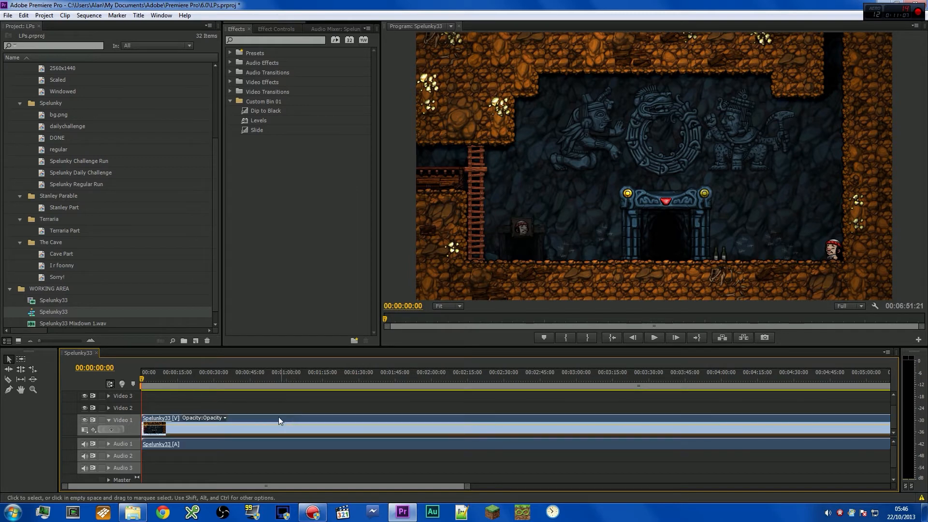
Step: Play the Spelunky33 sequence from about 20 seconds in to hear the clip's original audio, and stop playback
{"action": "left_click", "coordinate": [192, 374]}
{"action": "key", "text": "space"}
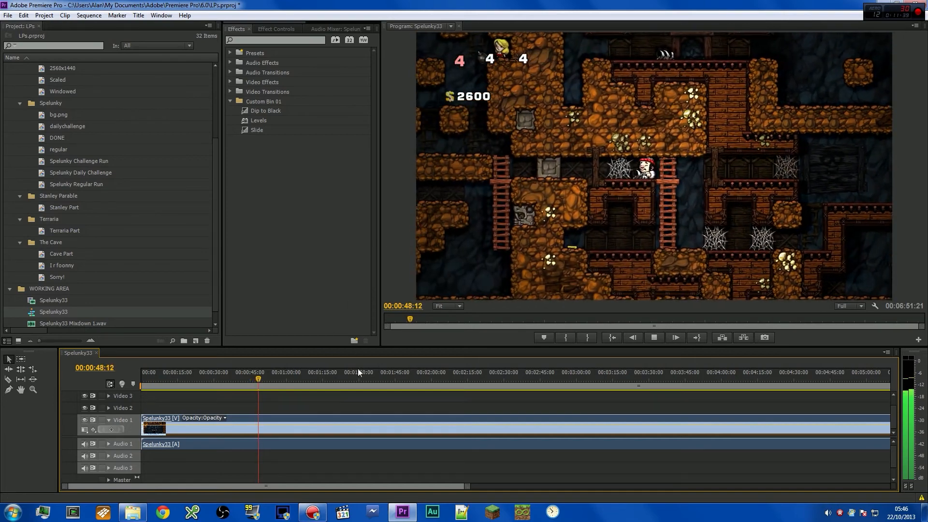
{"action": "key", "text": "space"}
Step: Unlink the Spelunky33 clip's video and audio, and delete the original audio from Audio 1
{"action": "right_click", "coordinate": [315, 419]}
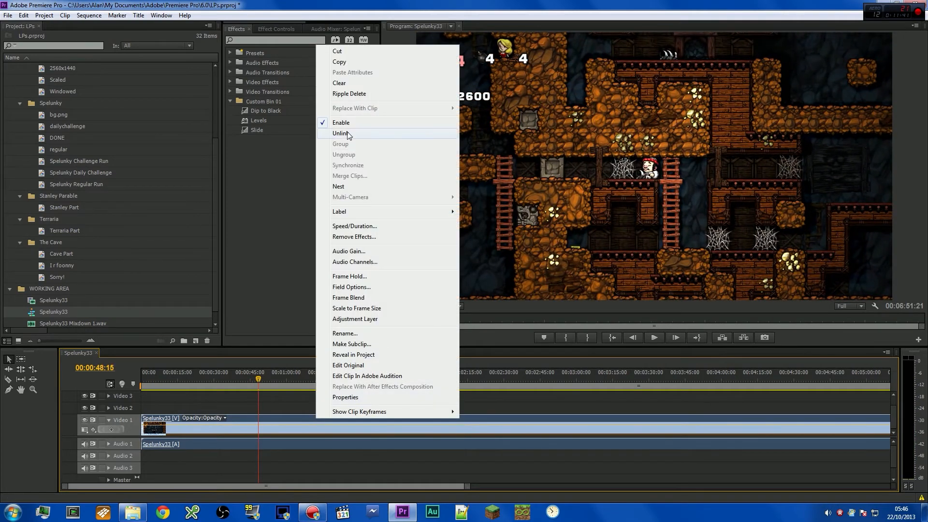
{"action": "left_click", "coordinate": [348, 133]}
{"action": "left_click", "coordinate": [313, 440]}
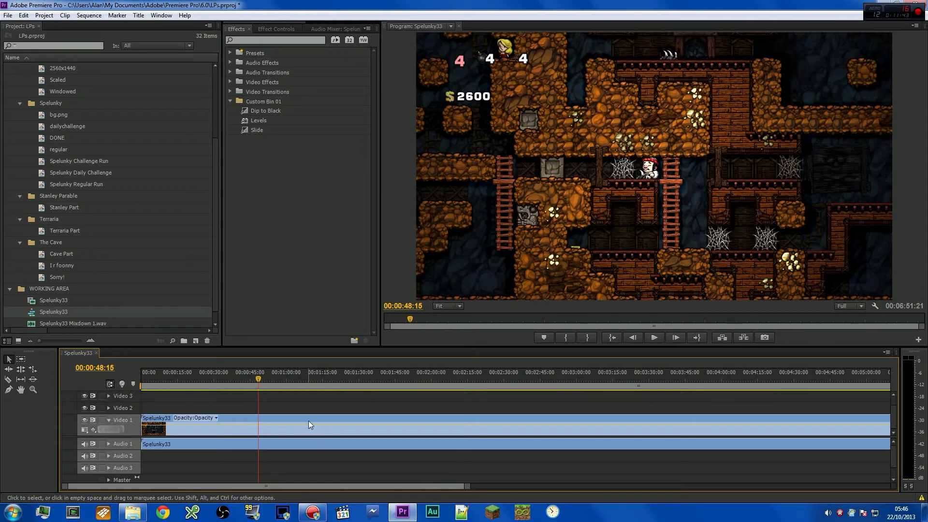
{"action": "left_click", "coordinate": [312, 423]}
{"action": "left_click", "coordinate": [312, 442]}
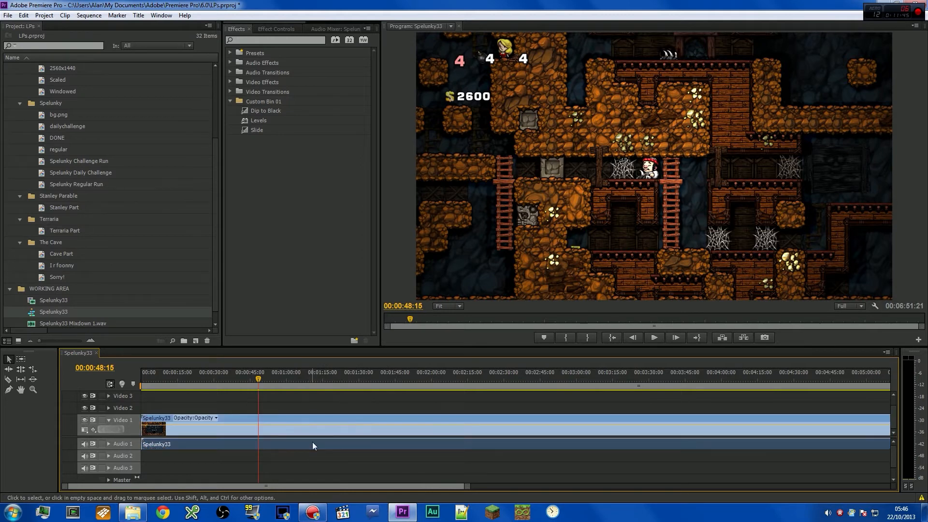
{"action": "key", "text": "Delete"}
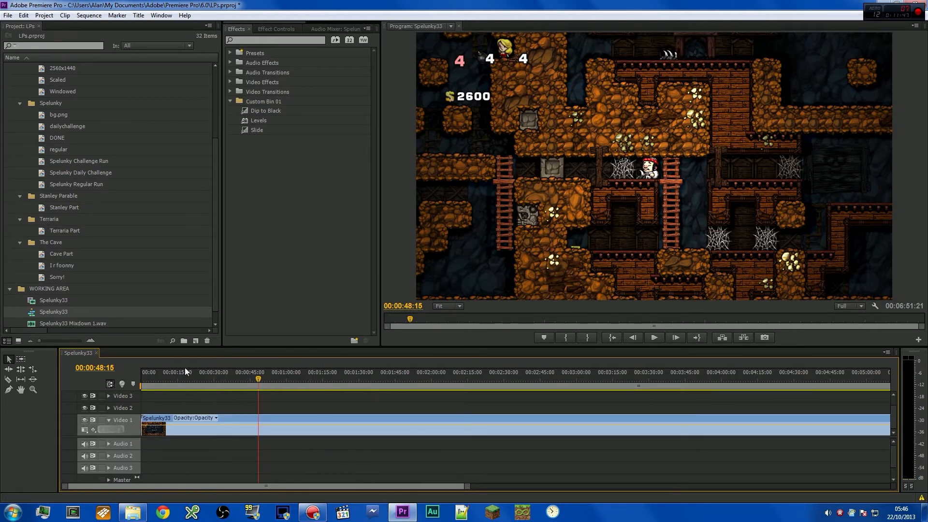
Step: Place Spelunky33 Mixdown 1.wav at the start of Audio 1 and link it to the Spelunky33 video clip
{"action": "left_click_drag", "start_coordinate": [46, 323], "coordinate": [107, 447]}
{"action": "left_click_drag", "start_coordinate": [211, 472], "coordinate": [489, 416]}
{"action": "right_click", "coordinate": [236, 418]}
{"action": "left_click", "coordinate": [260, 151]}
{"action": "left_click_drag", "start_coordinate": [340, 418], "coordinate": [233, 419]}
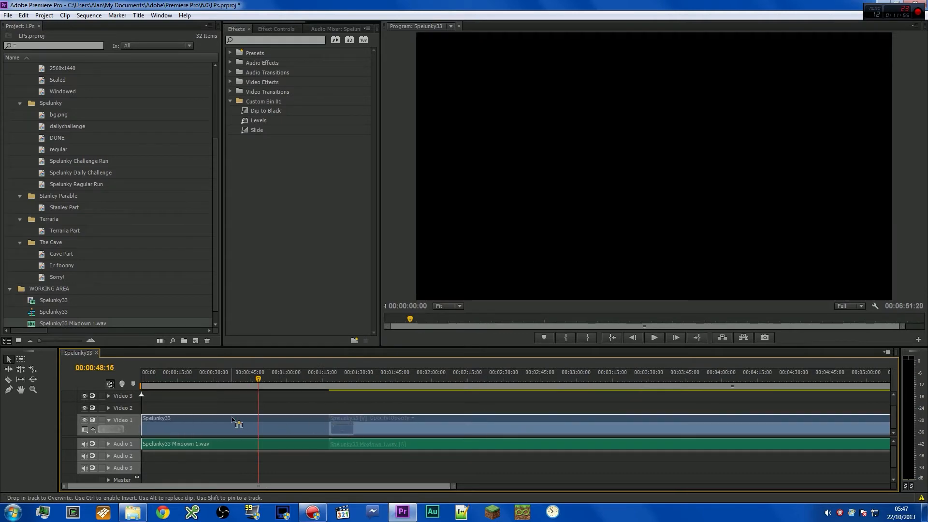
Step: Play the sequence from about 45 seconds in to check the mixdown against the video, and return the playhead to the start
{"action": "left_click_drag", "start_coordinate": [246, 375], "coordinate": [247, 377]}
{"action": "key", "text": "space"}
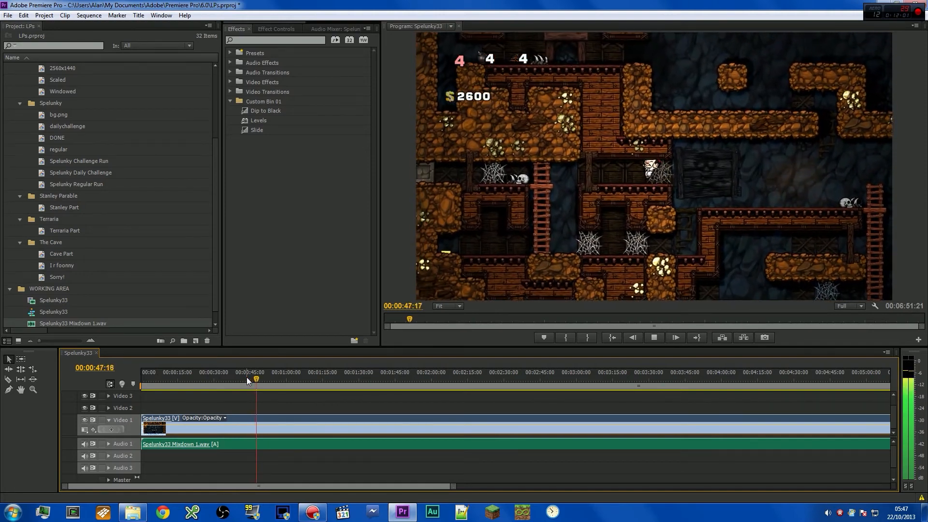
{"action": "key", "text": "space"}
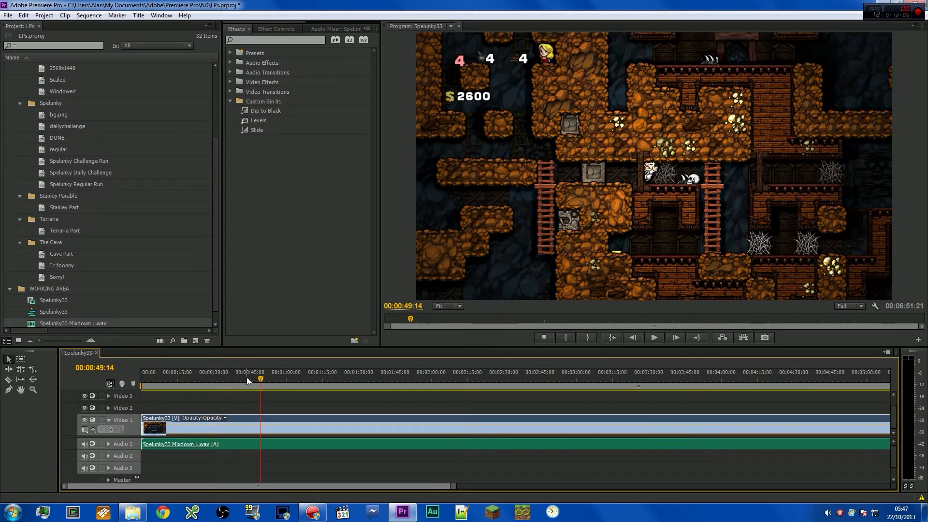
{"action": "left_click_drag", "start_coordinate": [247, 377], "coordinate": [107, 379]}
{"action": "left_click", "coordinate": [266, 443]}
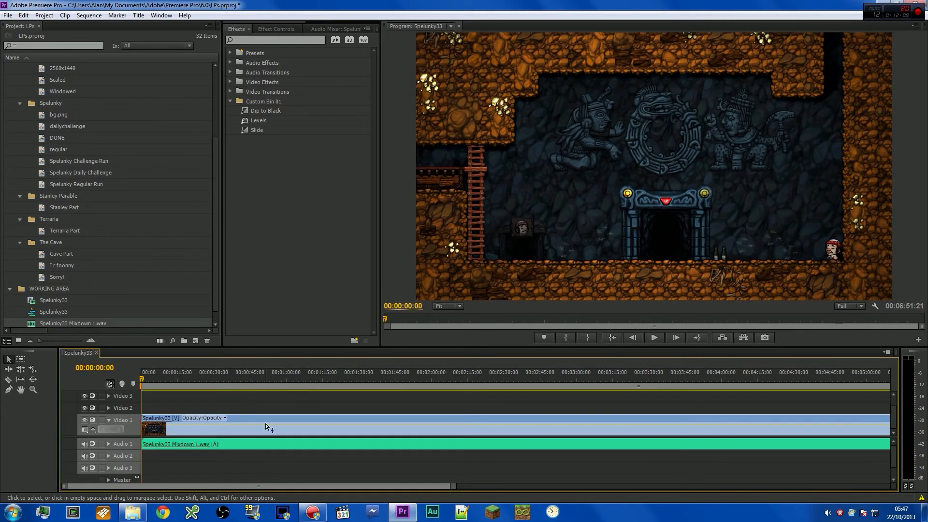
{"action": "left_click", "coordinate": [254, 436]}
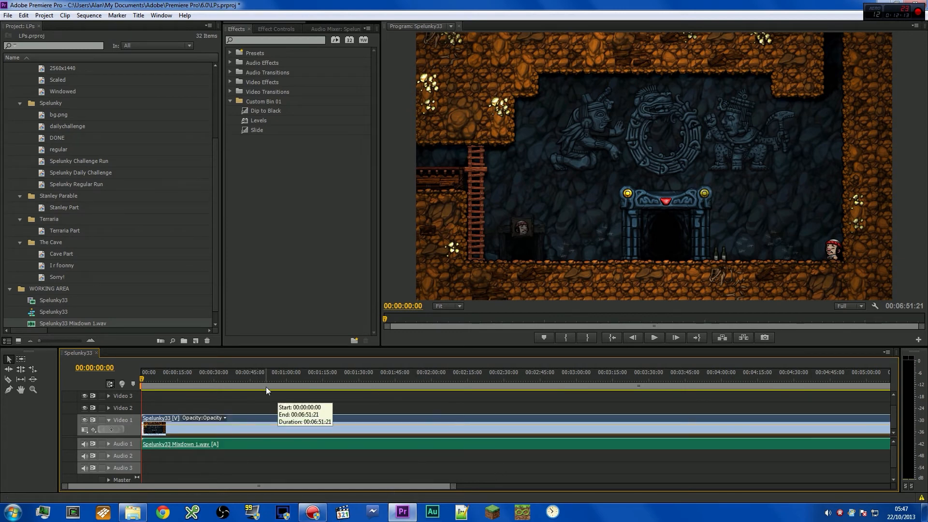
Step: Place the Spelunky Regular Run title on Video 2 near 15 seconds and preview it at 00:00:14:18
{"action": "left_click_drag", "start_coordinate": [216, 292], "coordinate": [38, 223]}
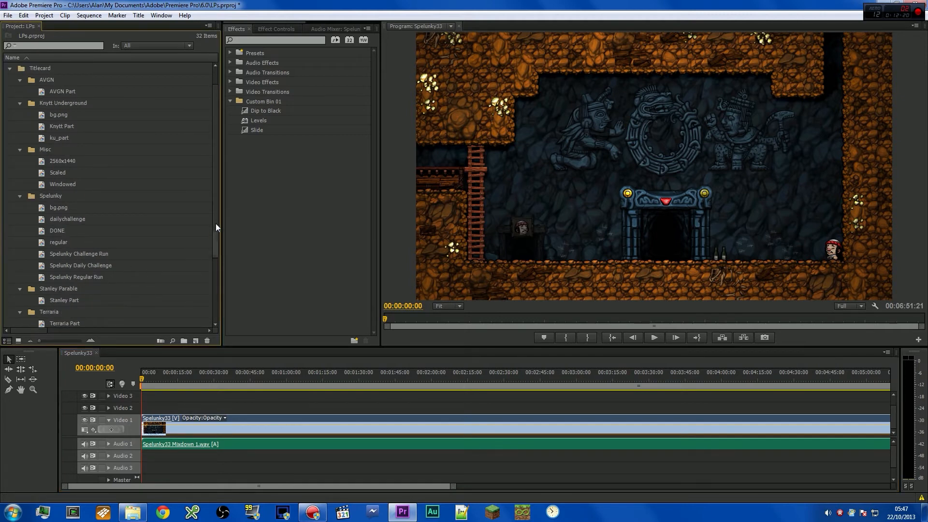
{"action": "scroll", "coordinate": [213, 236], "scroll_direction": "down", "scroll_amount": 2}
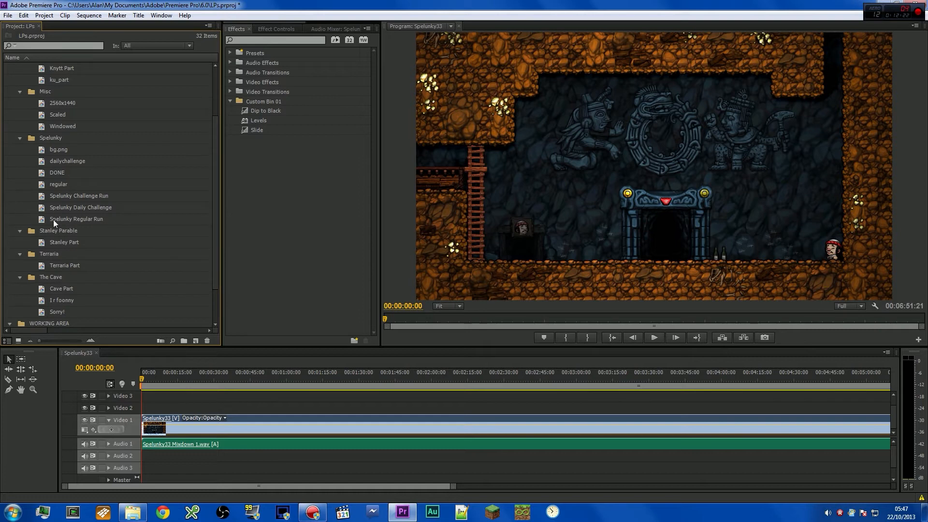
{"action": "left_click", "coordinate": [53, 220]}
{"action": "left_click_drag", "start_coordinate": [48, 219], "coordinate": [178, 414]}
{"action": "left_click", "coordinate": [176, 373]}
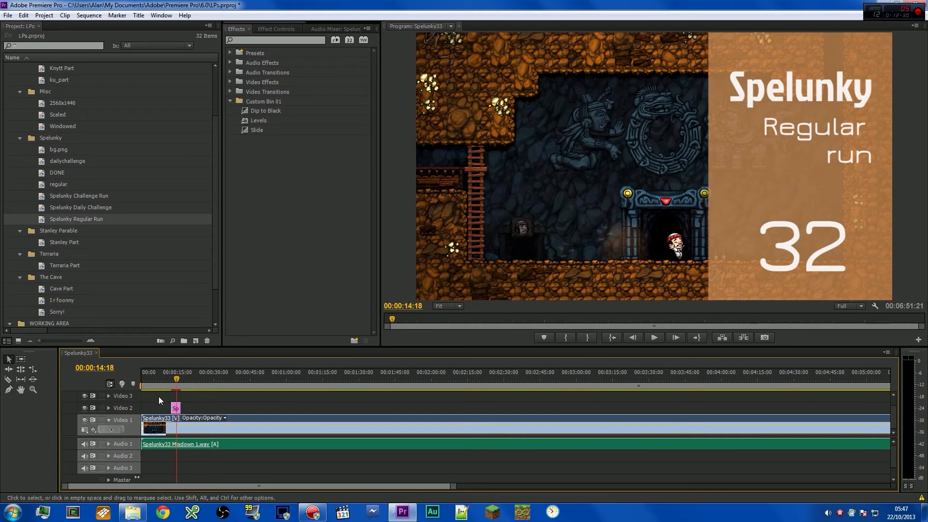
Step: Move the playhead to 00:00:26:06, open the Spelunky Regular Run title for editing, and select its orange rectangle and all three text objects
{"action": "left_click_drag", "start_coordinate": [176, 379], "coordinate": [204, 379]}
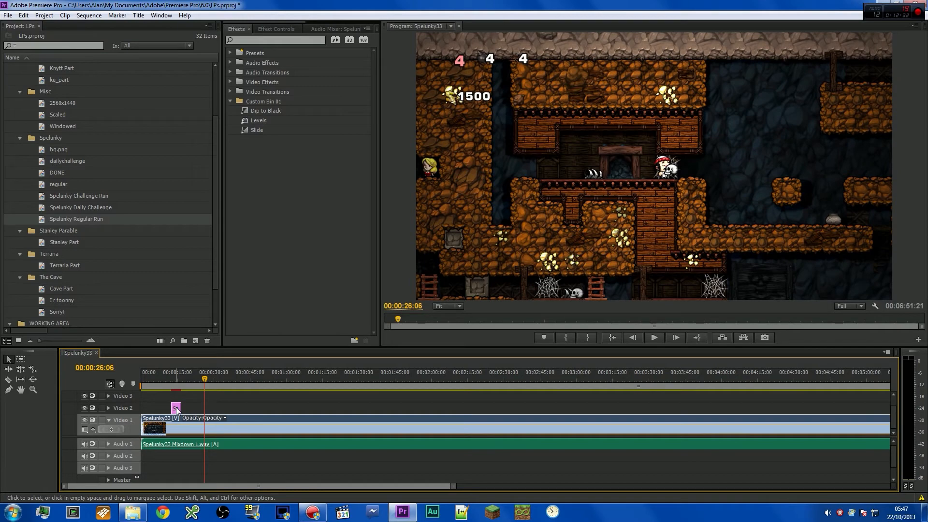
{"action": "double_click", "coordinate": [176, 409]}
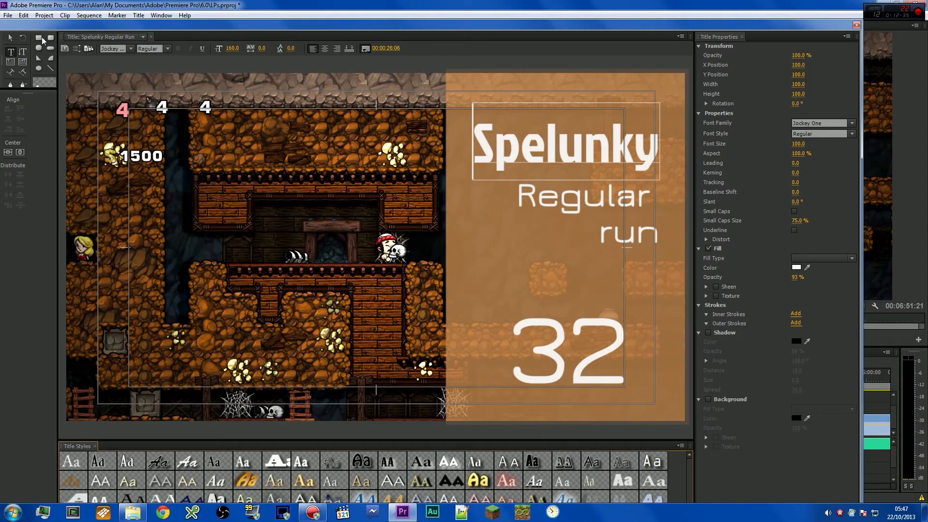
{"action": "left_click", "coordinate": [11, 38]}
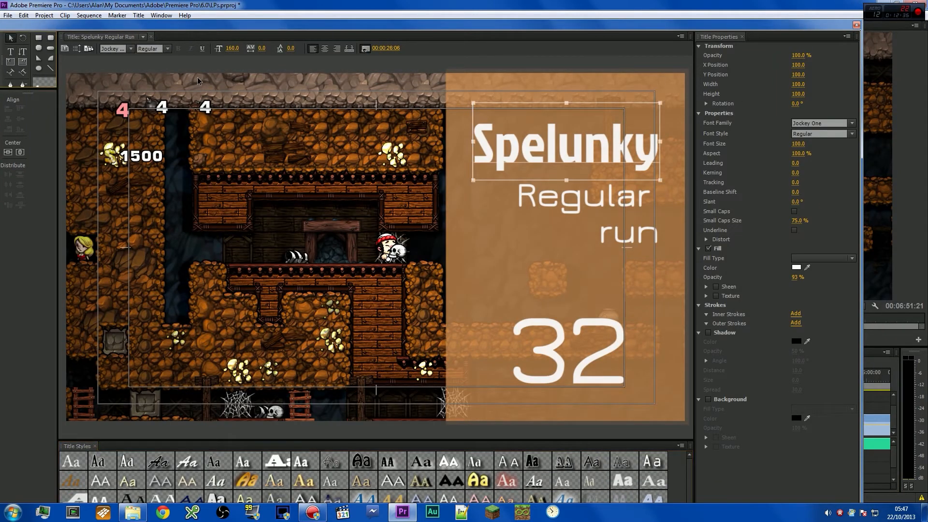
{"action": "left_click", "coordinate": [479, 78]}
{"action": "left_click", "coordinate": [485, 126], "text": "shift"}
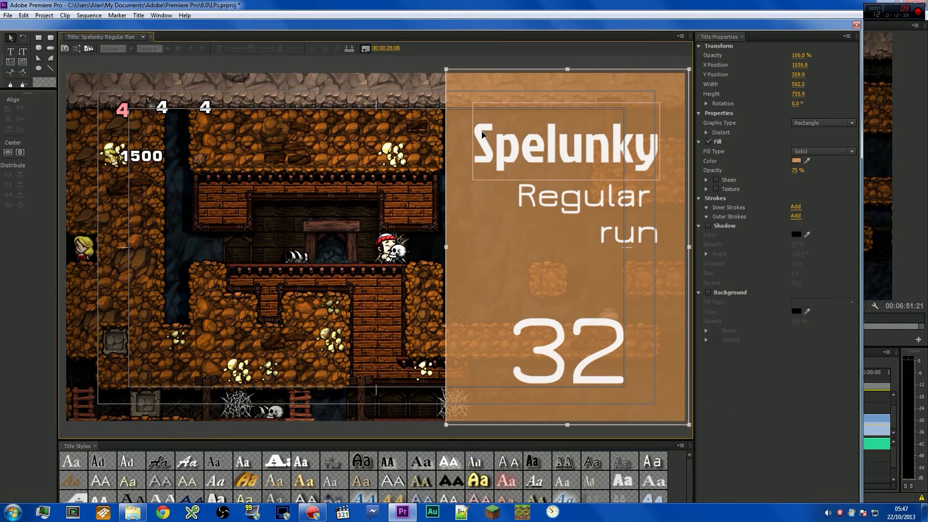
{"action": "left_click", "coordinate": [532, 204], "text": "shift"}
{"action": "left_click", "coordinate": [550, 315], "text": "shift"}
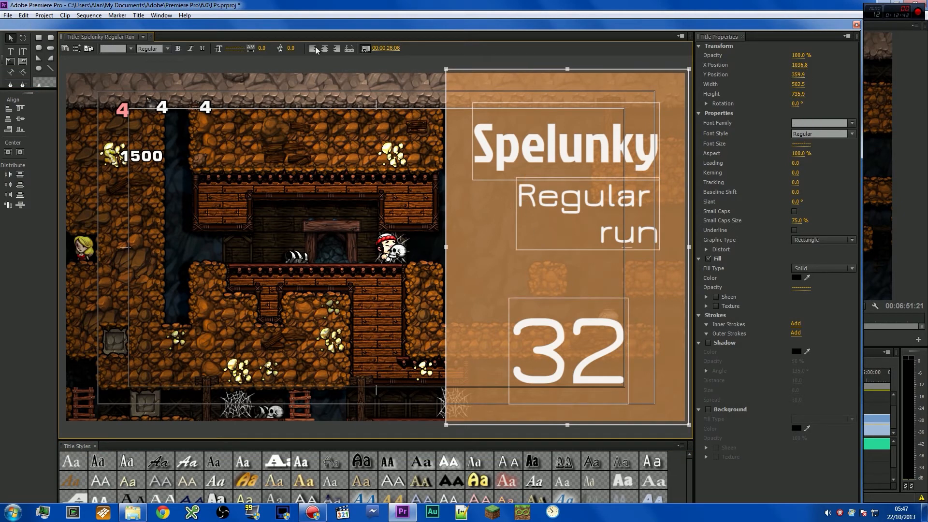
Step: Move the selected orange rectangle and three text objects together to the frame's left edge, with the rectangle at X position 236.8, and deselect them
{"action": "key", "text": "shift+Left"}
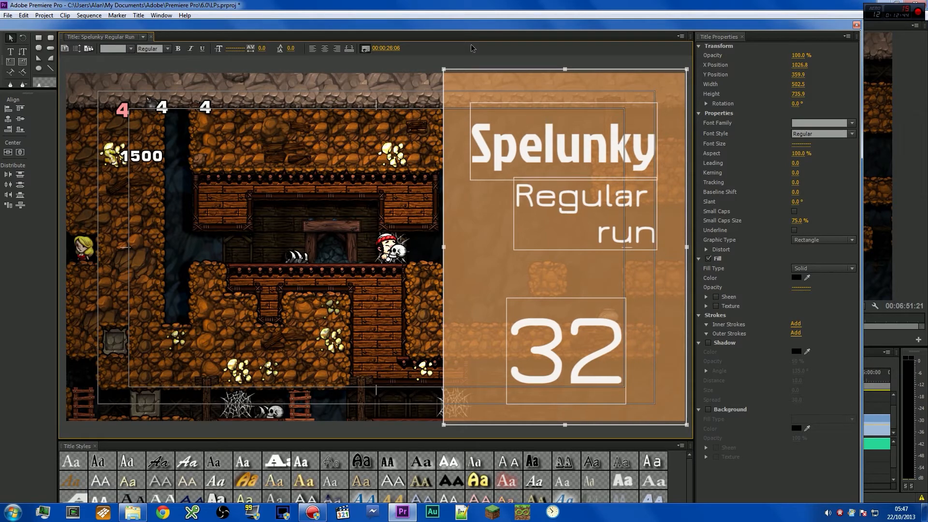
{"action": "key", "text": "shift+Left"}
{"action": "key", "text": "shift+Left"}
{"action": "key", "text": "shift+Left"}
{"action": "key", "text": "shift+Left"}
{"action": "key", "text": "shift+Left"}
{"action": "key", "text": "shift+Left"}
{"action": "key", "text": "shift+Left"}
{"action": "key", "text": "shift+Left"}
{"action": "key", "text": "shift+Left"}
{"action": "key", "text": "shift+Left"}
{"action": "key", "text": "shift+Left"}
{"action": "key", "text": "shift+Left"}
{"action": "key", "text": "shift+Left"}
{"action": "key", "text": "shift+Left"}
{"action": "key", "text": "shift+Left"}
{"action": "key", "text": "shift+Left"}
{"action": "key", "text": "shift+Left"}
{"action": "key", "text": "shift+Left"}
{"action": "key", "text": "shift+Left"}
{"action": "key", "text": "shift+Left"}
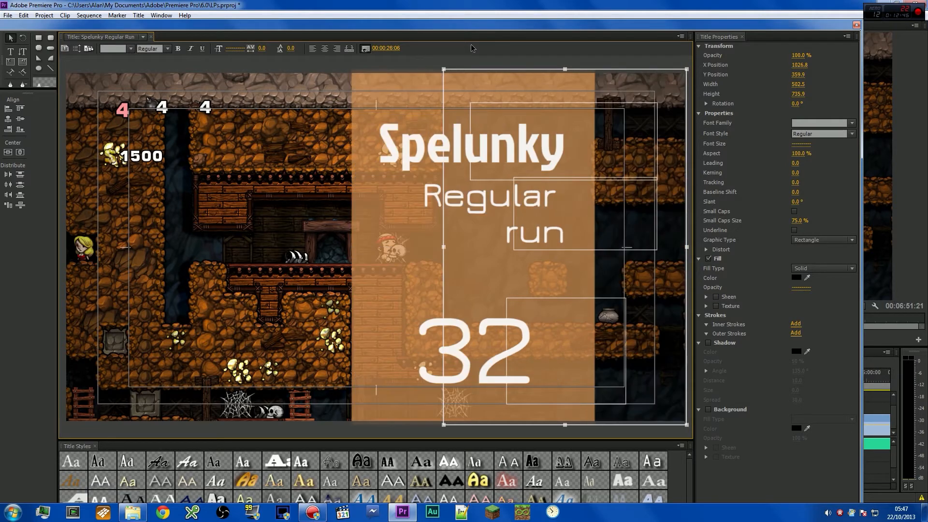
{"action": "key", "text": "shift+Left"}
{"action": "key", "text": "shift+Left"}
{"action": "key", "text": "shift+Left"}
{"action": "key", "text": "shift+Left"}
{"action": "key", "text": "shift+Left"}
{"action": "key", "text": "shift+Left"}
{"action": "key", "text": "shift+Left"}
{"action": "key", "text": "shift+Left"}
{"action": "key", "text": "shift+Left"}
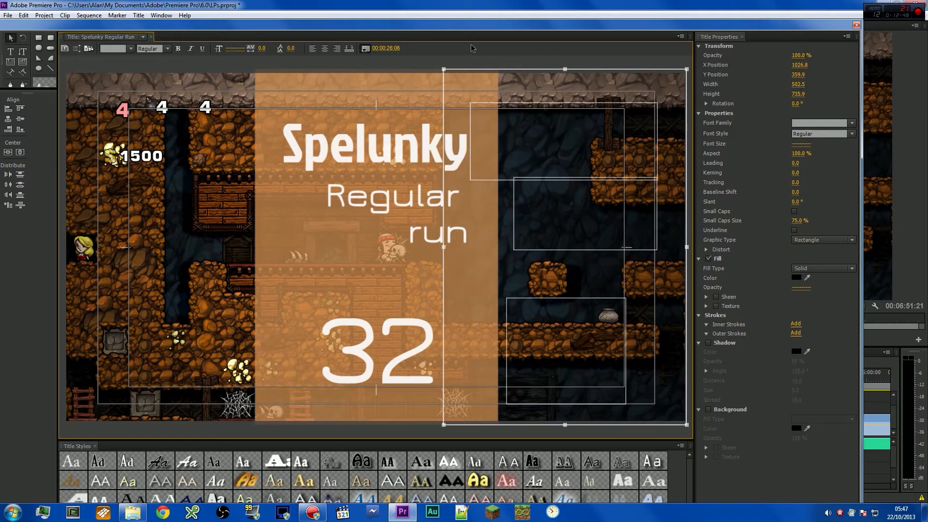
{"action": "key", "text": "shift+Left"}
{"action": "key", "text": "shift+Left"}
{"action": "key", "text": "shift+Left"}
{"action": "key", "text": "shift+Left"}
{"action": "key", "text": "shift+Left"}
{"action": "key", "text": "shift+Left"}
{"action": "key", "text": "shift+Left"}
{"action": "key", "text": "shift+Left"}
{"action": "key", "text": "shift+Left"}
{"action": "key", "text": "shift+Left"}
{"action": "key", "text": "shift+Left"}
{"action": "key", "text": "shift+Left"}
{"action": "key", "text": "shift+Left"}
{"action": "key", "text": "shift+Left"}
{"action": "key", "text": "shift+Left"}
{"action": "key", "text": "shift+Left"}
{"action": "key", "text": "shift+Left"}
{"action": "key", "text": "shift+Left"}
{"action": "key", "text": "shift+Left"}
{"action": "key", "text": "shift+Left"}
{"action": "key", "text": "shift+Left"}
{"action": "key", "text": "shift+Left"}
{"action": "key", "text": "shift+Left"}
{"action": "key", "text": "shift+Left"}
{"action": "key", "text": "shift+Left"}
{"action": "key", "text": "shift+Left"}
{"action": "key", "text": "shift+Left"}
{"action": "key", "text": "shift+Left"}
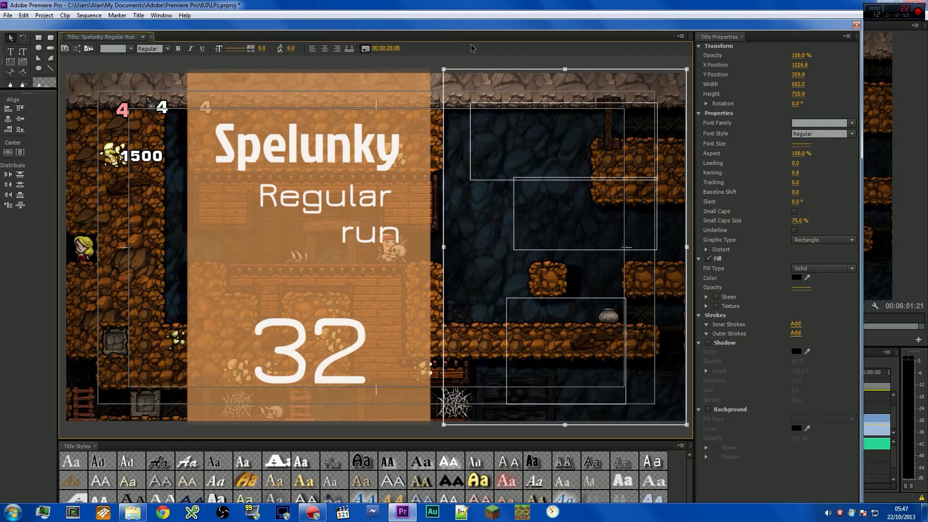
{"action": "key", "text": "shift+Left"}
{"action": "key", "text": "shift+Left"}
{"action": "key", "text": "shift+Left"}
{"action": "key", "text": "shift+Left"}
{"action": "key", "text": "shift+Left"}
{"action": "key", "text": "shift+Left"}
{"action": "key", "text": "shift+Left"}
{"action": "key", "text": "shift+Left"}
{"action": "key", "text": "shift+Left"}
{"action": "key", "text": "shift+Left"}
{"action": "key", "text": "shift+Left"}
{"action": "key", "text": "shift+Left"}
{"action": "key", "text": "shift+Left"}
{"action": "key", "text": "shift+Left"}
{"action": "key", "text": "shift+Left"}
{"action": "key", "text": "shift+Left"}
{"action": "key", "text": "shift+Left"}
{"action": "key", "text": "shift+Left"}
{"action": "key", "text": "shift+Left"}
{"action": "key", "text": "shift+Left"}
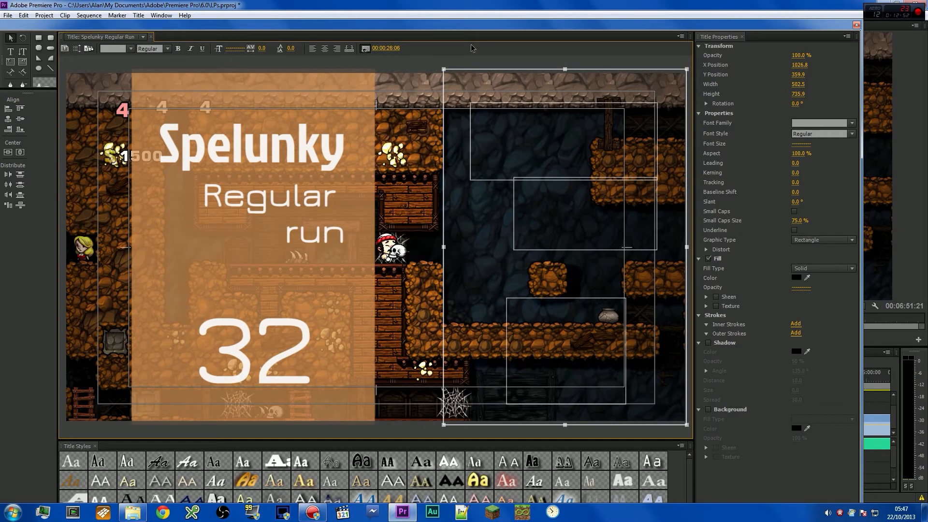
{"action": "key", "text": "shift+Left"}
{"action": "key", "text": "shift+Left"}
{"action": "key", "text": "shift+Left"}
{"action": "key", "text": "shift+Left"}
{"action": "key", "text": "shift+Left"}
{"action": "key", "text": "shift+Left"}
{"action": "key", "text": "shift+Left"}
{"action": "key", "text": "shift+Left"}
{"action": "key", "text": "shift+Left"}
{"action": "key", "text": "shift+Left"}
{"action": "key", "text": "shift+Left"}
{"action": "key", "text": "shift+Left"}
{"action": "key", "text": "shift+Left"}
{"action": "key", "text": "shift+Left"}
{"action": "key", "text": "shift+Left"}
{"action": "key", "text": "shift+Left"}
{"action": "key", "text": "shift+Left"}
{"action": "key", "text": "shift+Left"}
{"action": "key", "text": "shift+Left"}
{"action": "key", "text": "shift+Left"}
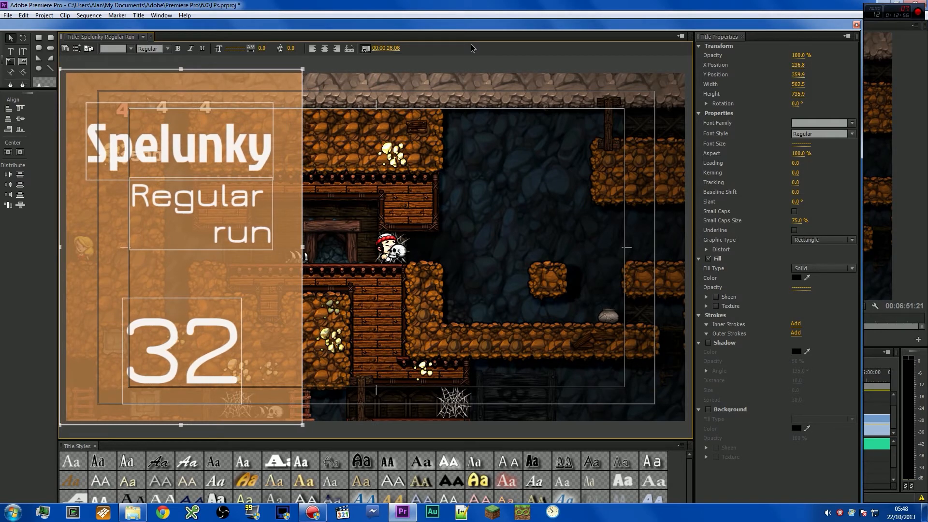
{"action": "left_click", "coordinate": [412, 182]}
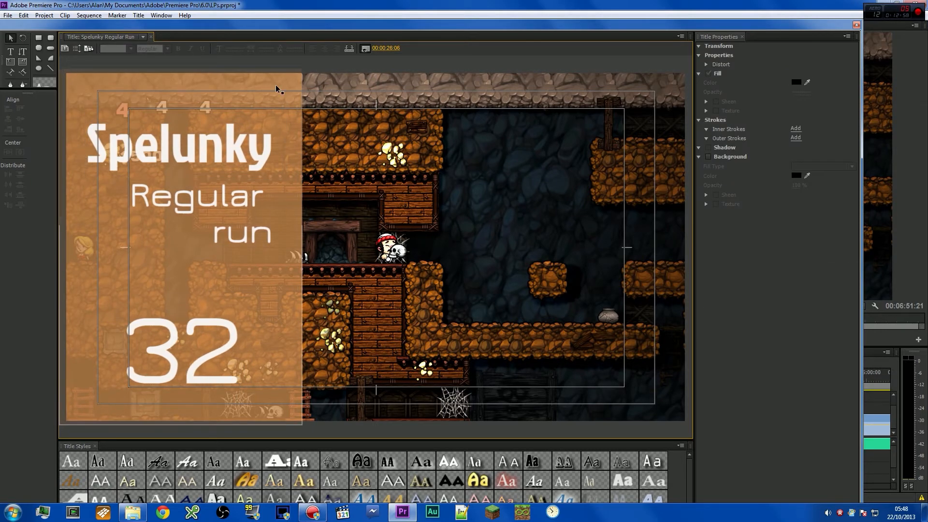
Step: Put the playhead at 00:00:15:18 and reposition the title window so the title is visible in the sequence preview
{"action": "left_click_drag", "start_coordinate": [270, 26], "coordinate": [595, 404]}
{"action": "left_click", "coordinate": [174, 374]}
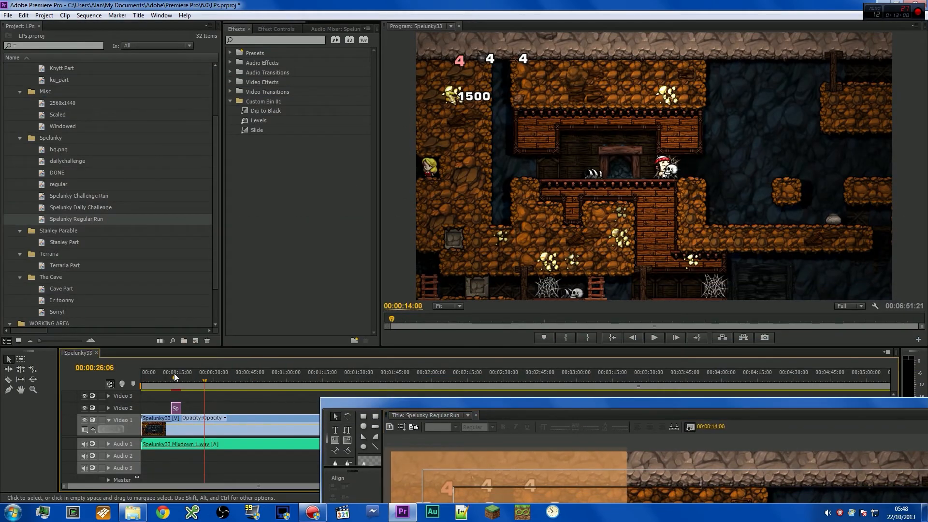
{"action": "left_click_drag", "start_coordinate": [174, 373], "coordinate": [179, 376]}
{"action": "left_click_drag", "start_coordinate": [434, 403], "coordinate": [245, 283]}
Step: Select the Spelunky and Regular run text objects and nudge them together about 6 pixels to the right
{"action": "left_click", "coordinate": [283, 396]}
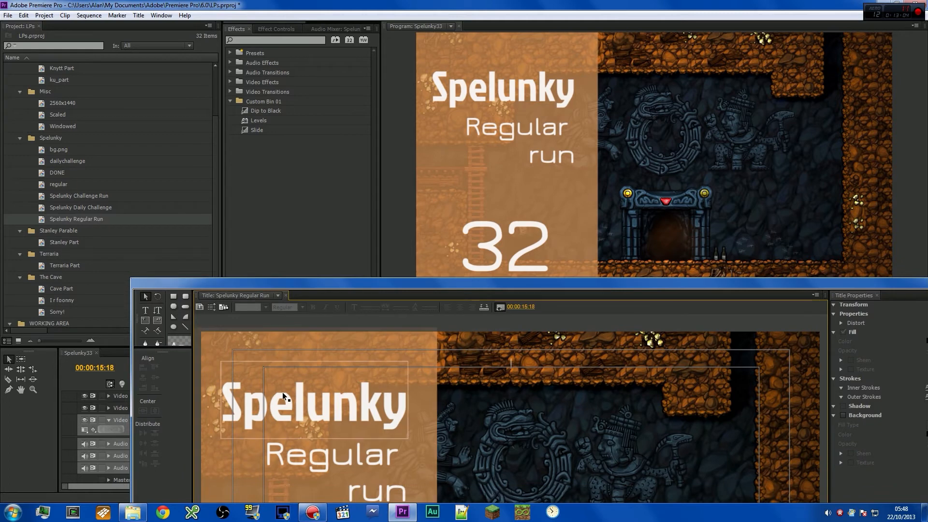
{"action": "left_click", "coordinate": [287, 402]}
{"action": "left_click", "coordinate": [276, 456], "text": "shift"}
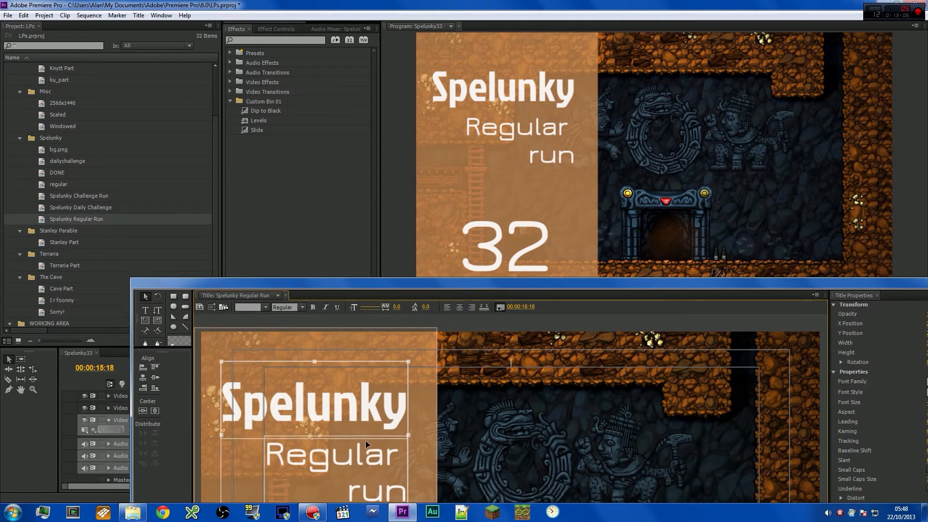
{"action": "key", "text": "Right"}
{"action": "key", "text": "Right"}
{"action": "key", "text": "Right"}
{"action": "key", "text": "Right"}
{"action": "key", "text": "Right"}
{"action": "key", "text": "Right"}
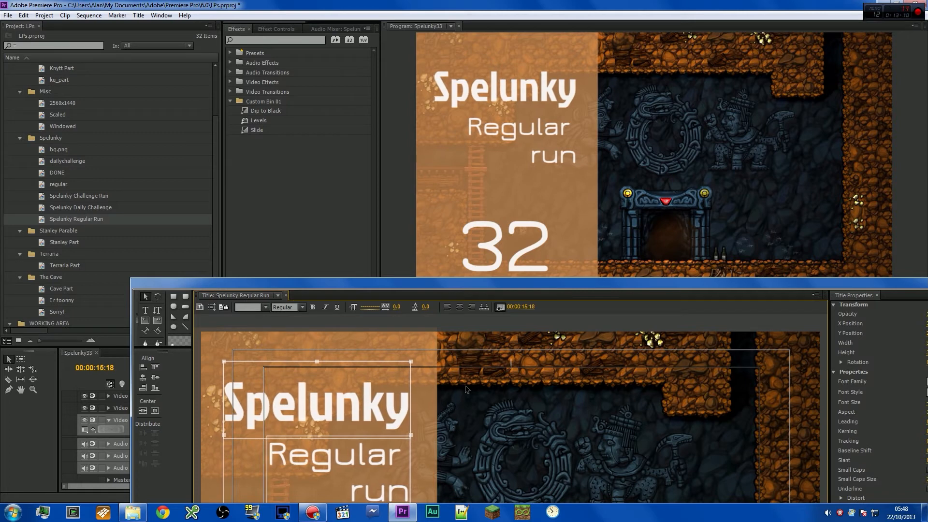
Step: Center-align the Regular run text and shift its box left until it sits centered beneath the Spelunky heading
{"action": "left_click", "coordinate": [532, 474]}
{"action": "left_click", "coordinate": [337, 460]}
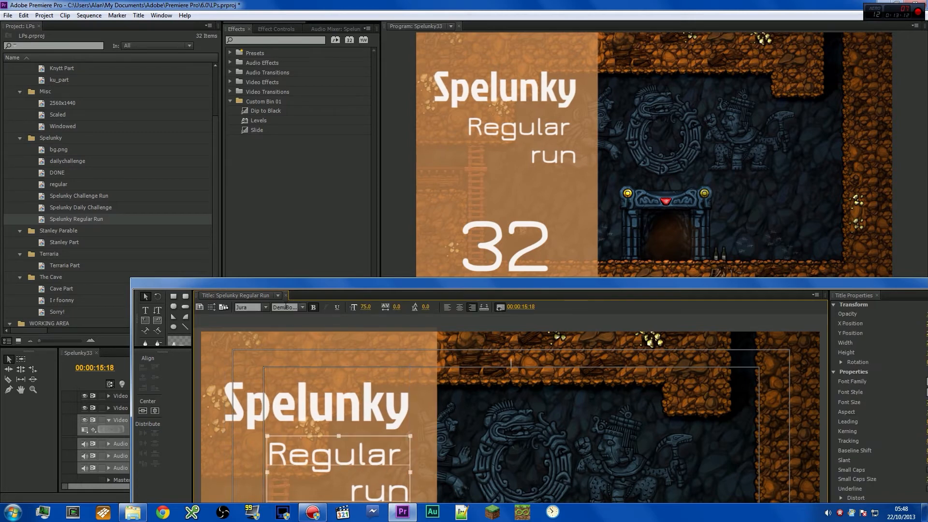
{"action": "left_click", "coordinate": [459, 310]}
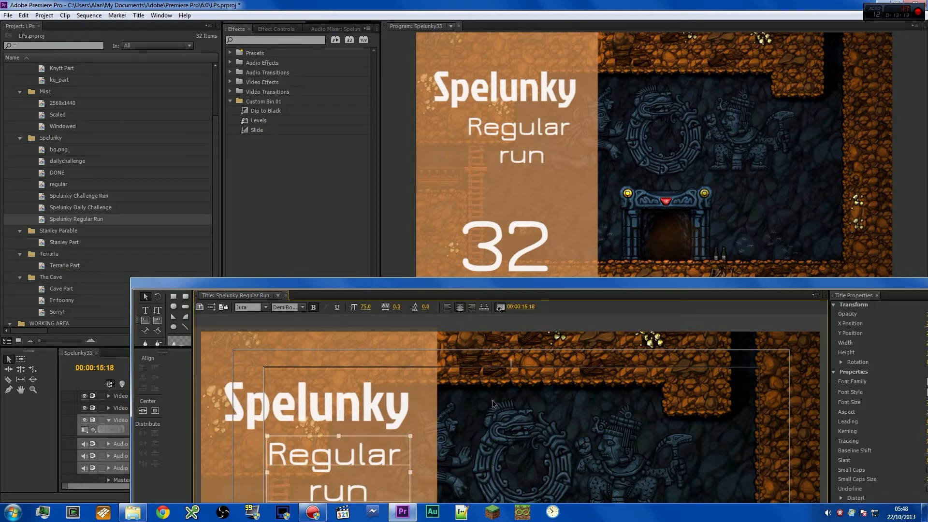
{"action": "key", "text": "Left"}
{"action": "key", "text": "Left"}
{"action": "key", "text": "Left"}
{"action": "key", "text": "Left"}
{"action": "key", "text": "Left"}
{"action": "key", "text": "Left"}
{"action": "key", "text": "Left"}
{"action": "key", "text": "Left"}
{"action": "key", "text": "Left"}
{"action": "key", "text": "Left"}
{"action": "key", "text": "Left"}
{"action": "key", "text": "Left"}
{"action": "key", "text": "Left"}
{"action": "key", "text": "Left"}
{"action": "key", "text": "Left"}
{"action": "key", "text": "Left"}
{"action": "key", "text": "Left"}
{"action": "key", "text": "Left"}
{"action": "key", "text": "Left"}
{"action": "key", "text": "Left"}
{"action": "key", "text": "Left"}
{"action": "key", "text": "Left"}
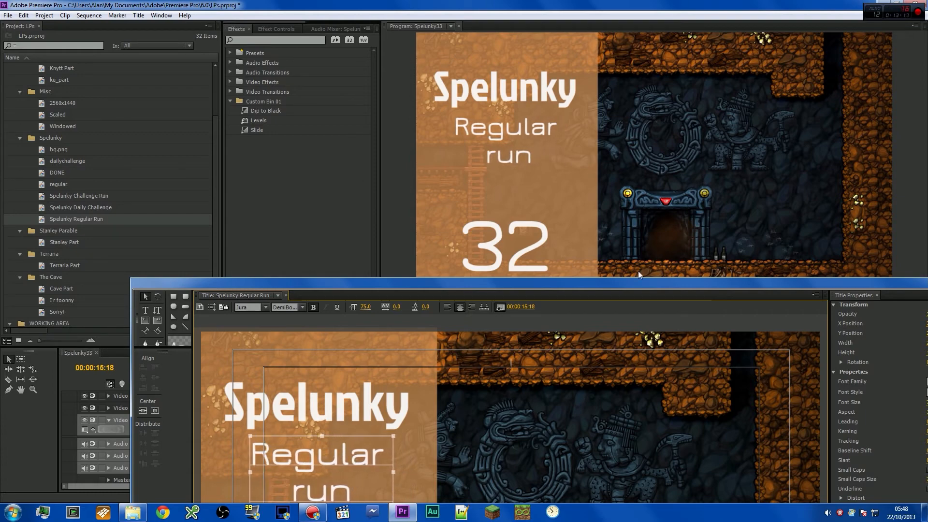
Step: Replace the large number in the title with 33 and close the title editor
{"action": "double_click", "coordinate": [616, 282]}
{"action": "left_click", "coordinate": [204, 412]}
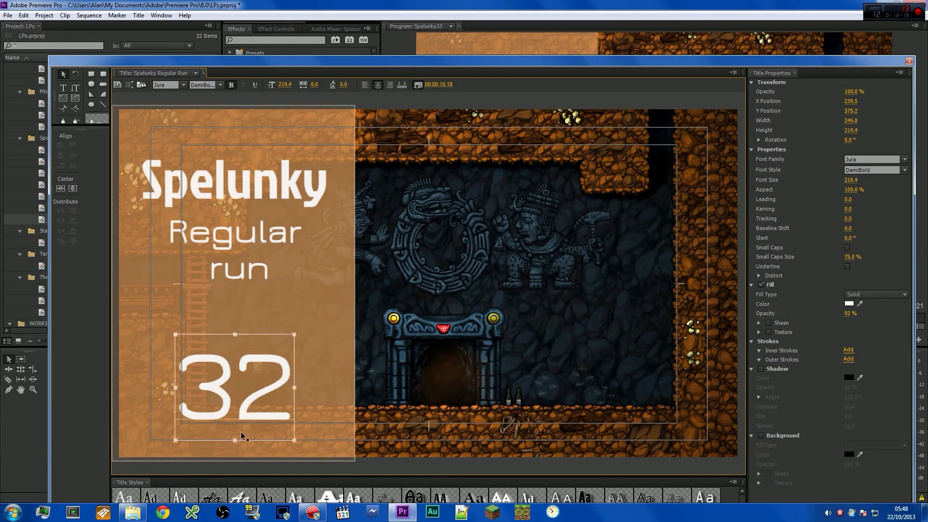
{"action": "left_click_drag", "start_coordinate": [433, 62], "coordinate": [703, 240]}
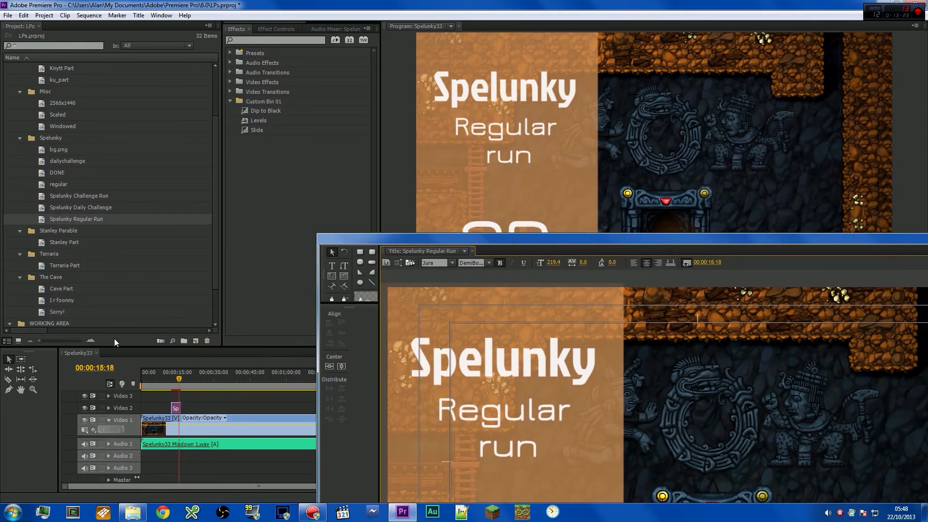
{"action": "left_click_drag", "start_coordinate": [345, 237], "coordinate": [214, 43]}
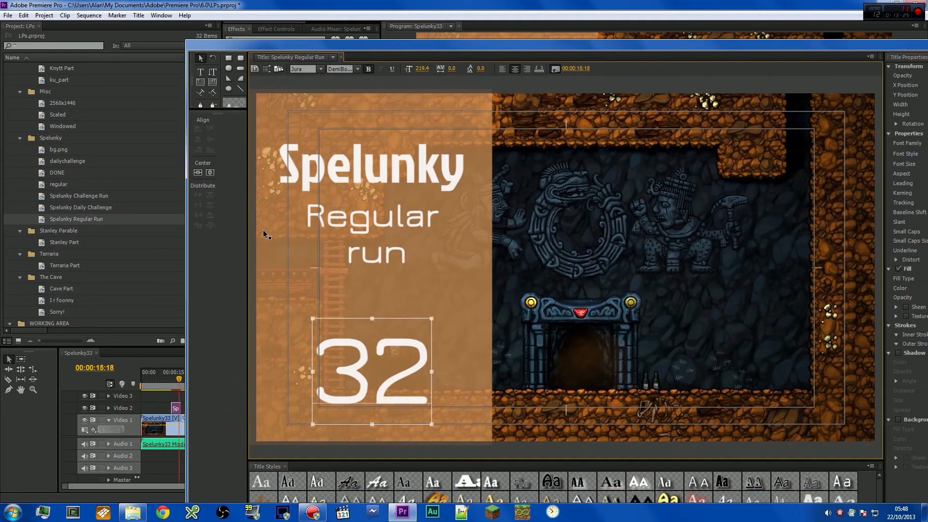
{"action": "double_click", "coordinate": [331, 346]}
{"action": "key", "text": "ctrl+a"}
{"action": "type", "text": "233"}
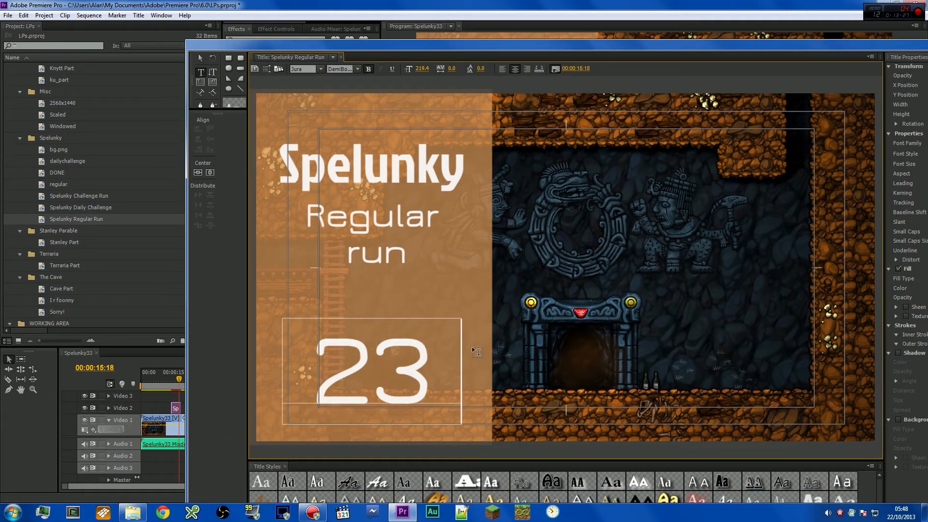
{"action": "key", "text": "BackSpace"}
{"action": "key", "text": "BackSpace"}
{"action": "key", "text": "BackSpace"}
{"action": "type", "text": "33"}
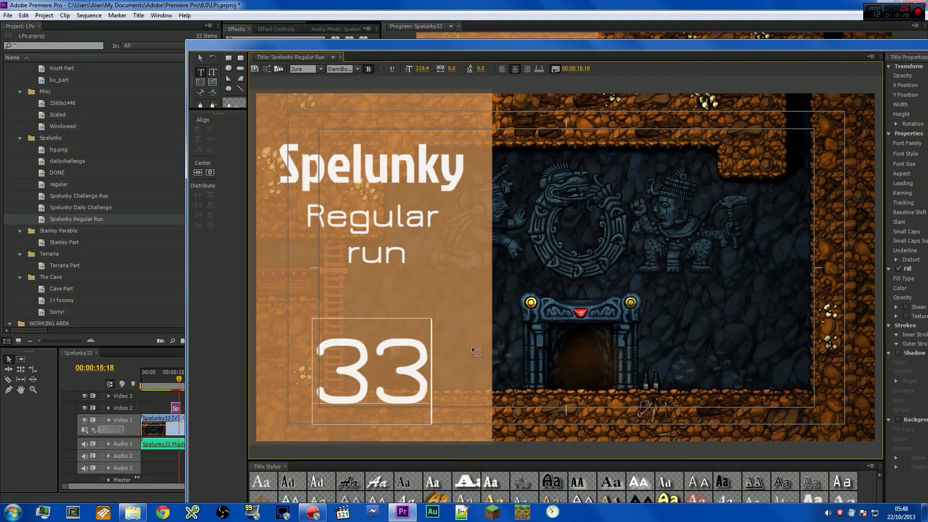
{"action": "left_click_drag", "start_coordinate": [427, 45], "coordinate": [277, 79]}
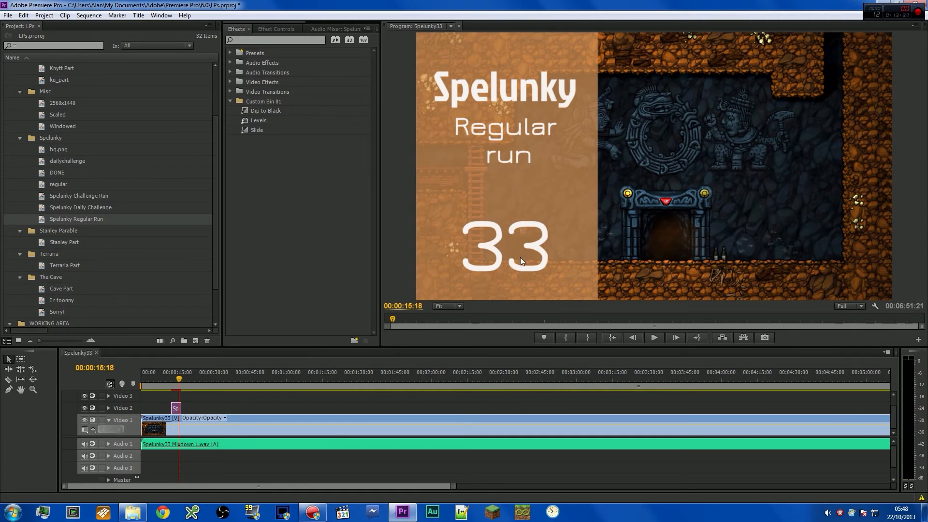
Step: Play the sequence from 00:00:11:24 into the start of the title to check how it appears over the video
{"action": "left_click", "coordinate": [177, 381]}
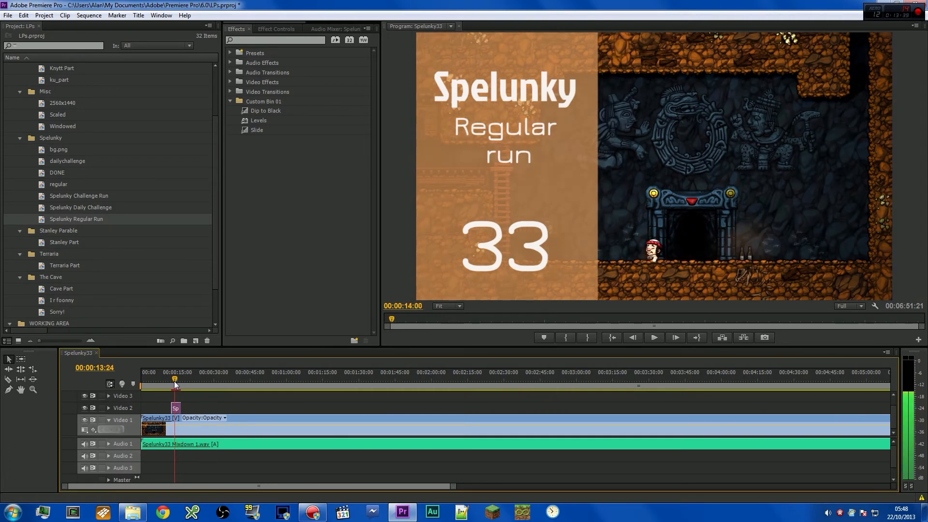
{"action": "left_click_drag", "start_coordinate": [179, 381], "coordinate": [169, 388]}
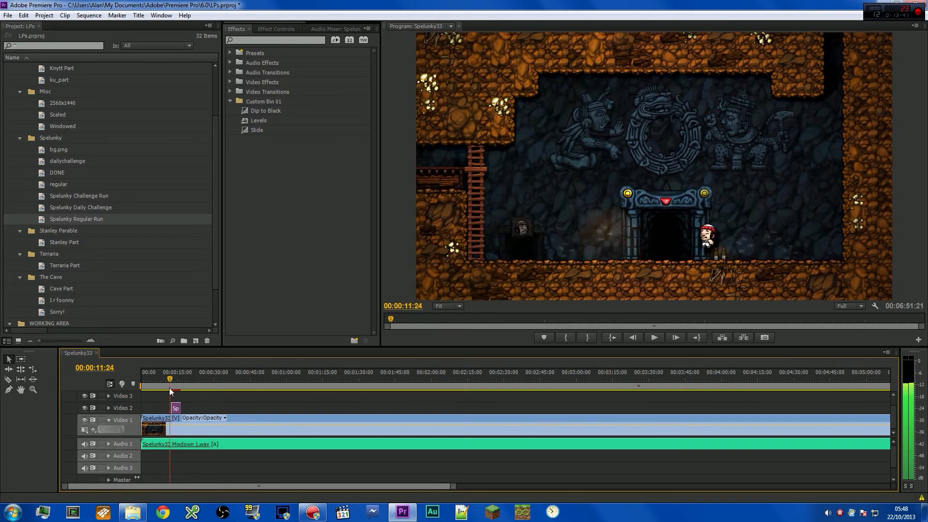
{"action": "key", "text": "space"}
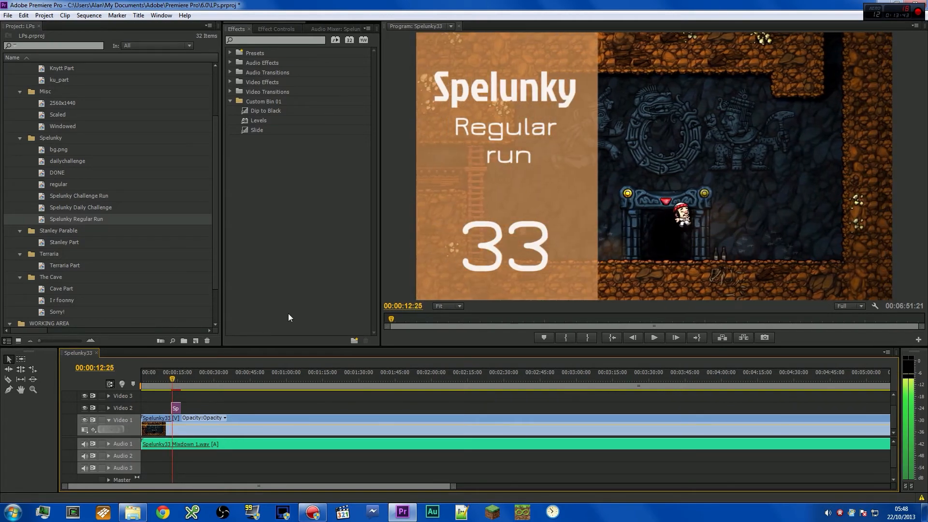
{"action": "key", "text": "space"}
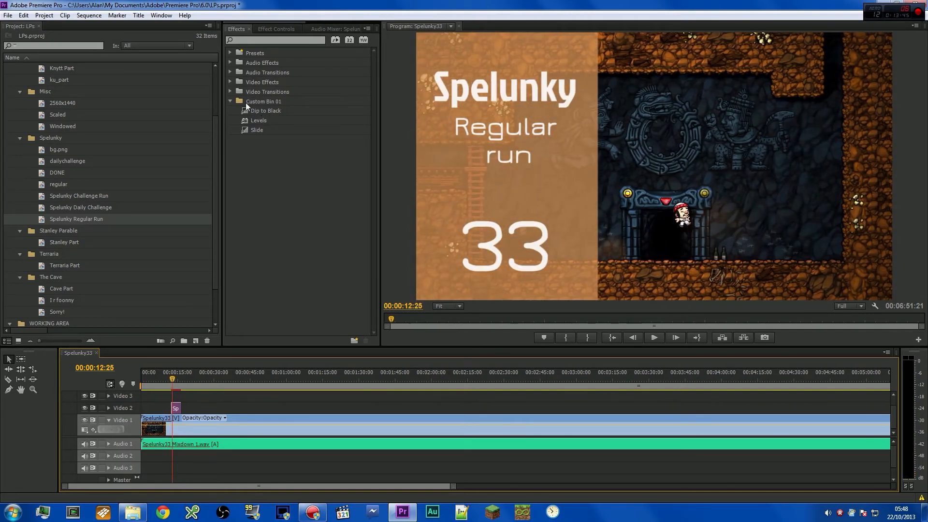
Step: Apply the Slide transition to both the beginning and the end of the Spelunky Regular Run clip on Video 2
{"action": "left_click_drag", "start_coordinate": [458, 483], "coordinate": [166, 486]}
{"action": "left_click_drag", "start_coordinate": [247, 126], "coordinate": [406, 407]}
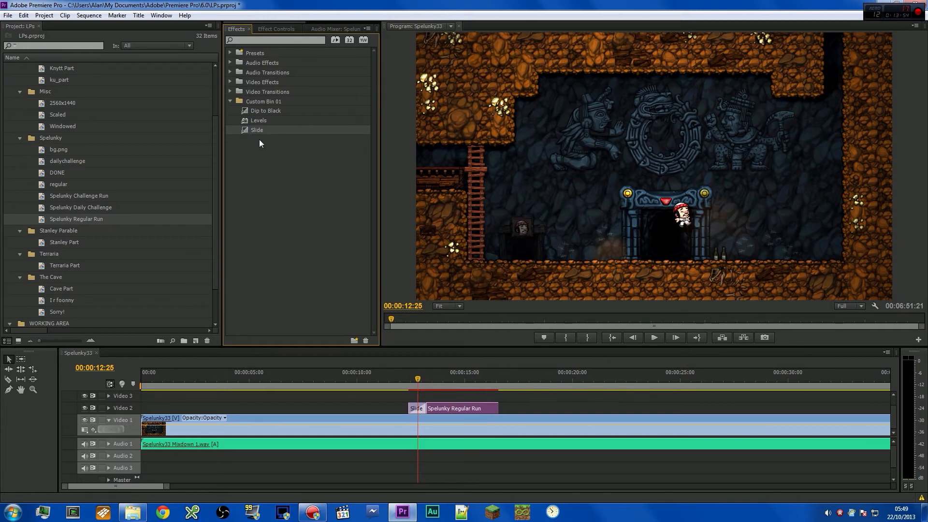
{"action": "left_click_drag", "start_coordinate": [485, 384], "coordinate": [496, 408]}
Step: Play the sequence from just before the title through to 00:00:16:02 to check its Slide transitions
{"action": "left_click_drag", "start_coordinate": [419, 376], "coordinate": [398, 378]}
{"action": "key", "text": "space"}
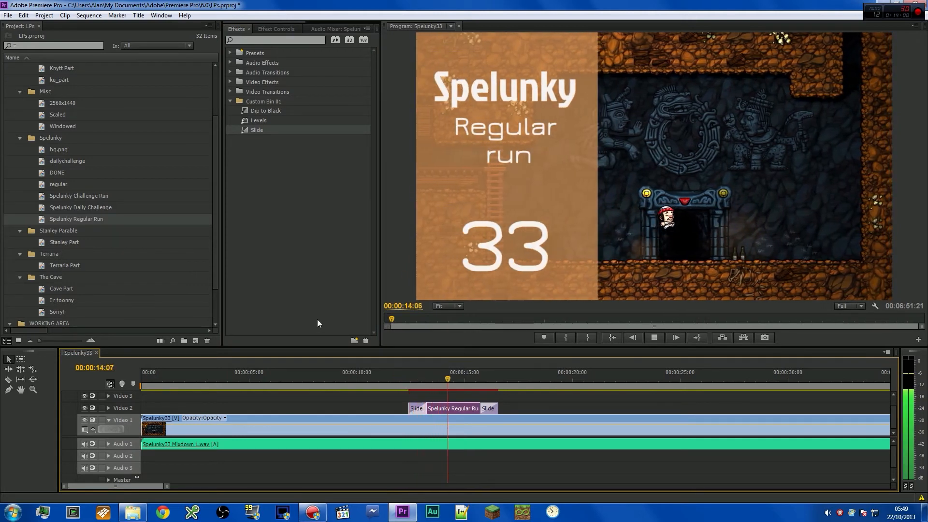
{"action": "key", "text": "space"}
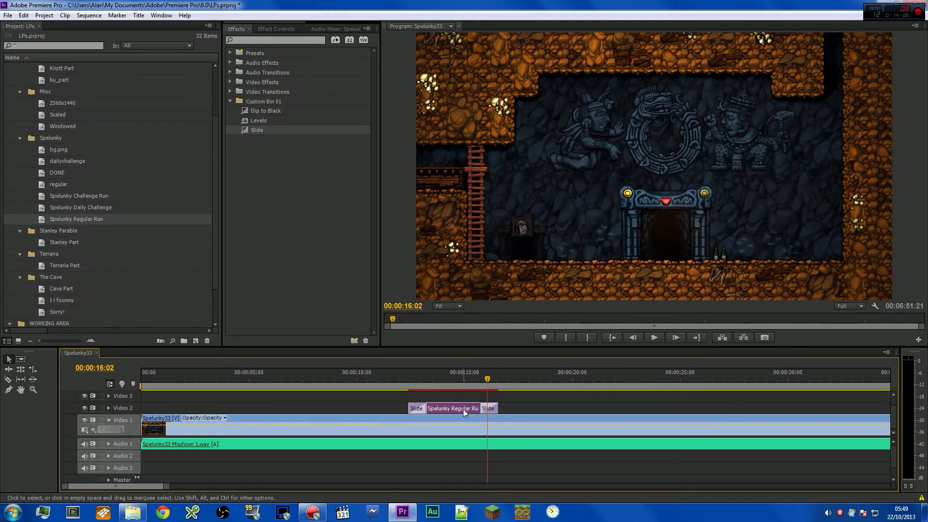
Step: Move the title clip earlier on Video 2 to about 00:00:06:00 and cue the sequence to the Game Over screen at 00:05:35:15
{"action": "left_click_drag", "start_coordinate": [463, 408], "coordinate": [328, 409]}
{"action": "left_click_drag", "start_coordinate": [164, 485], "coordinate": [651, 485]}
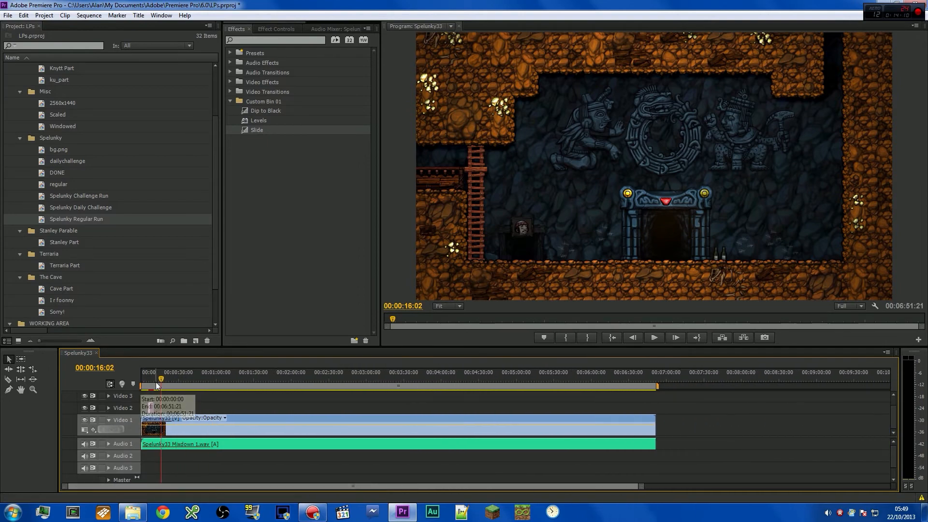
{"action": "left_click_drag", "start_coordinate": [161, 378], "coordinate": [561, 368]}
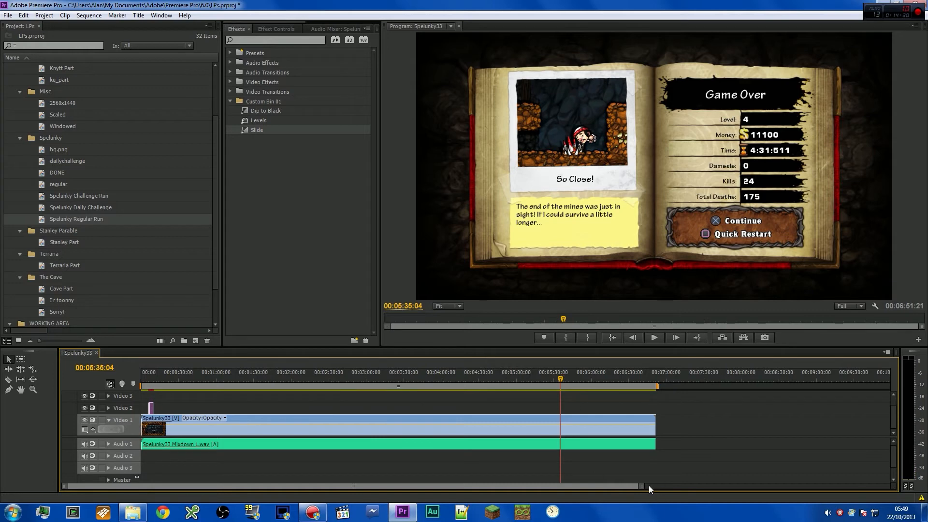
{"action": "left_click_drag", "start_coordinate": [644, 485], "coordinate": [328, 485]}
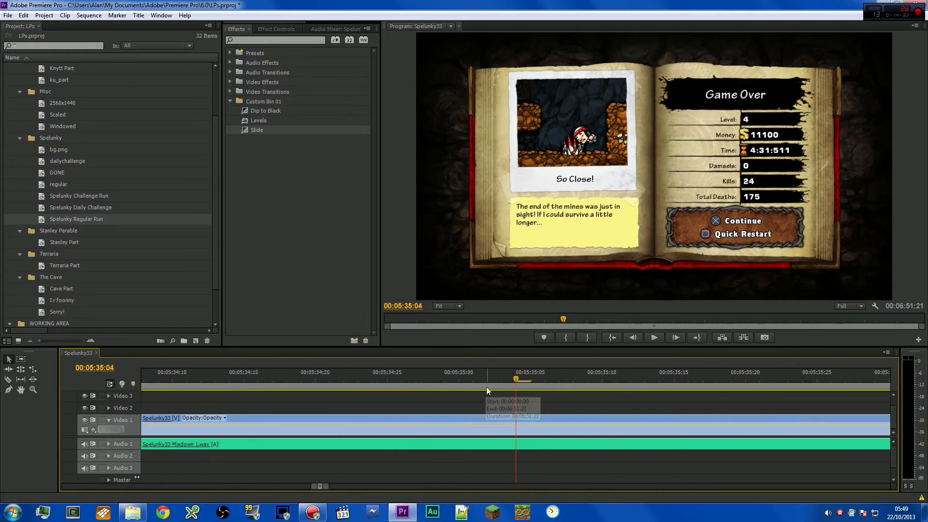
{"action": "left_click_drag", "start_coordinate": [514, 378], "coordinate": [668, 383]}
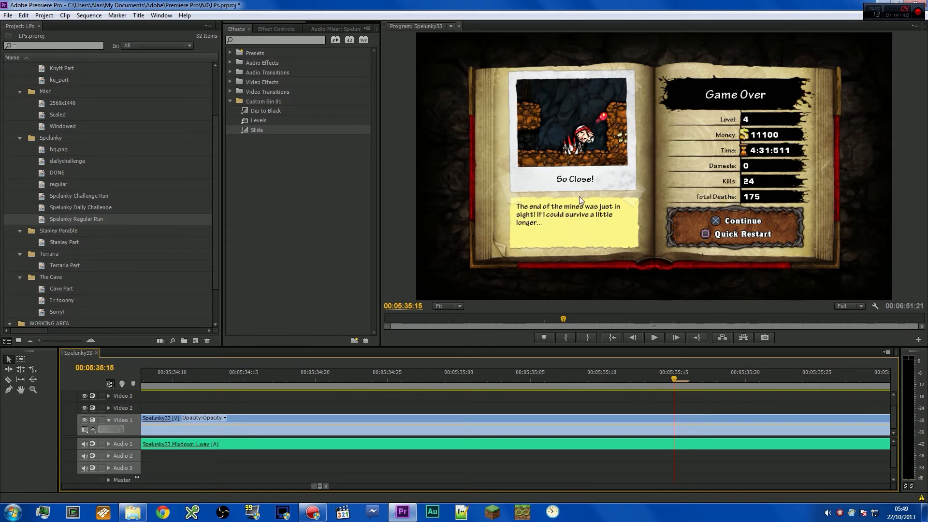
Step: Move the title clip along Video 2 so it fully covers the Game Over frame at 00:05:35:15
{"action": "left_click_drag", "start_coordinate": [313, 487], "coordinate": [68, 486]}
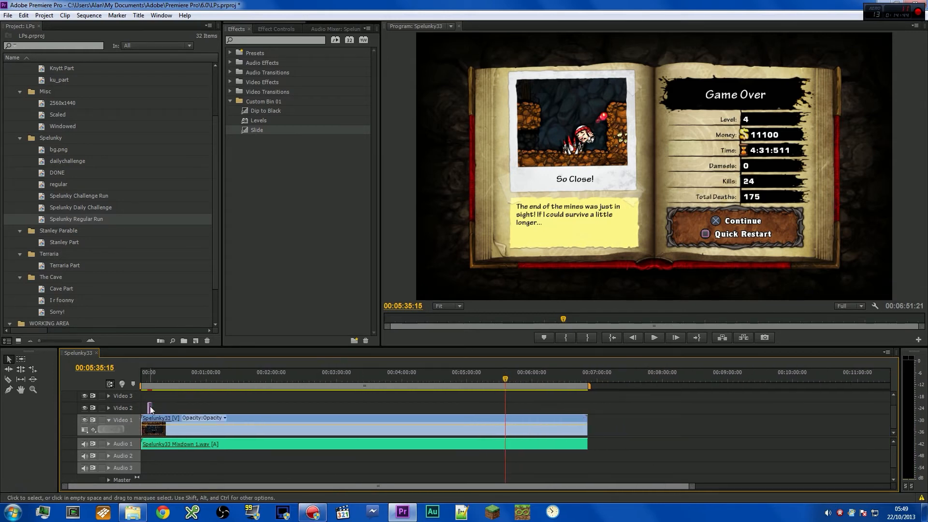
{"action": "left_click_drag", "start_coordinate": [153, 409], "coordinate": [510, 410]}
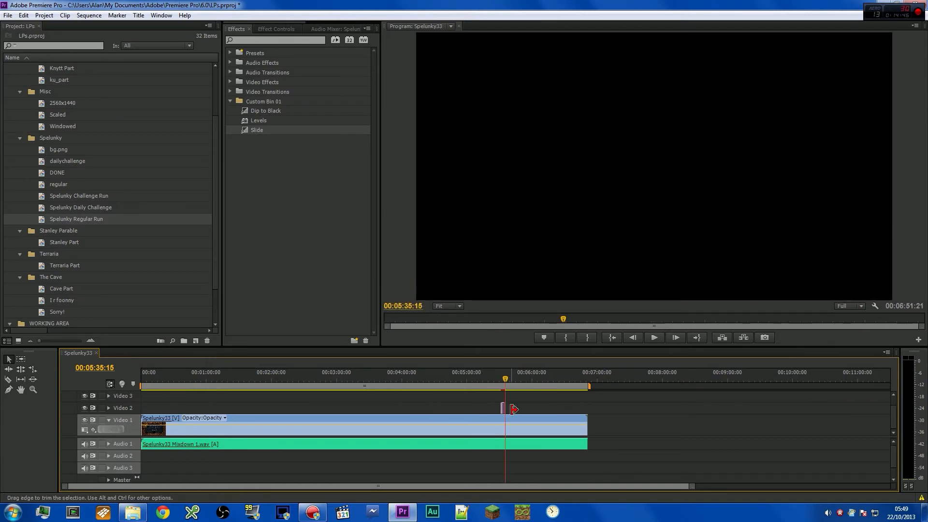
{"action": "left_click_drag", "start_coordinate": [686, 485], "coordinate": [411, 485]}
{"action": "left_click_drag", "start_coordinate": [405, 407], "coordinate": [492, 408]}
Step: Set the Spelunky33 video clip's Motion scale to 600 and position to 2020, 936, framing the character beside the title
{"action": "left_click", "coordinate": [600, 419]}
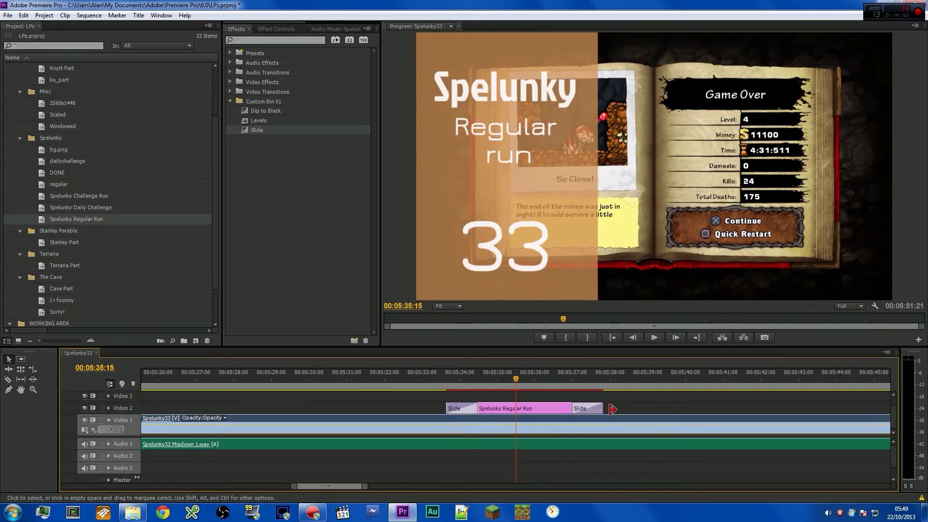
{"action": "left_click", "coordinate": [276, 28]}
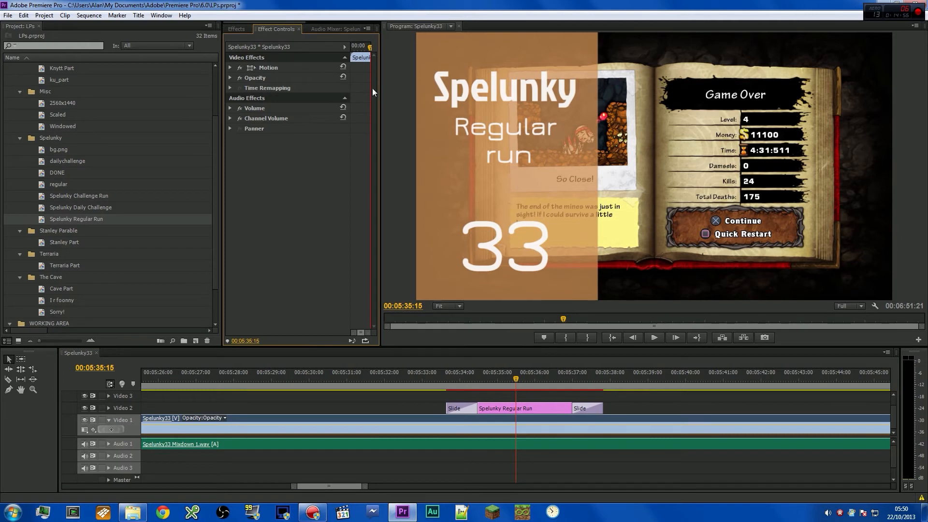
{"action": "left_click_drag", "start_coordinate": [379, 93], "coordinate": [617, 93]}
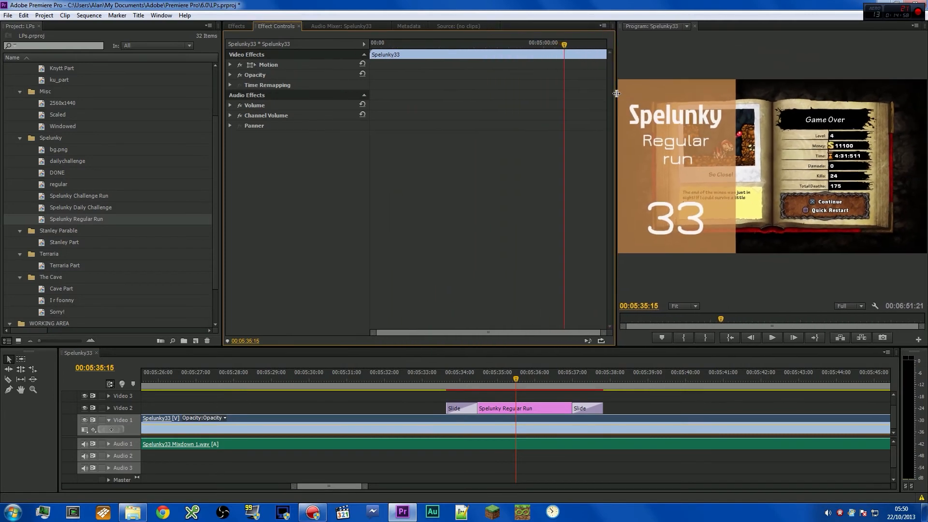
{"action": "left_click", "coordinate": [230, 64]}
{"action": "left_click_drag", "start_coordinate": [302, 84], "coordinate": [543, 85]}
{"action": "left_click_drag", "start_coordinate": [302, 75], "coordinate": [909, 74]}
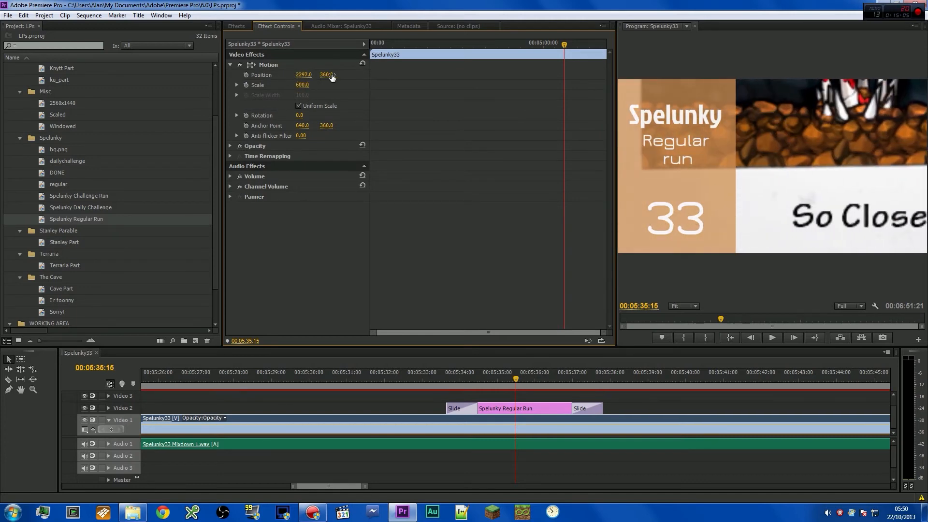
{"action": "left_click_drag", "start_coordinate": [326, 74], "coordinate": [546, 74]}
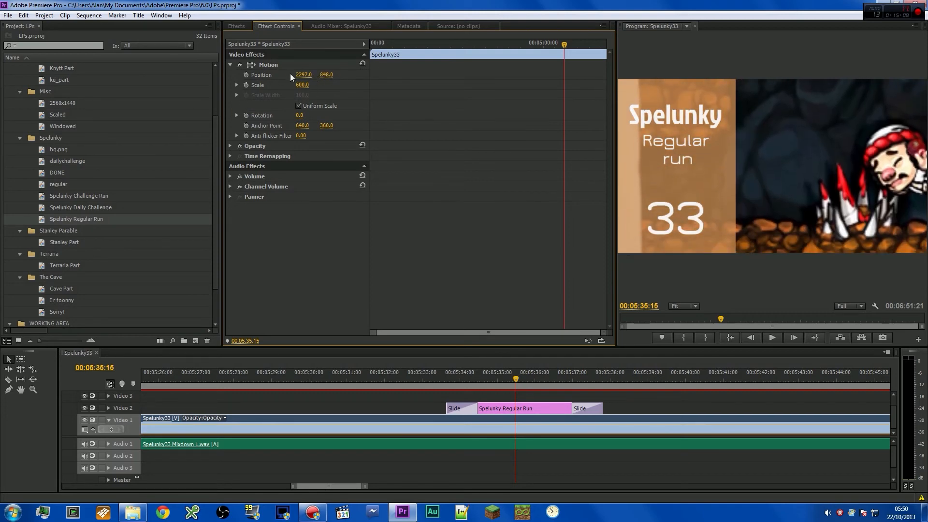
{"action": "left_click_drag", "start_coordinate": [303, 74], "coordinate": [369, 74]}
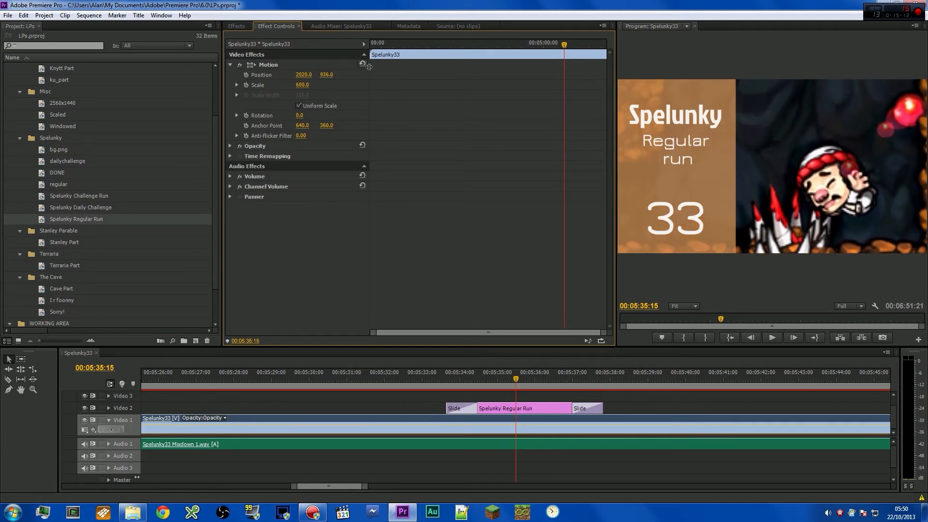
Step: Export the current frame as a PNG named Spelunky33.Still001 and reset the video clip's Motion settings
{"action": "left_click", "coordinate": [883, 337]}
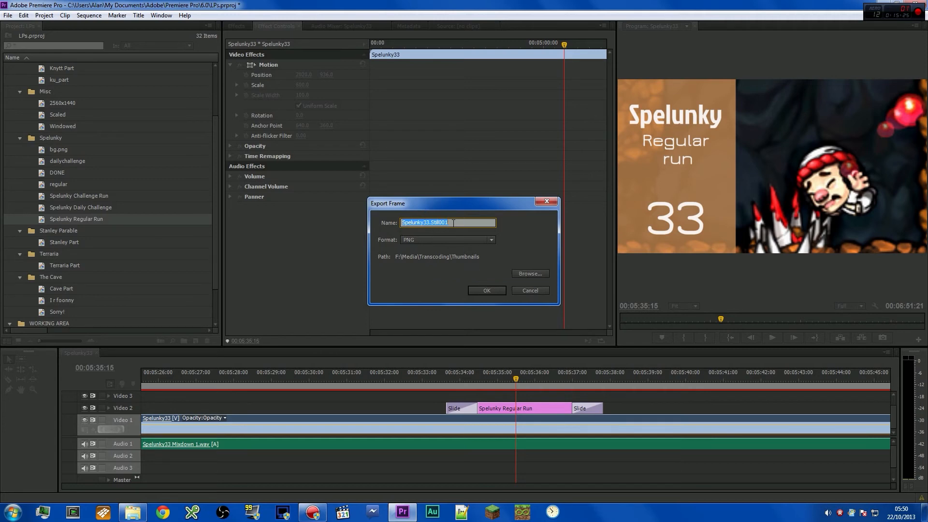
{"action": "left_click", "coordinate": [479, 289]}
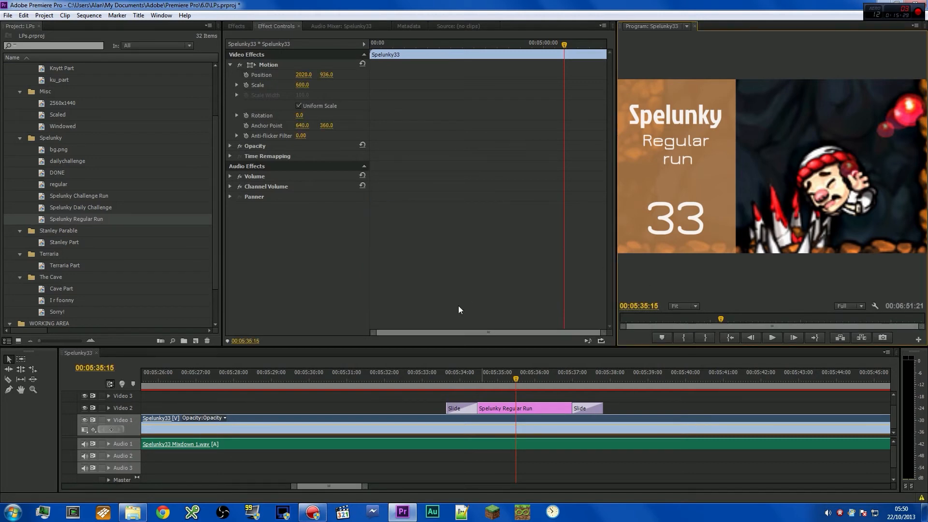
{"action": "left_click", "coordinate": [362, 63]}
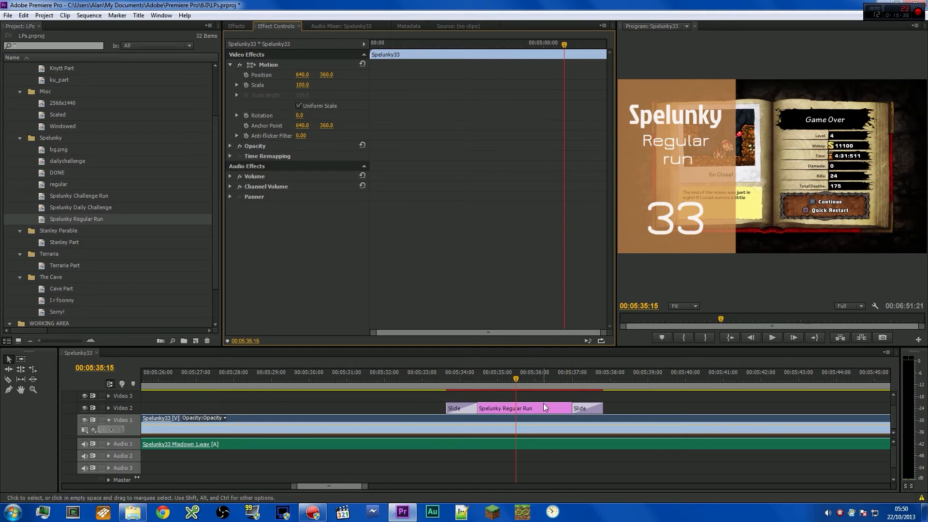
Step: Move the title clip back to the start of Video 2 and return the playhead to 00:00:00:00
{"action": "left_click_drag", "start_coordinate": [365, 486], "coordinate": [875, 486]}
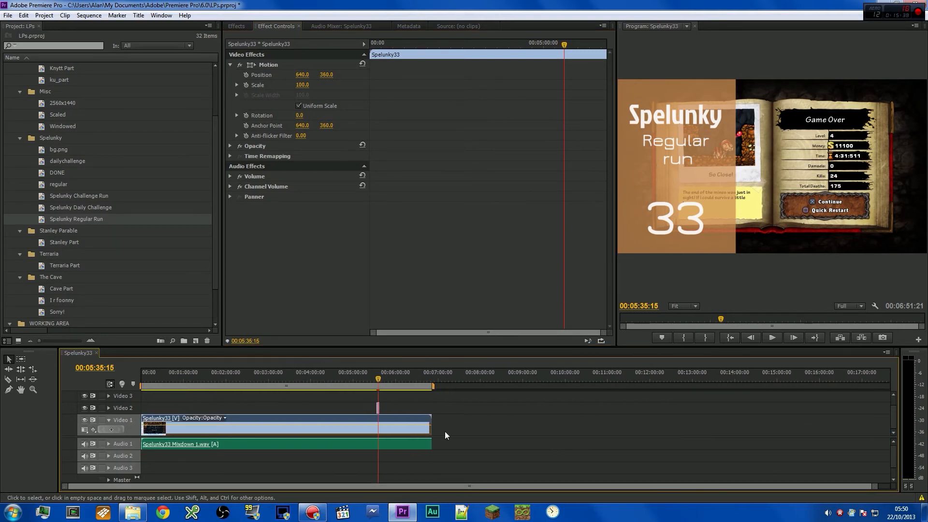
{"action": "left_click", "coordinate": [401, 375]}
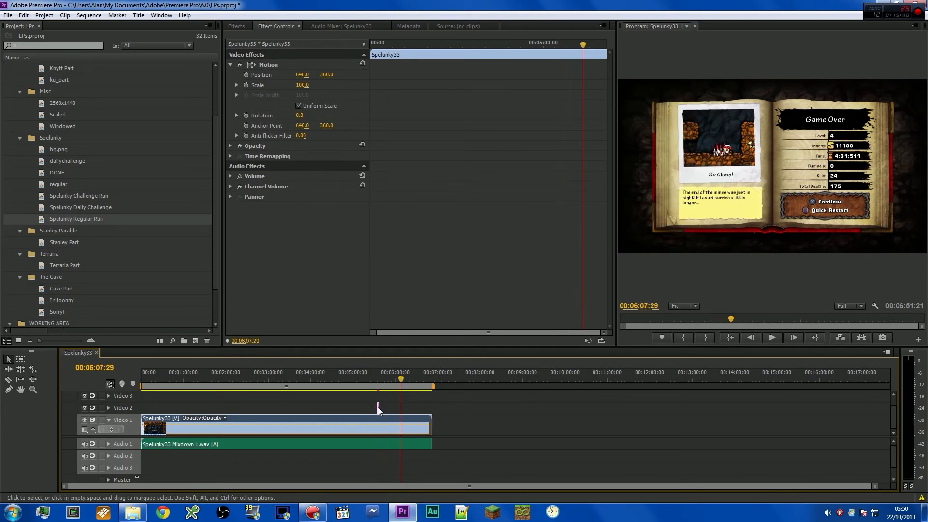
{"action": "left_click_drag", "start_coordinate": [379, 407], "coordinate": [142, 409]}
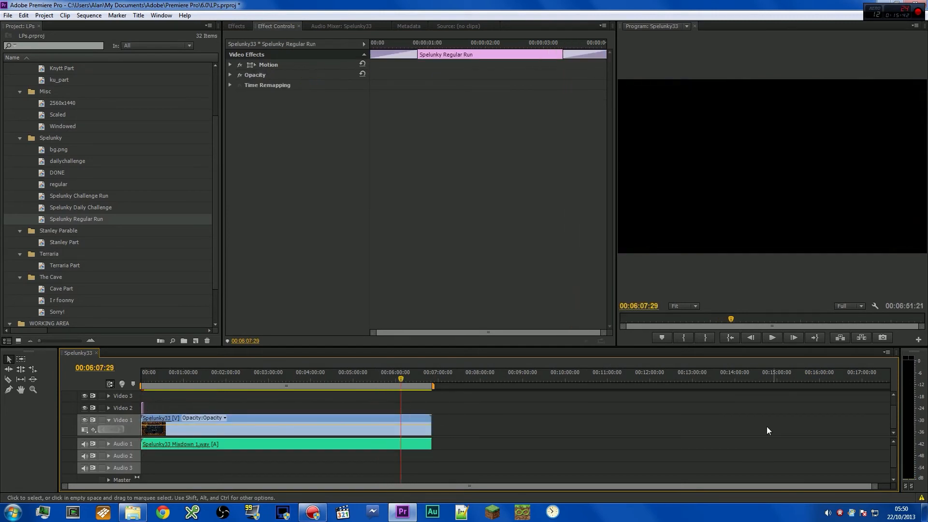
{"action": "left_click_drag", "start_coordinate": [874, 486], "coordinate": [419, 486]}
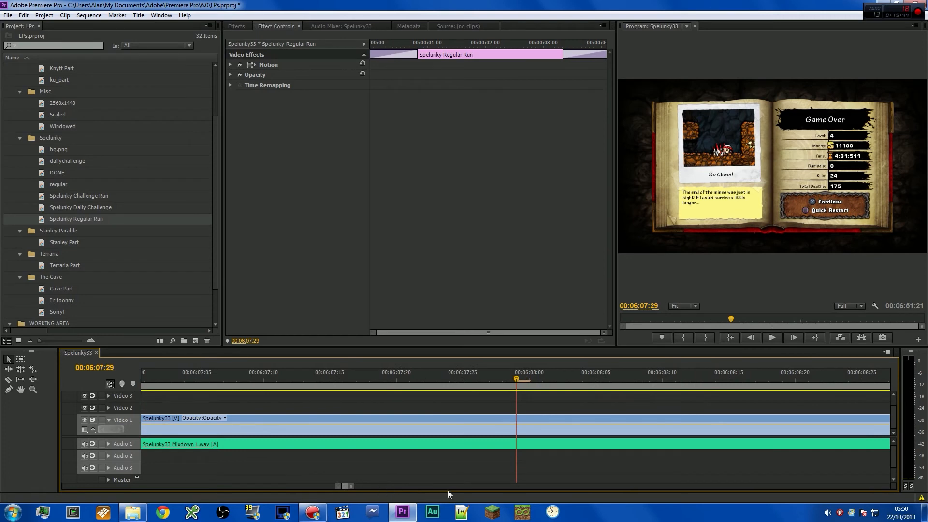
{"action": "left_click_drag", "start_coordinate": [352, 487], "coordinate": [848, 486]}
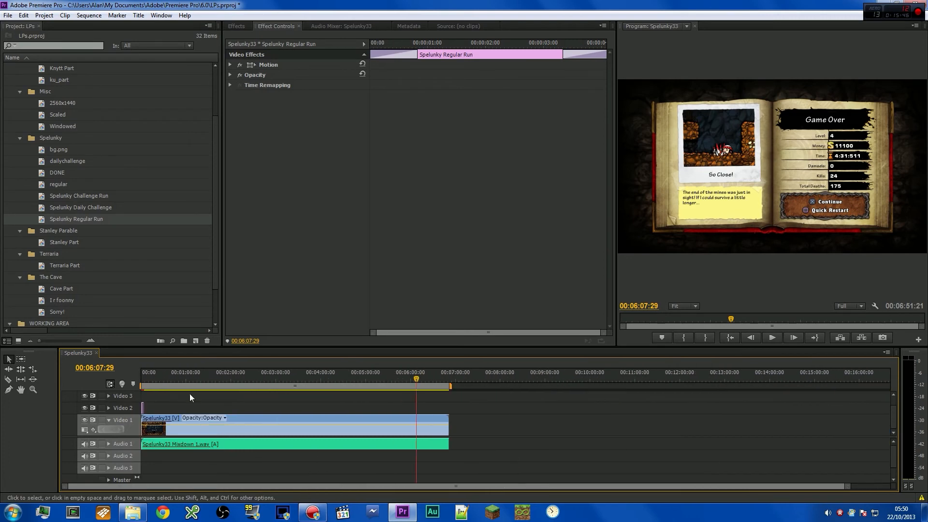
{"action": "left_click_drag", "start_coordinate": [206, 377], "coordinate": [2, 374]}
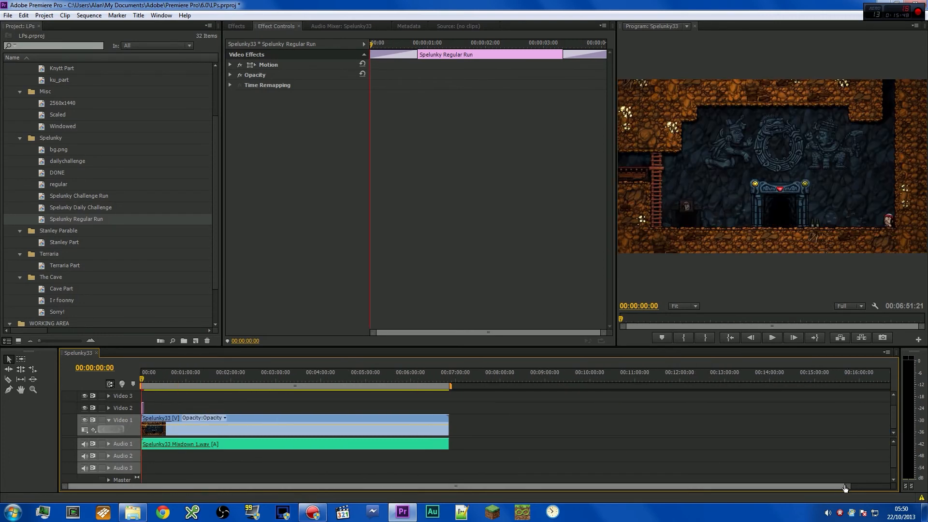
{"action": "left_click_drag", "start_coordinate": [845, 487], "coordinate": [508, 486]}
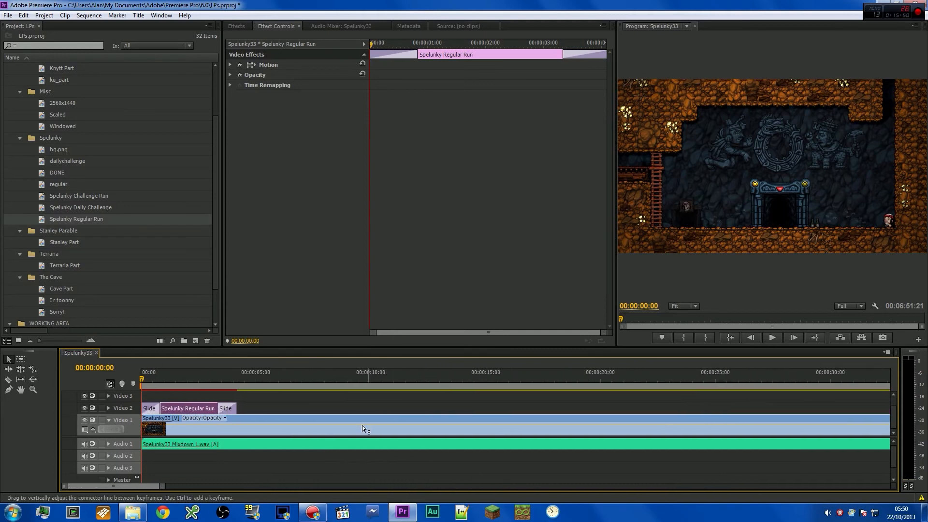
Step: Move the title clip to start at about 00:00:15:00 and play the sequence through it to 00:00:20:15
{"action": "left_click_drag", "start_coordinate": [161, 375], "coordinate": [487, 375]}
{"action": "left_click_drag", "start_coordinate": [195, 408], "coordinate": [531, 410]}
{"action": "left_click", "coordinate": [397, 377]}
{"action": "key", "text": "space"}
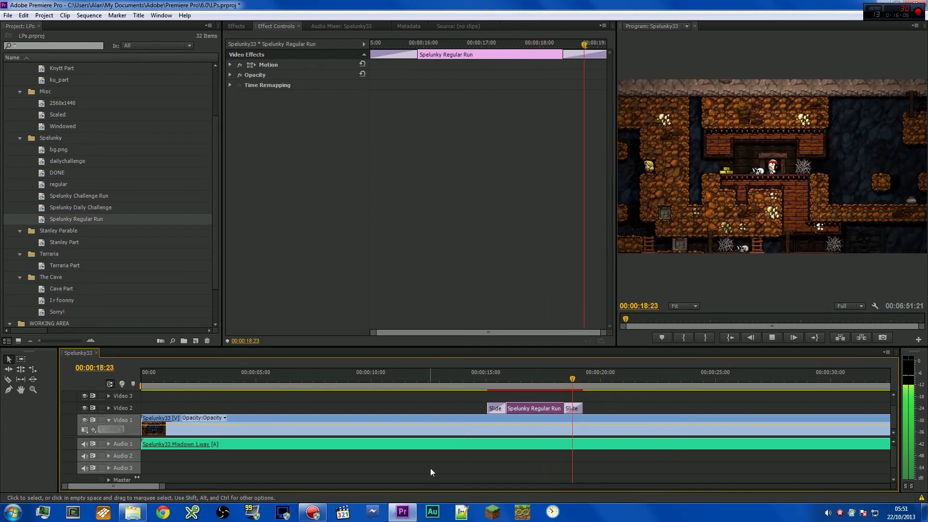
{"action": "key", "text": "space"}
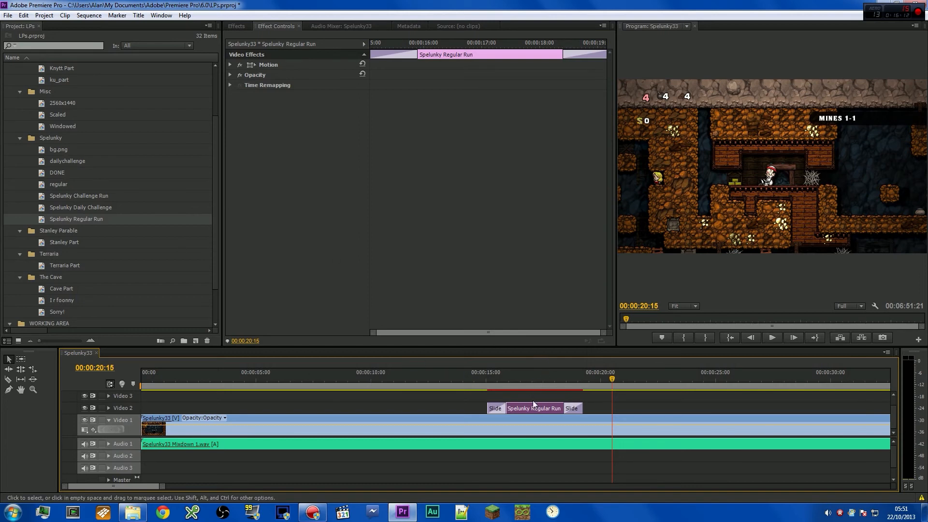
Step: Place the Stanley Part title on Video 3 at about 00:00:07:00 to compare it with the Spelunky title, and delete it
{"action": "mouse_move", "coordinate": [536, 379]}
{"action": "left_mouse_down"}
{"action": "mouse_move", "coordinate": [521, 378]}
{"action": "mouse_move", "coordinate": [539, 378]}
{"action": "left_mouse_up"}
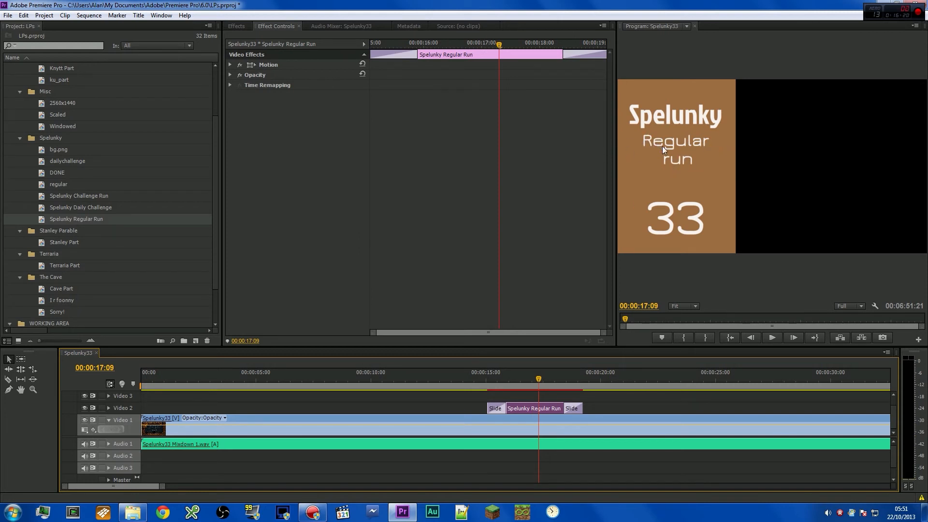
{"action": "left_click_drag", "start_coordinate": [54, 240], "coordinate": [333, 370]}
{"action": "left_click_drag", "start_coordinate": [333, 370], "coordinate": [362, 370]}
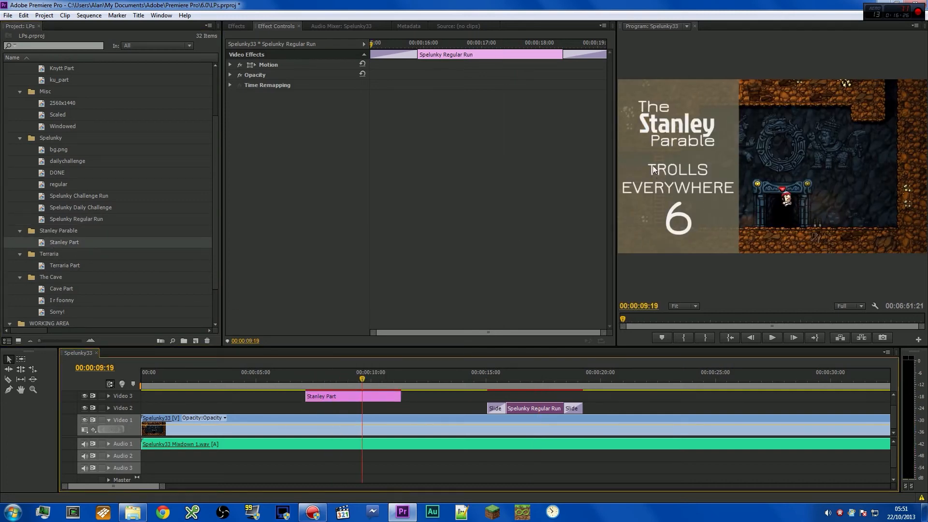
{"action": "left_click", "coordinate": [351, 398]}
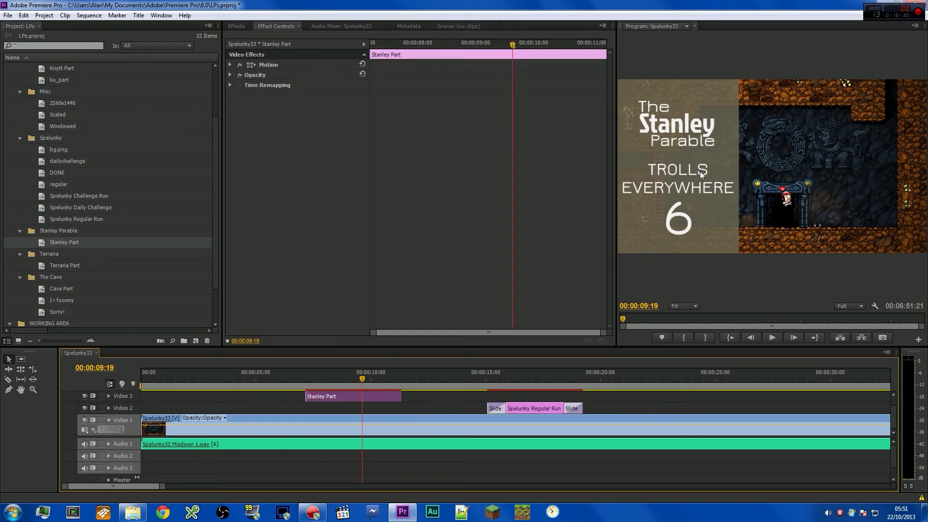
{"action": "left_click_drag", "start_coordinate": [551, 376], "coordinate": [531, 380]}
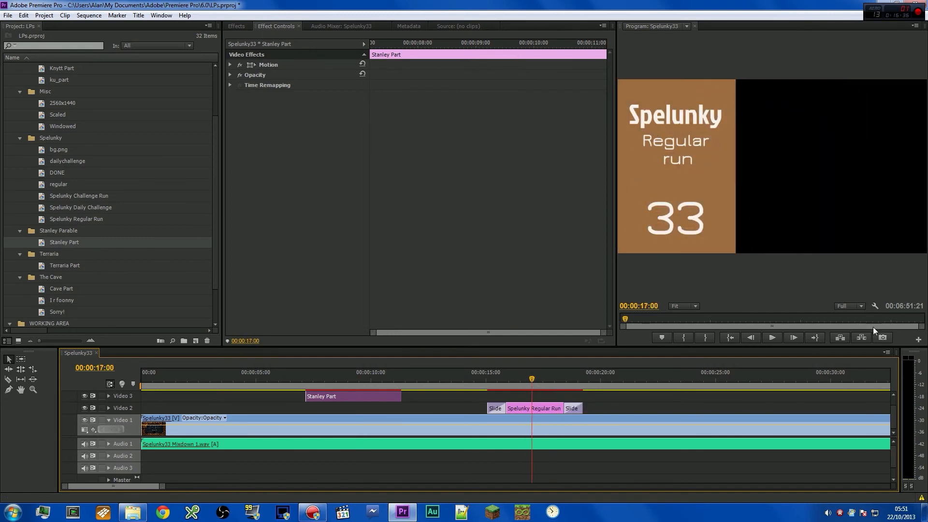
{"action": "left_click", "coordinate": [348, 378]}
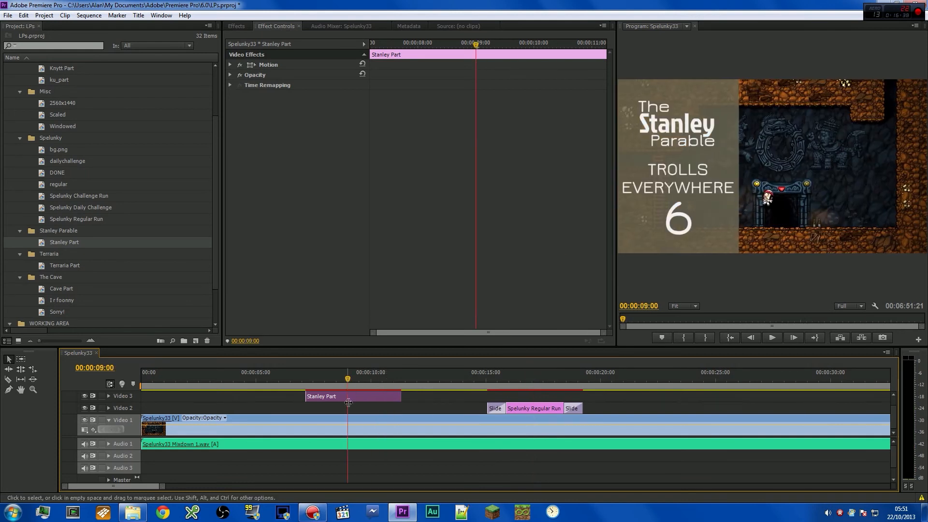
{"action": "key", "text": "Delete"}
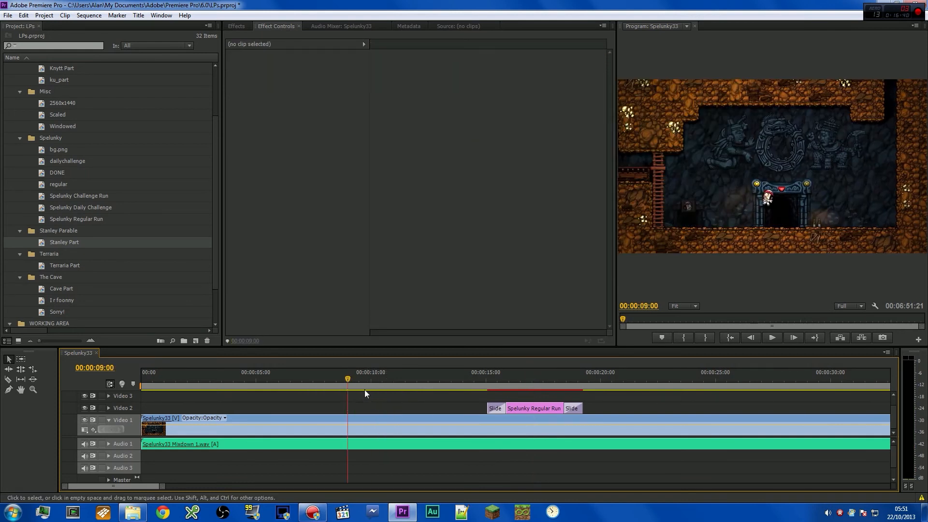
Step: Return the playhead to the start of the sequence and save the project
{"action": "left_click", "coordinate": [564, 376]}
{"action": "left_click_drag", "start_coordinate": [564, 374], "coordinate": [32, 377]}
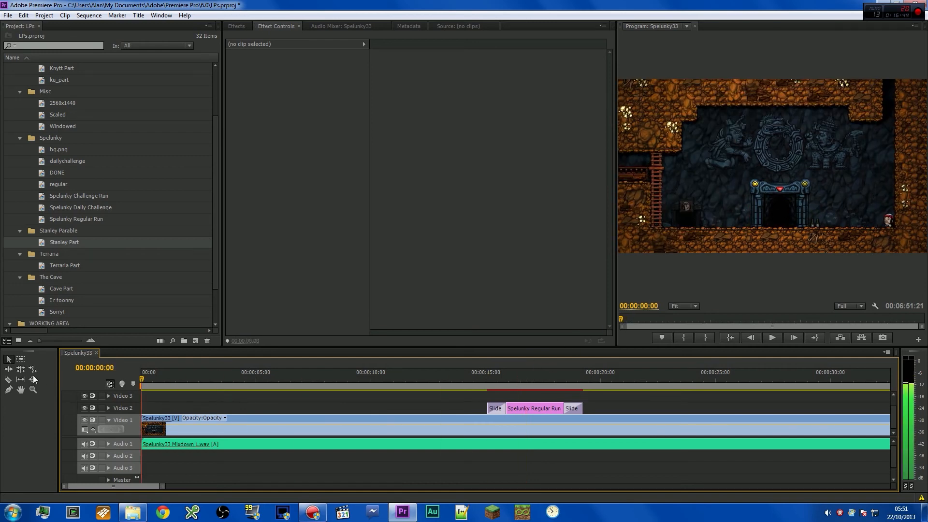
{"action": "left_click", "coordinate": [8, 16]}
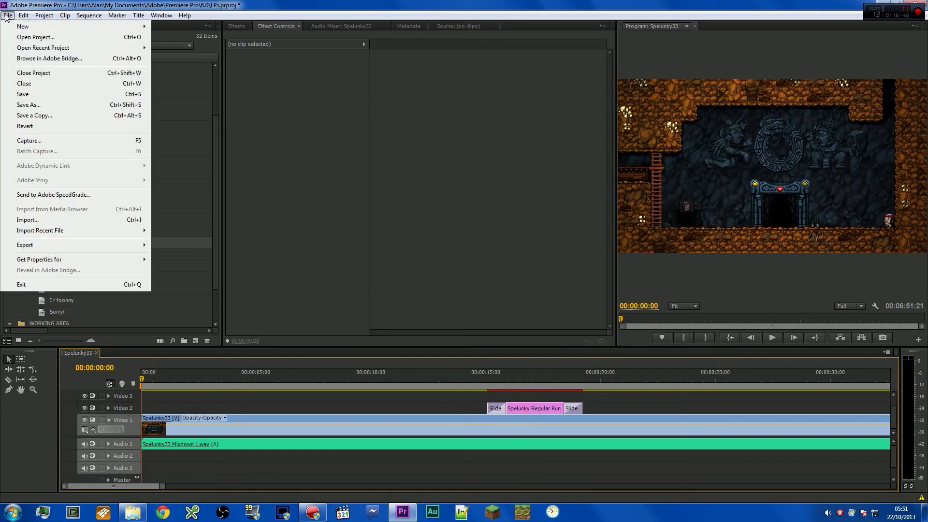
{"action": "key", "text": "ctrl+s"}
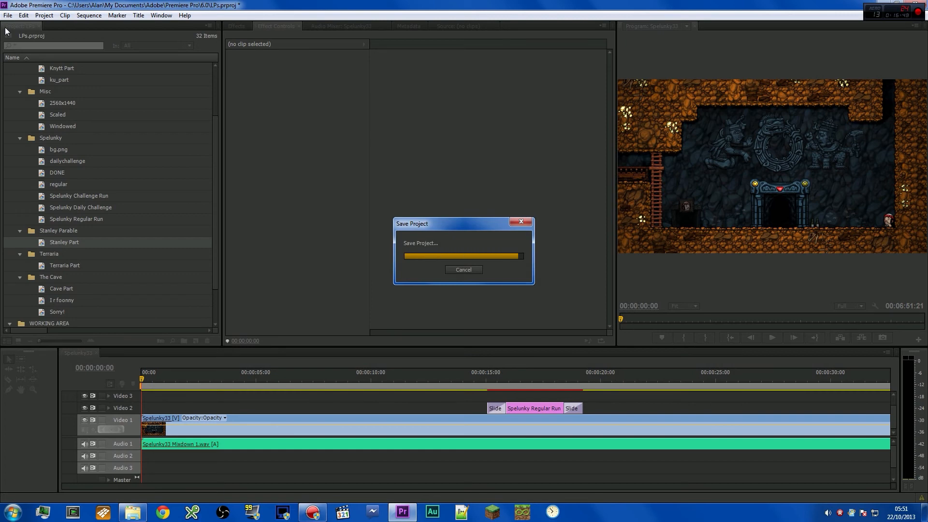
Step: Open the media export settings for the Spelunky33 sequence
{"action": "left_click", "coordinate": [8, 16]}
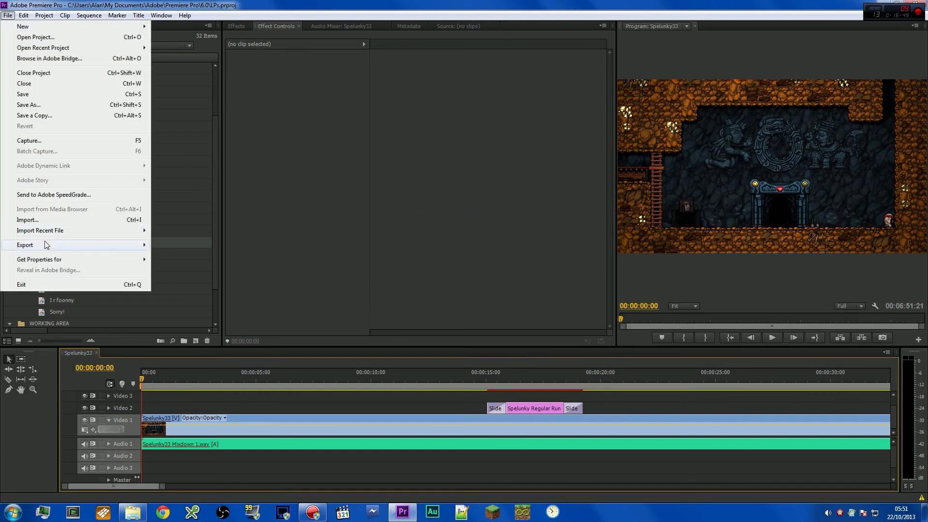
{"action": "mouse_move", "coordinate": [46, 244]}
{"action": "left_click", "coordinate": [210, 243]}
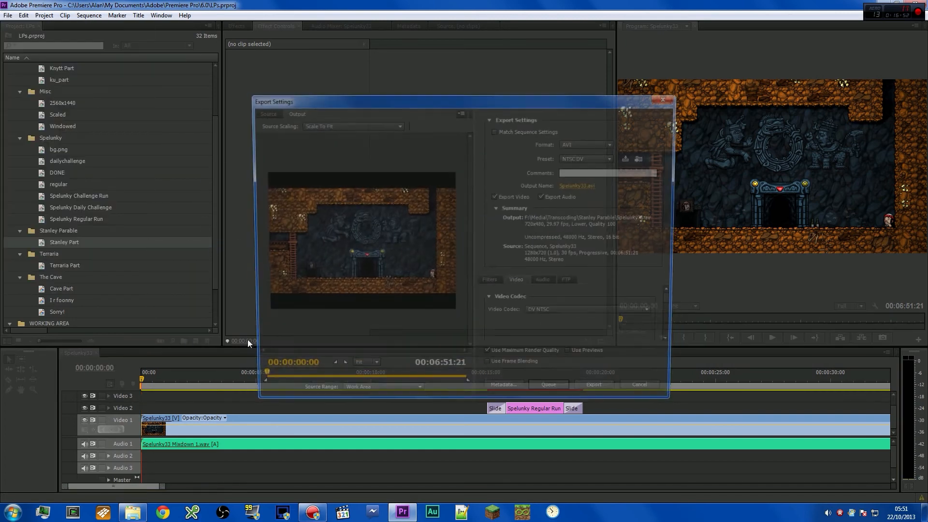
Step: Set the export format to H.264 with the preset "1280x720 - 30fps - 6-10mbps1-pass VBR YouTube"
{"action": "left_click", "coordinate": [588, 143]}
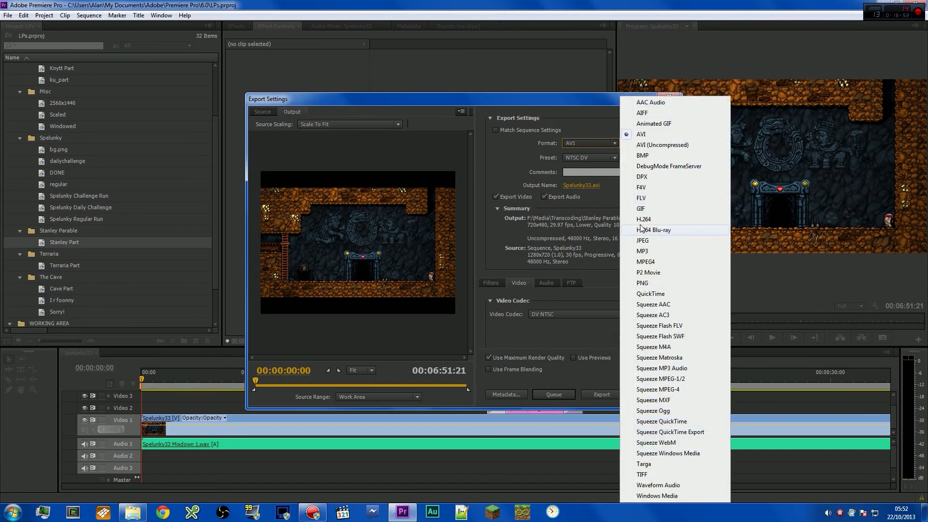
{"action": "left_click", "coordinate": [643, 219]}
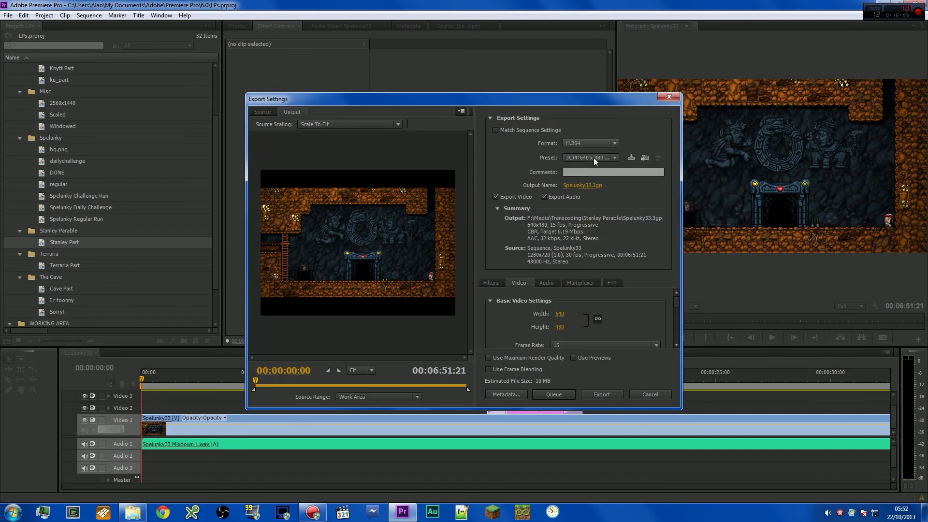
{"action": "left_click", "coordinate": [594, 157]}
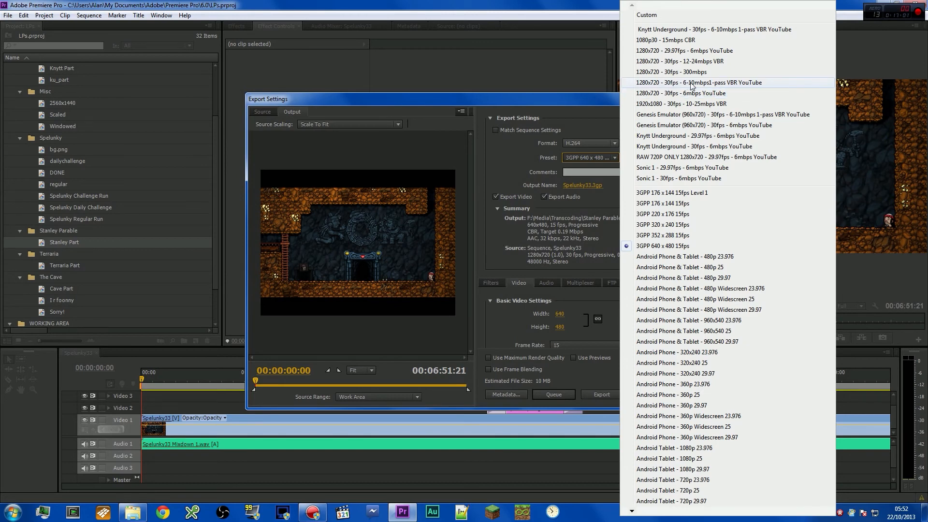
{"action": "left_click", "coordinate": [725, 83]}
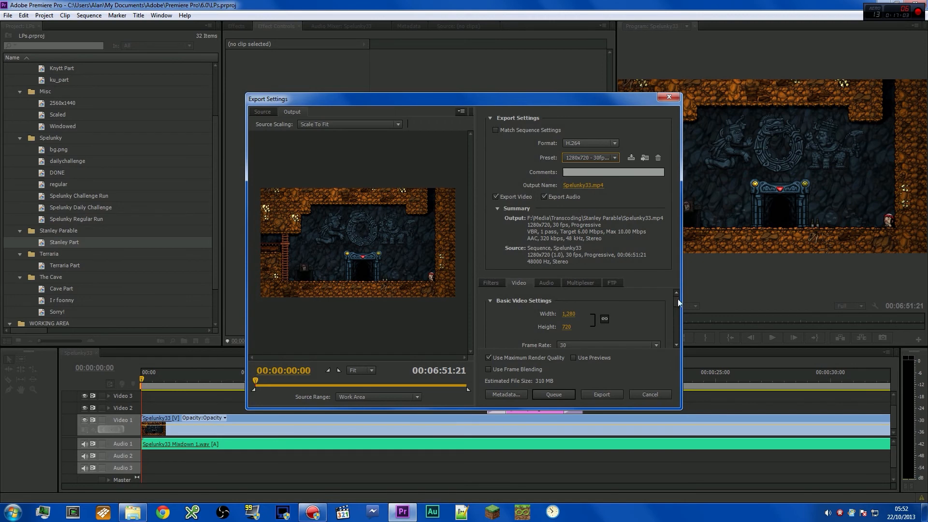
Step: Examine the chosen preset's bitrate and frame rate settings and the list of available H.264 presets
{"action": "left_click_drag", "start_coordinate": [677, 299], "coordinate": [678, 330]}
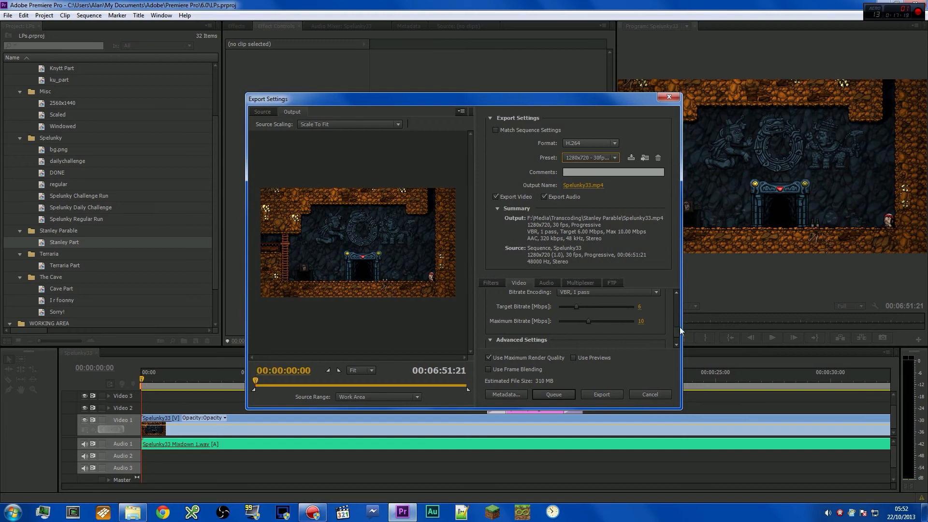
{"action": "scroll", "coordinate": [680, 327], "scroll_direction": "up", "scroll_amount": 2}
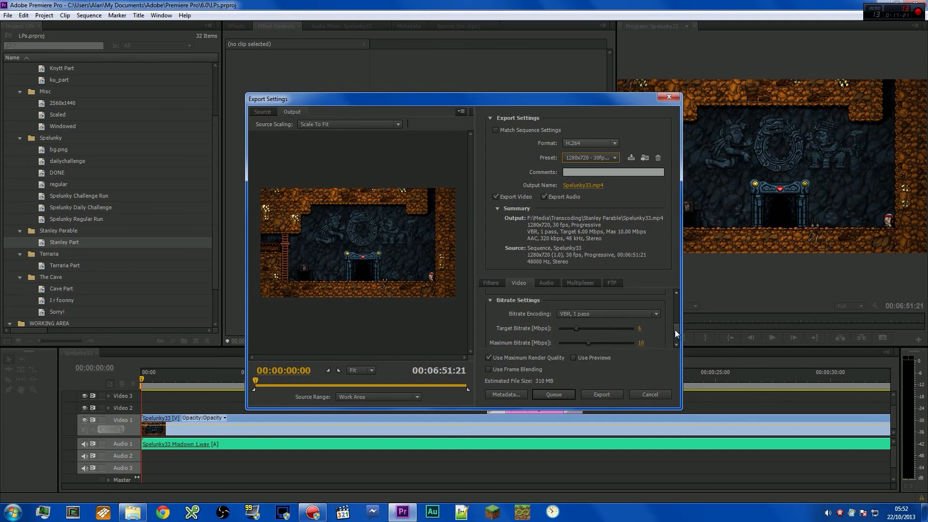
{"action": "scroll", "coordinate": [675, 329], "scroll_direction": "down", "scroll_amount": 1}
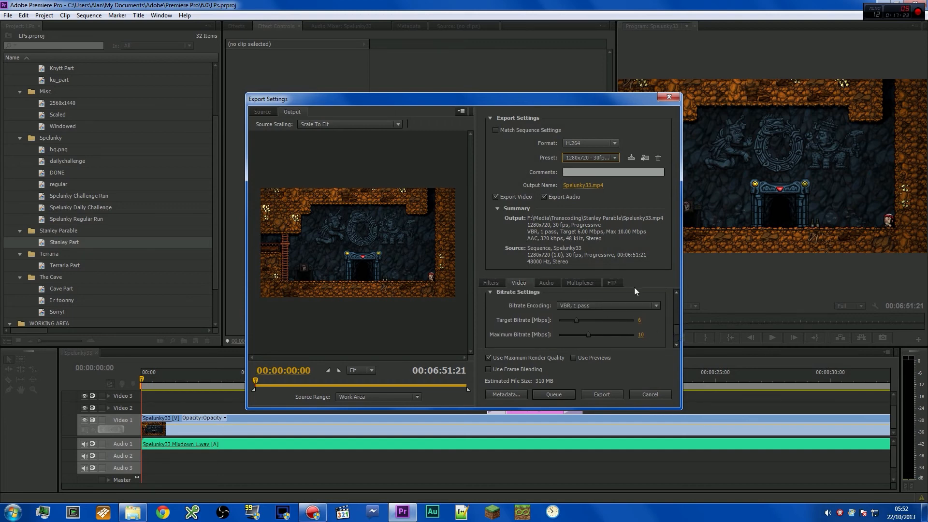
{"action": "left_click", "coordinate": [600, 158]}
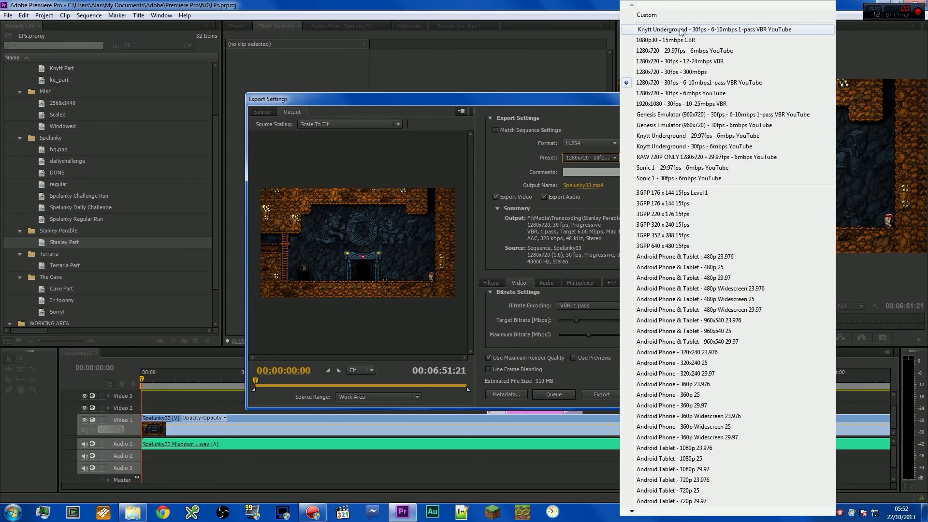
{"action": "left_click", "coordinate": [657, 83]}
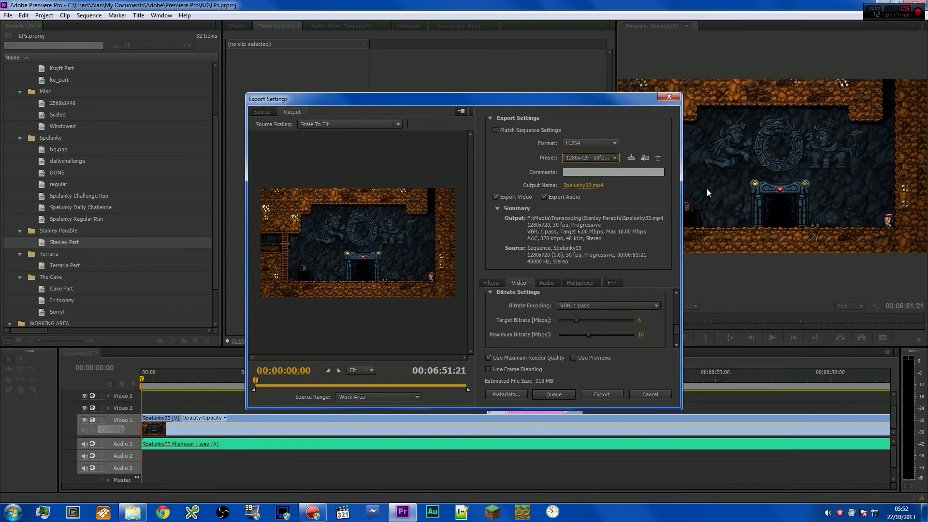
{"action": "left_click", "coordinate": [575, 159]}
{"action": "left_click", "coordinate": [574, 160]}
{"action": "left_click_drag", "start_coordinate": [680, 327], "coordinate": [683, 307]}
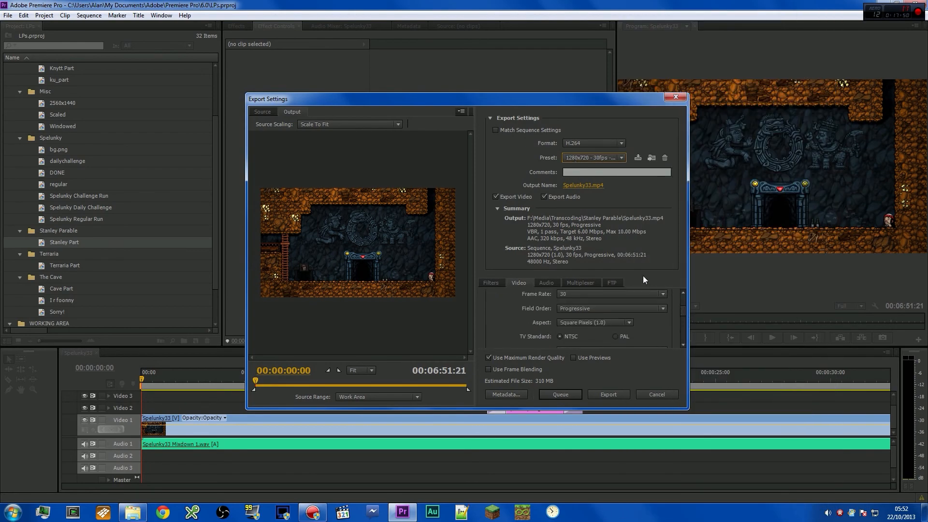
Step: Move and enlarge the Export Settings dialog to show more of the basic video settings
{"action": "left_click_drag", "start_coordinate": [537, 106], "coordinate": [460, 69]}
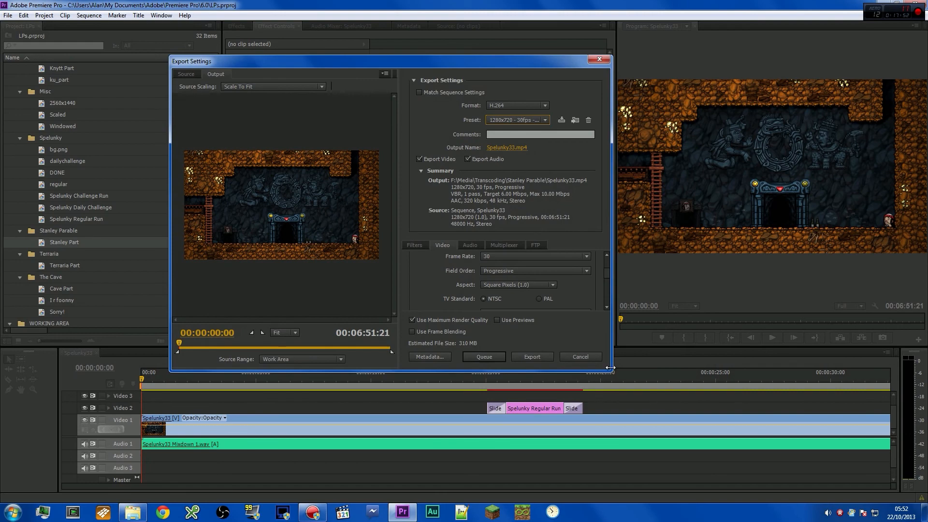
{"action": "left_click_drag", "start_coordinate": [610, 368], "coordinate": [781, 470]}
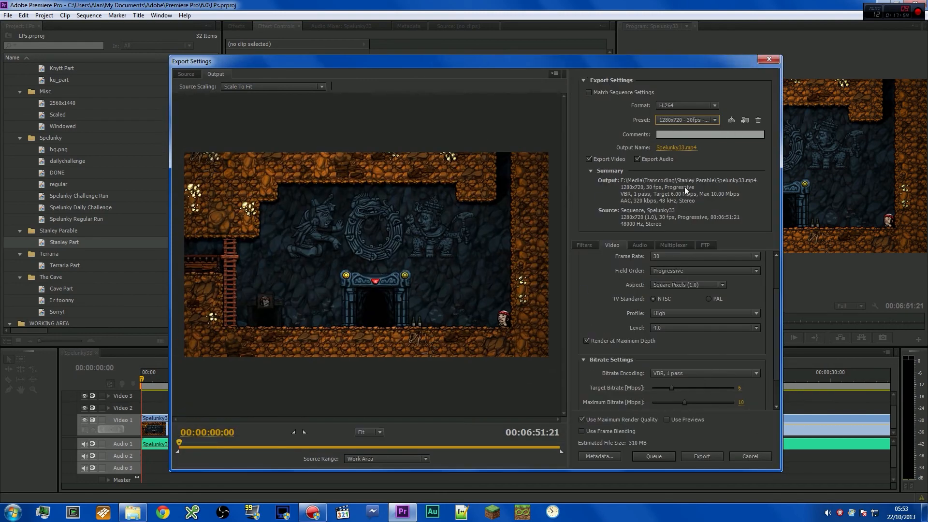
{"action": "left_click_drag", "start_coordinate": [774, 332], "coordinate": [773, 262]}
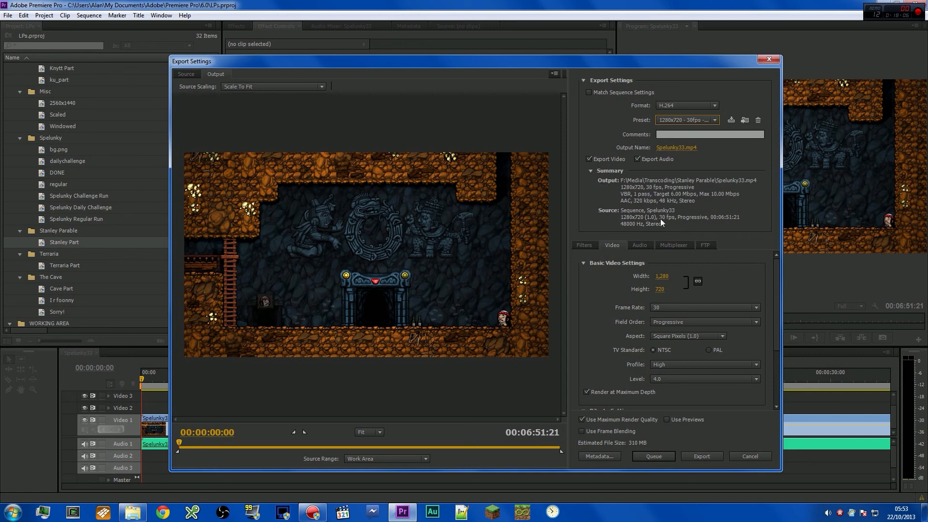
Step: Examine the export's audio codec, sample rate, channel and bitrate settings, and return to the video settings
{"action": "left_click", "coordinate": [642, 245]}
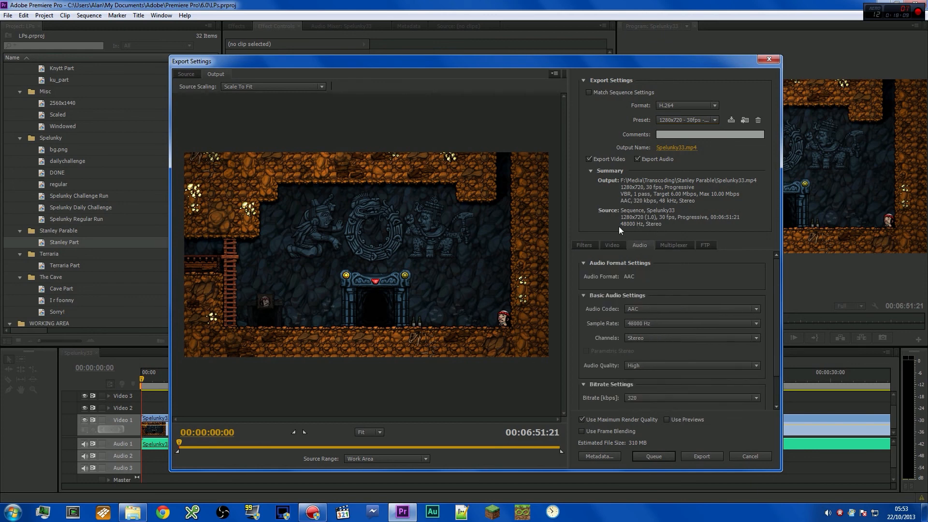
{"action": "scroll", "coordinate": [671, 325], "scroll_direction": "down", "scroll_amount": 1}
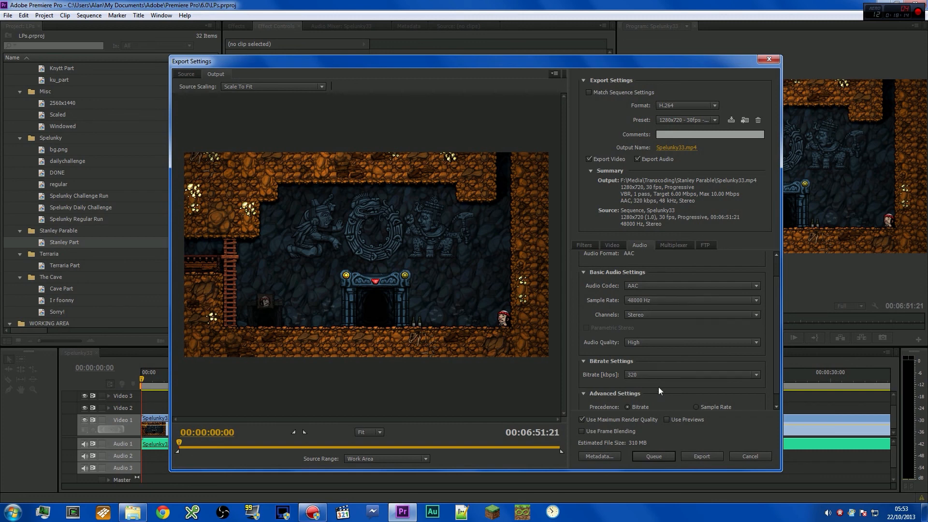
{"action": "left_click", "coordinate": [645, 374]}
{"action": "left_click", "coordinate": [645, 374]}
{"action": "left_click", "coordinate": [779, 369]}
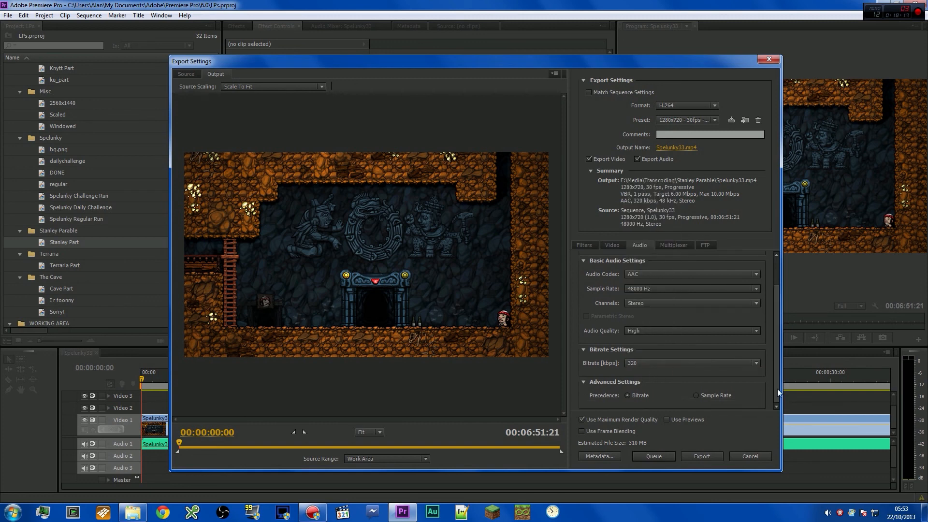
{"action": "scroll", "coordinate": [777, 379], "scroll_direction": "up", "scroll_amount": 3}
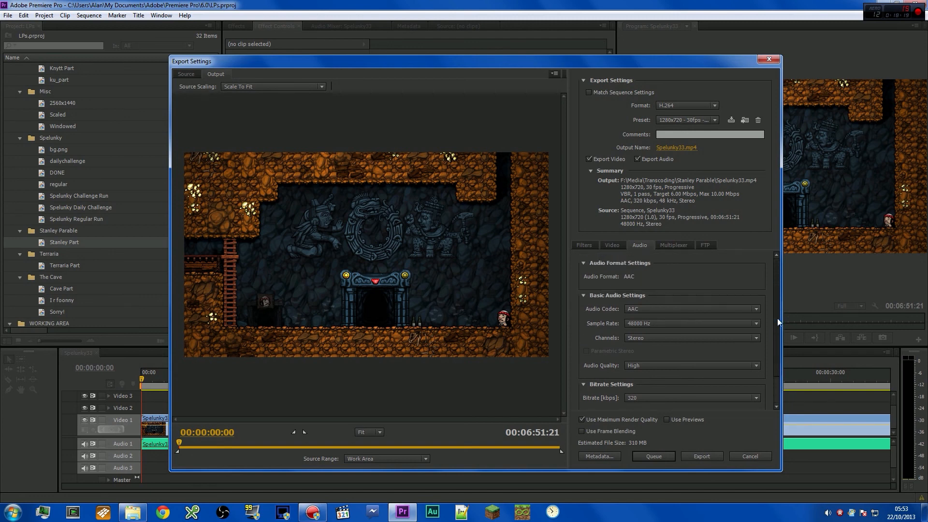
{"action": "scroll", "coordinate": [777, 318], "scroll_direction": "down", "scroll_amount": 3}
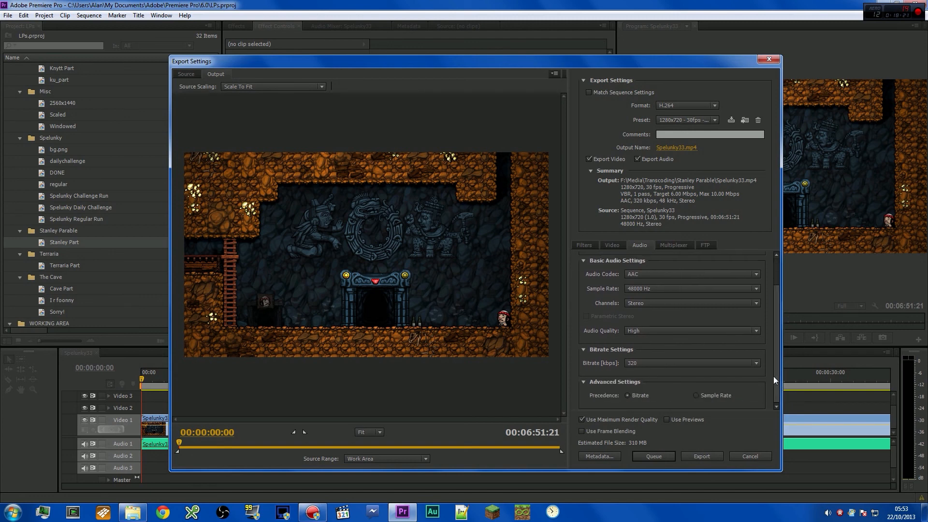
{"action": "scroll", "coordinate": [773, 376], "scroll_direction": "up", "scroll_amount": 3}
{"action": "left_click", "coordinate": [613, 245]}
{"action": "left_click", "coordinate": [590, 245]}
{"action": "left_click", "coordinate": [611, 245]}
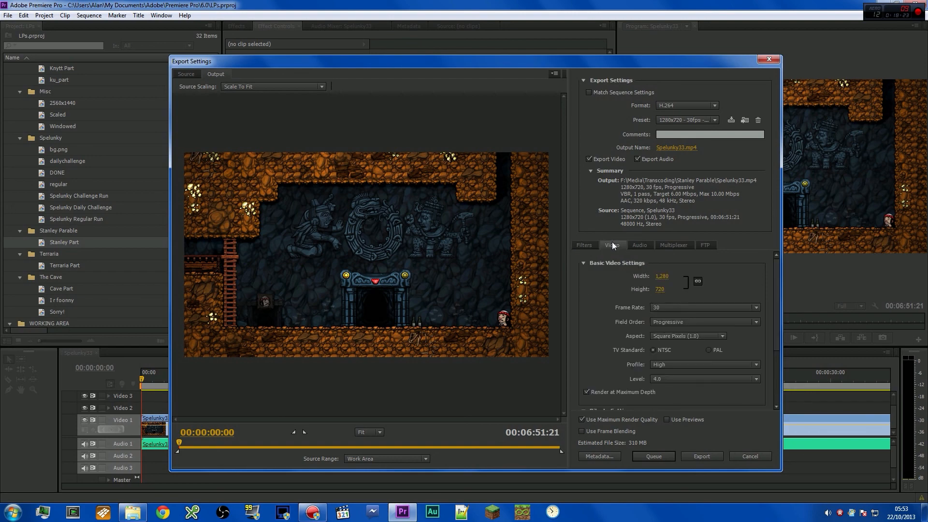
Step: Change the export's output folder to Media\Transcoding\Spelunky on the F: drive
{"action": "left_click", "coordinate": [677, 147]}
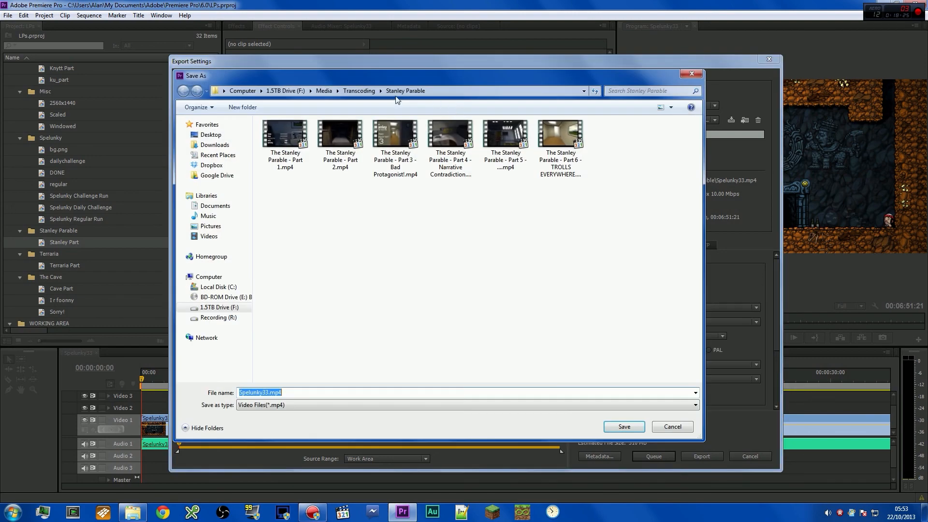
{"action": "left_click", "coordinate": [363, 90]}
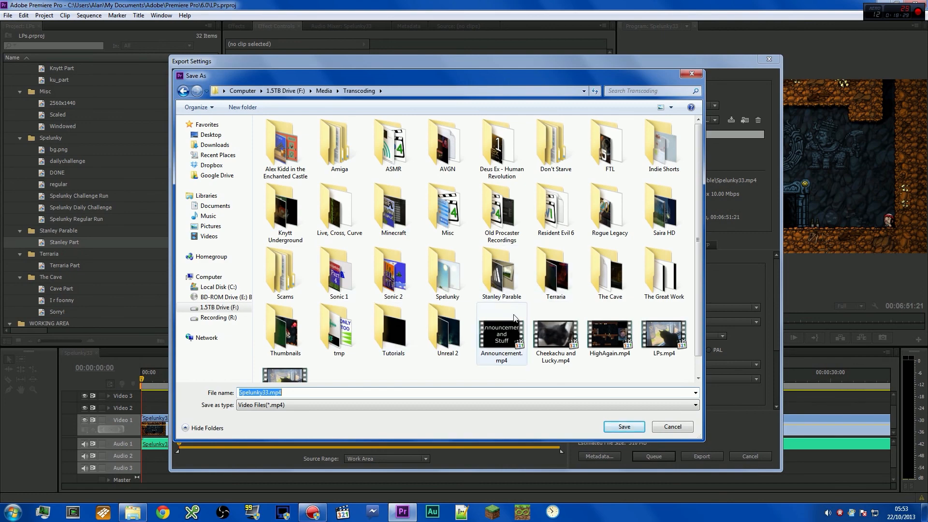
{"action": "double_click", "coordinate": [443, 276]}
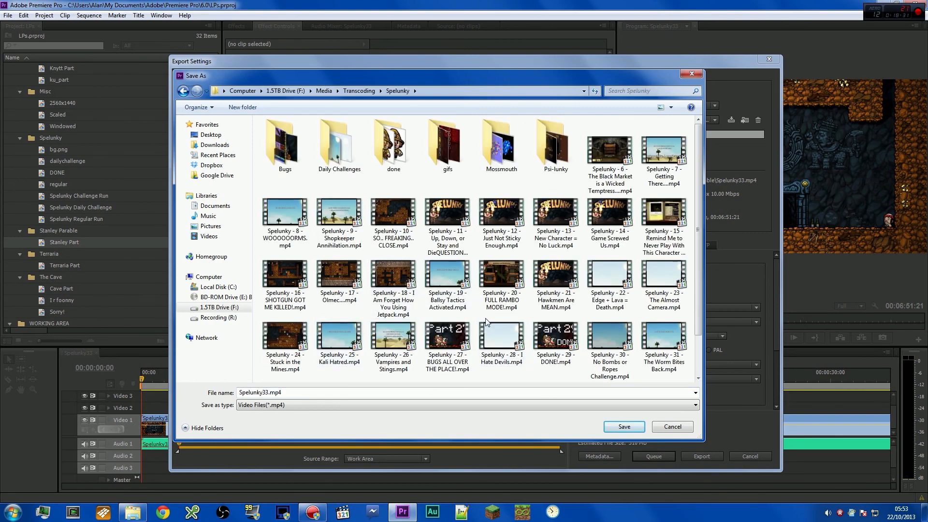
{"action": "scroll", "coordinate": [487, 322], "scroll_direction": "down", "scroll_amount": 1}
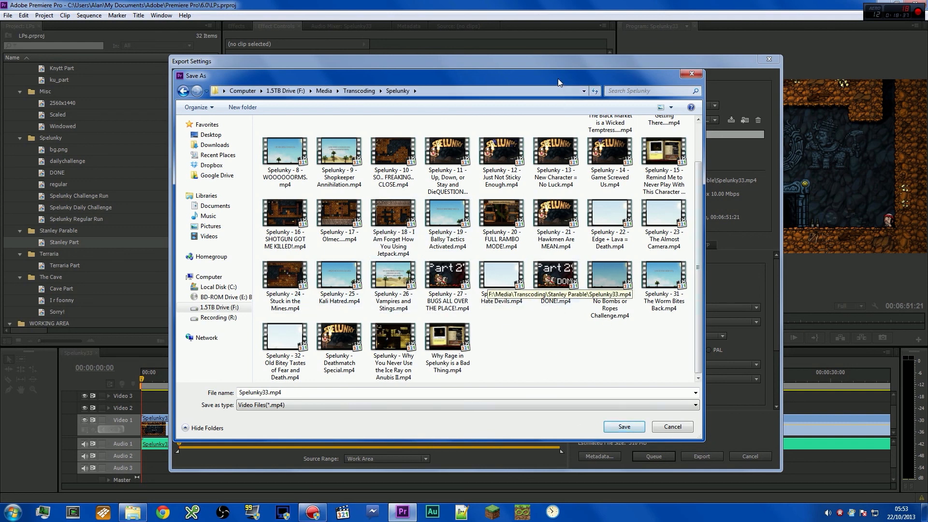
{"action": "left_click_drag", "start_coordinate": [557, 79], "coordinate": [542, 72]}
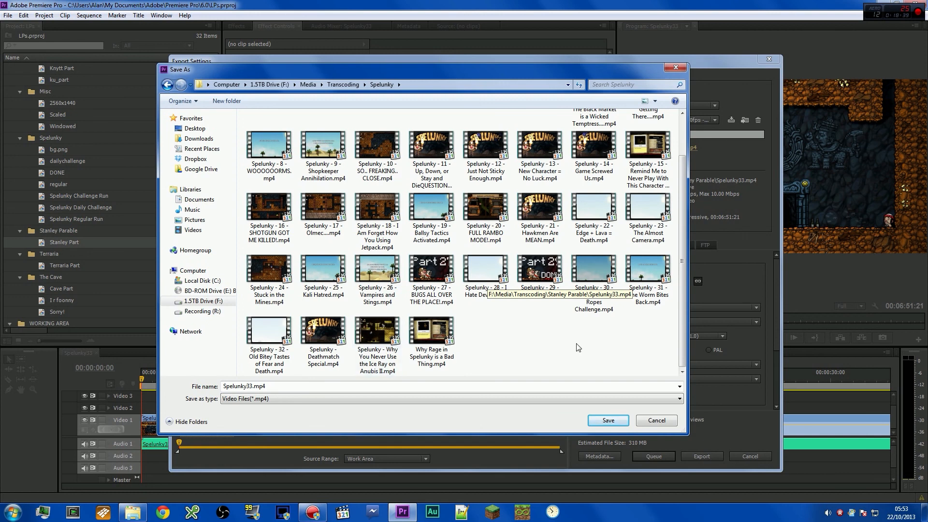
Step: Reuse the file name of the existing Spelunky part 32 video and change its number to 33
{"action": "left_click", "coordinate": [280, 349]}
{"action": "left_click", "coordinate": [254, 385]}
{"action": "left_click", "coordinate": [254, 386]}
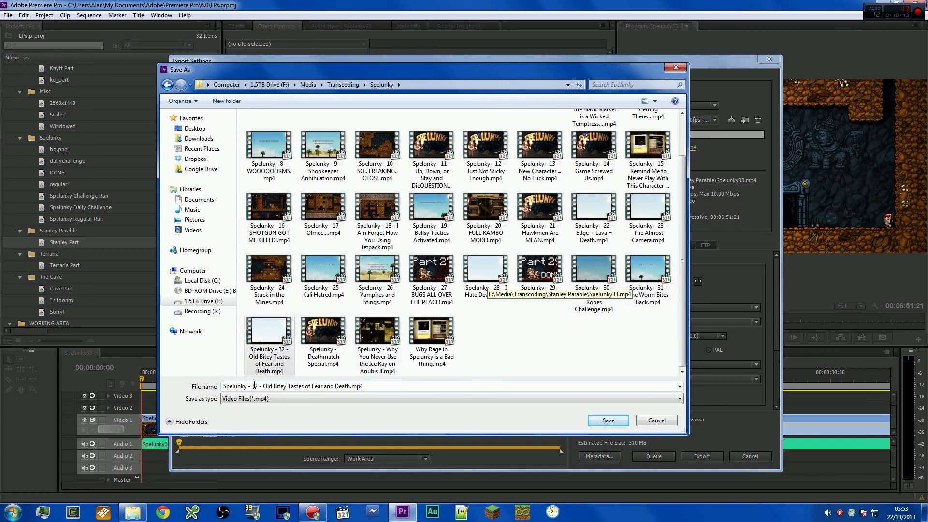
{"action": "key", "text": "Delete"}
{"action": "type", "text": "3"}
Step: Replace the episode title in the file name with "This is a Test Video", keeping the .mp4 extension, and save the output name
{"action": "key", "text": "Right"}
{"action": "key", "text": "Right"}
{"action": "key", "text": "Right"}
{"action": "key", "text": "shift+End"}
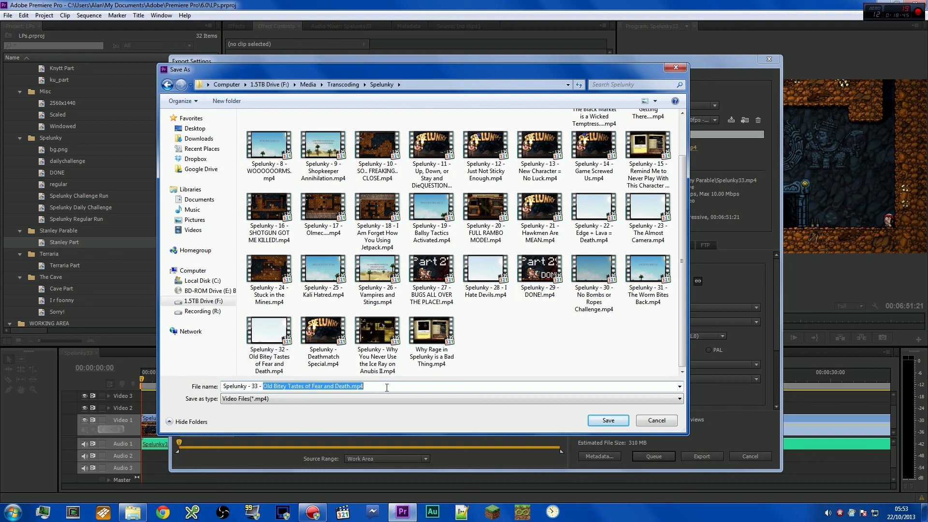
{"action": "key", "text": "shift+Left"}
{"action": "key", "text": "shift+Left"}
{"action": "key", "text": "shift+Left"}
{"action": "key", "text": "shift+Left"}
{"action": "type", "text": "This is a Test Video"}
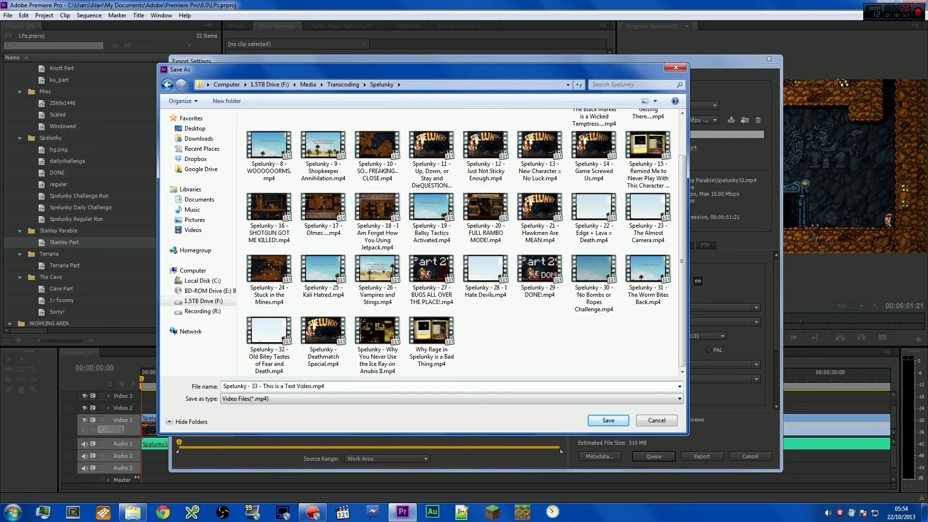
{"action": "left_click", "coordinate": [614, 420]}
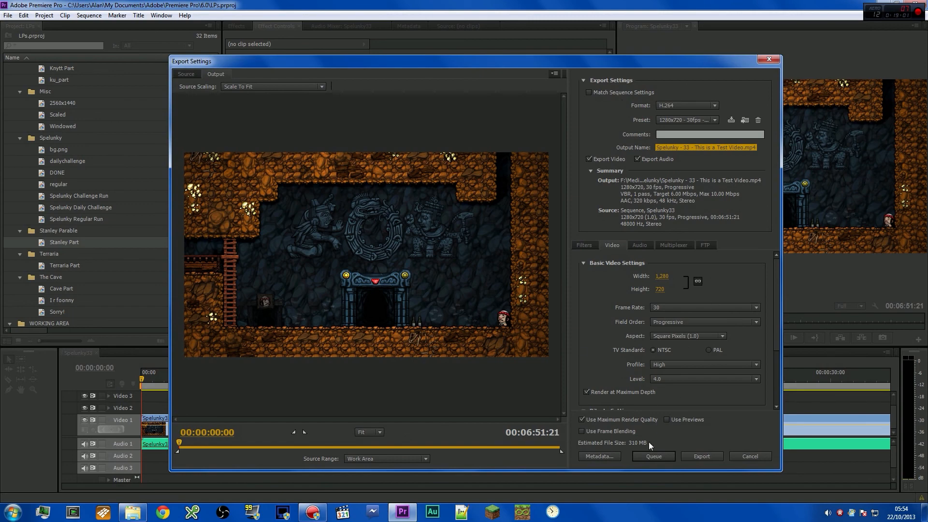
Step: Send the configured export to the Adobe Media Encoder queue and save the Premiere project
{"action": "left_click", "coordinate": [702, 456]}
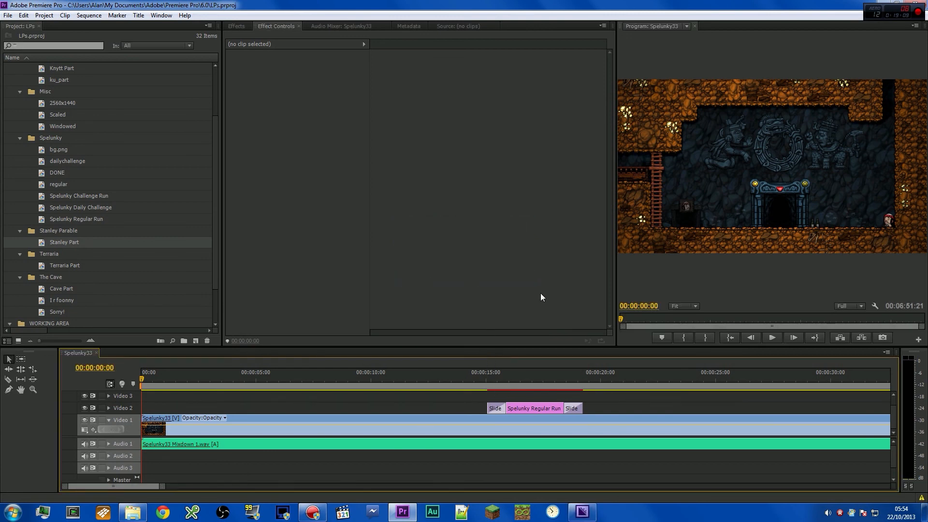
{"action": "left_click", "coordinate": [438, 179]}
{"action": "left_click", "coordinate": [362, 138]}
{"action": "key", "text": "ctrl+s"}
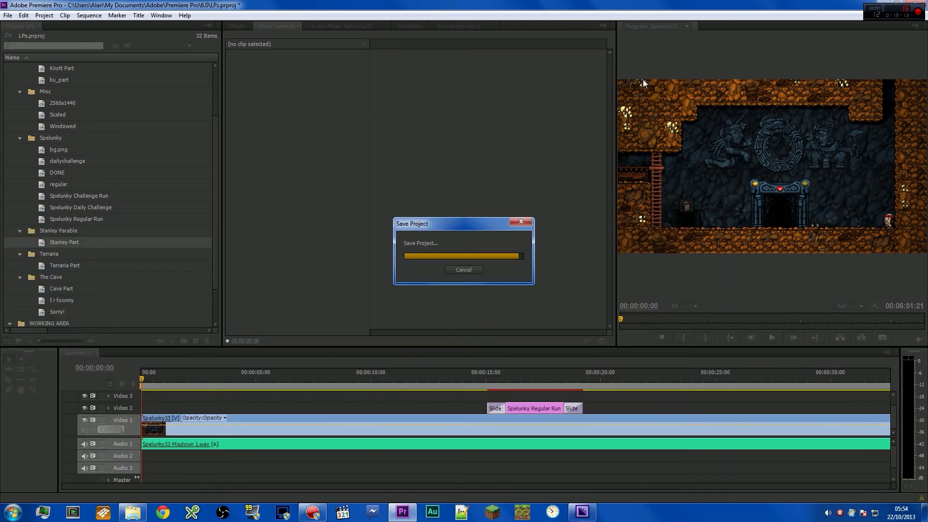
Step: Close Premiere Pro and start encoding the queued Spelunky33 export in Adobe Media Encoder
{"action": "left_click", "coordinate": [918, 5]}
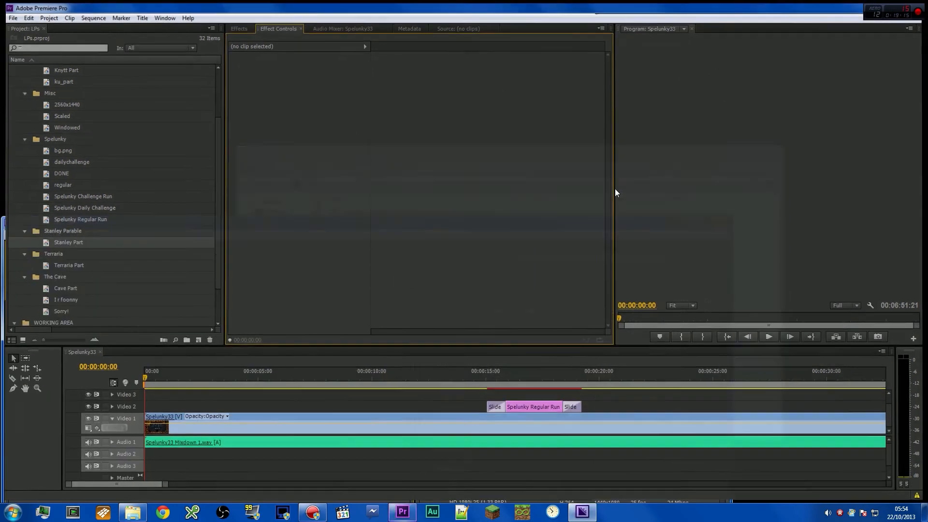
{"action": "left_click_drag", "start_coordinate": [380, 232], "coordinate": [473, 32]}
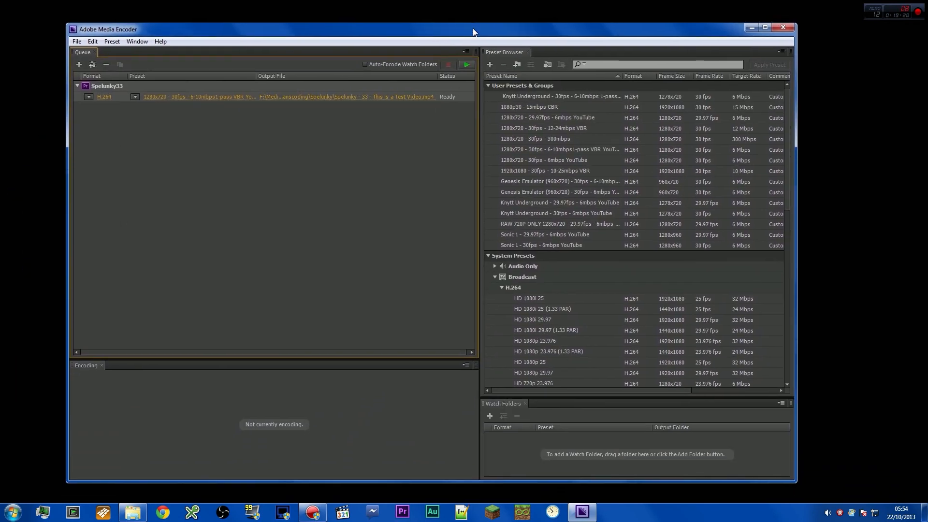
{"action": "left_click", "coordinate": [465, 68]}
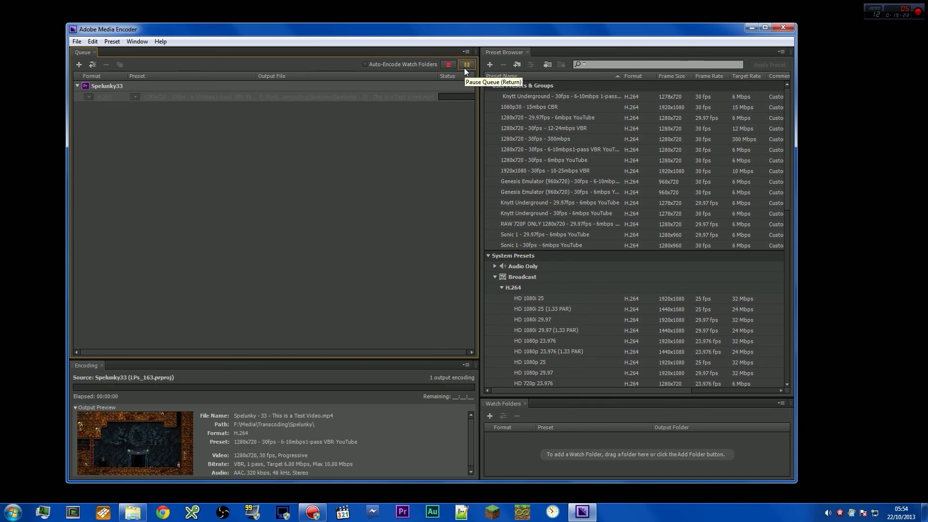